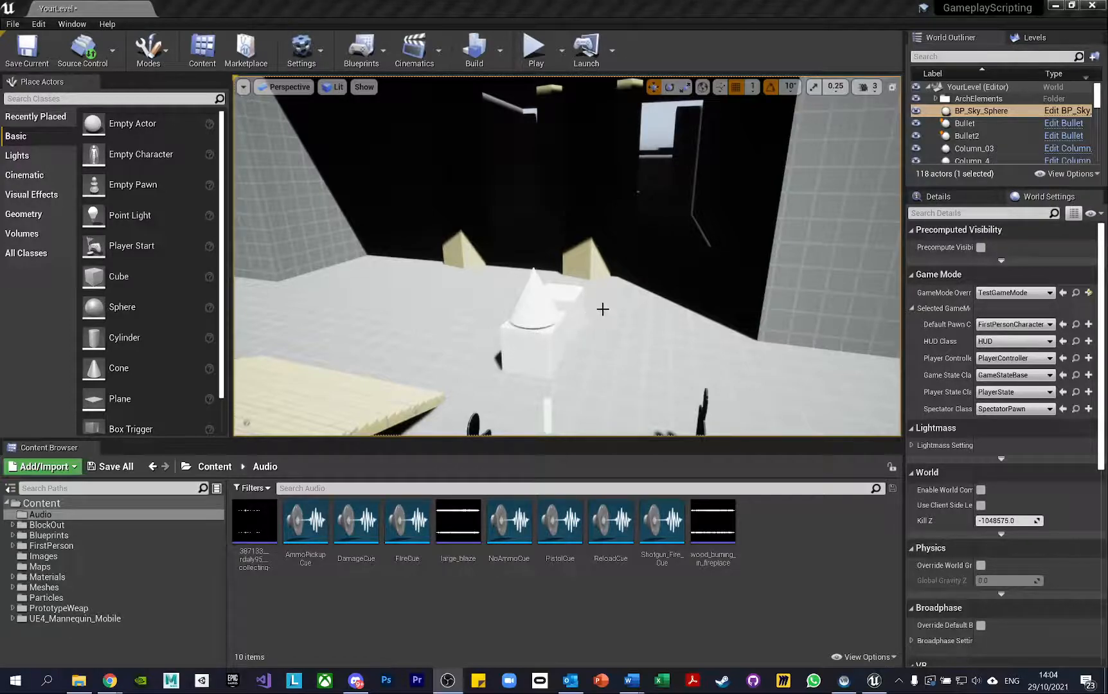
# Switch to the browser to view the freesound.org home page, and return to the level editor
pyautogui.moveTo(591, 309); pyautogui.dragTo(636, 312, button='right')
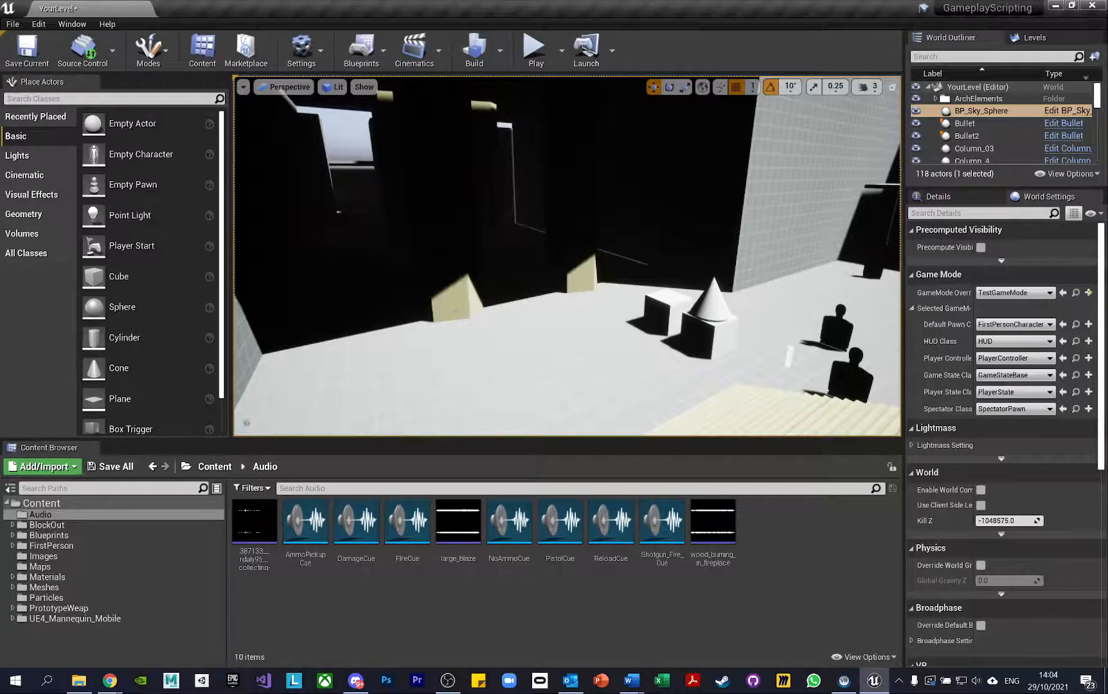
pyautogui.hotkey('alt', 'Tab')
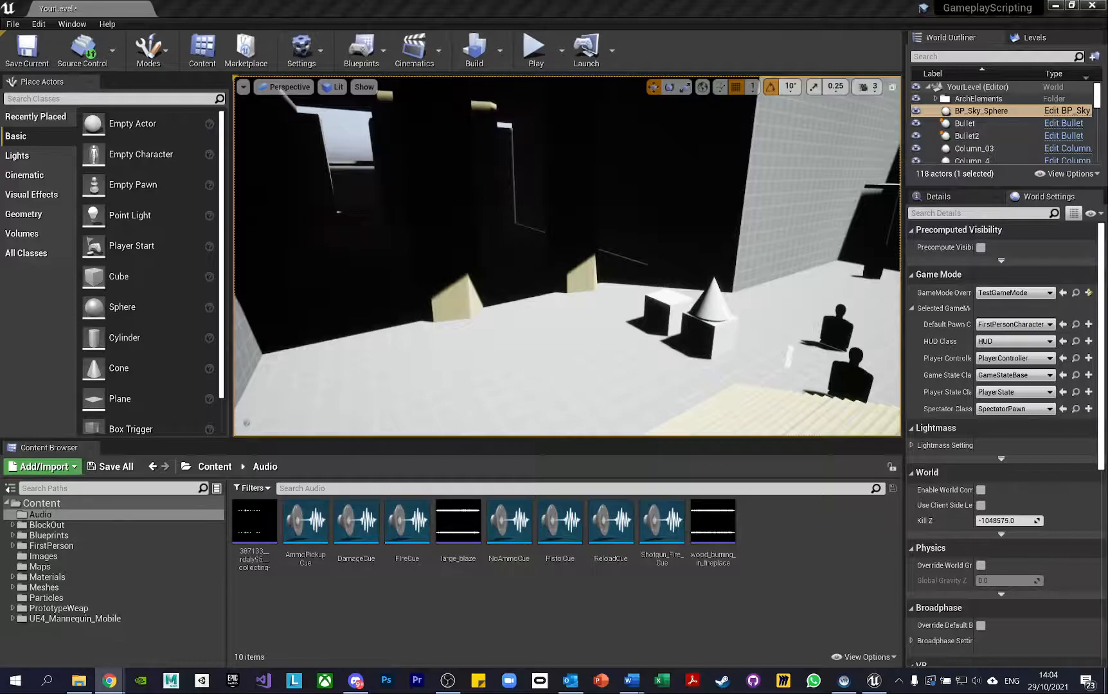
pyautogui.moveTo(0, 289); pyautogui.dragTo(529, 1)
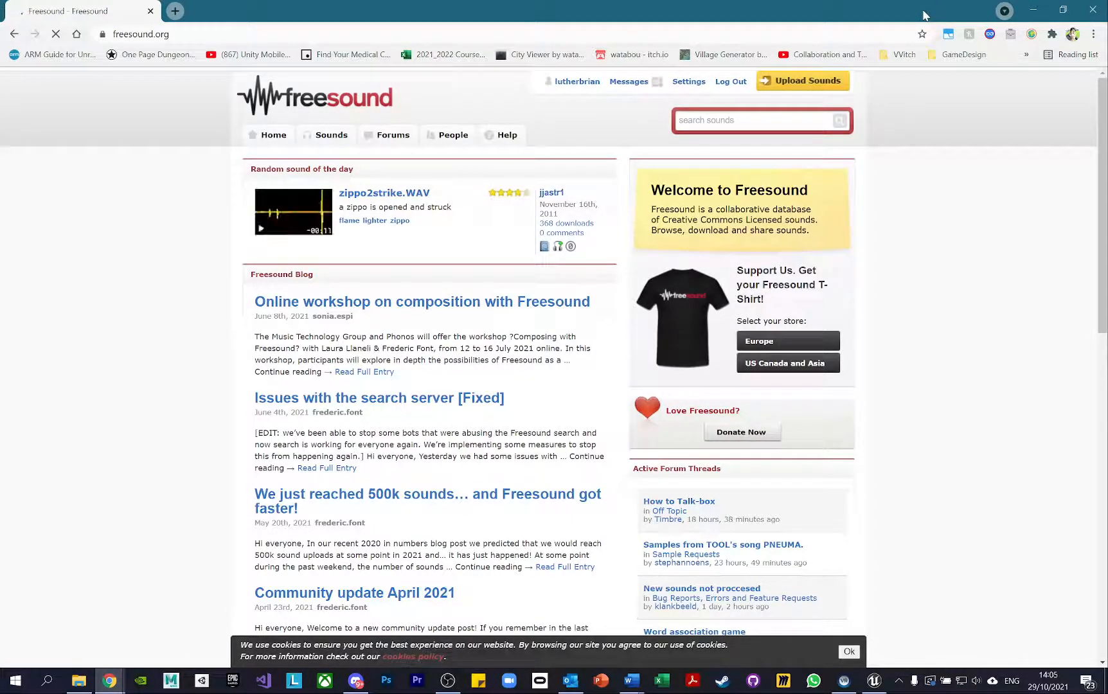
pyautogui.moveTo(54, 8); pyautogui.dragTo(0, 157)
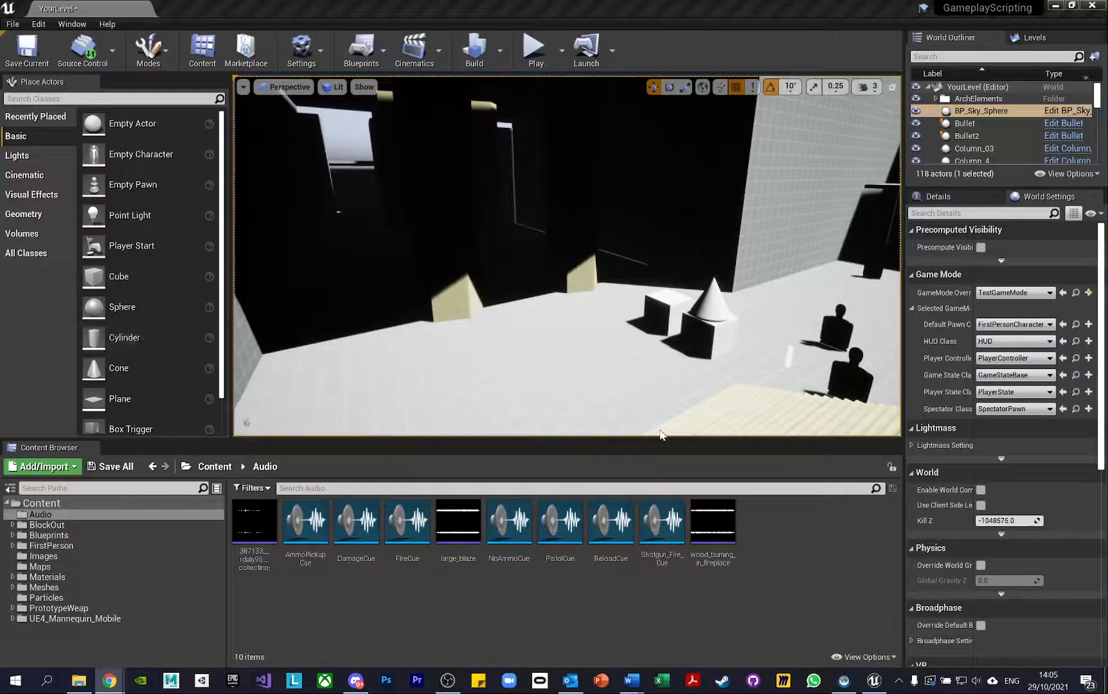
# Place the wood_burning_in_fireplace sound on the floor near the cubes and raise it to about X 100, Y 4113, Z -30
pyautogui.moveTo(628, 334); pyautogui.dragTo(579, 379, button='right')
pyautogui.click(707, 524)
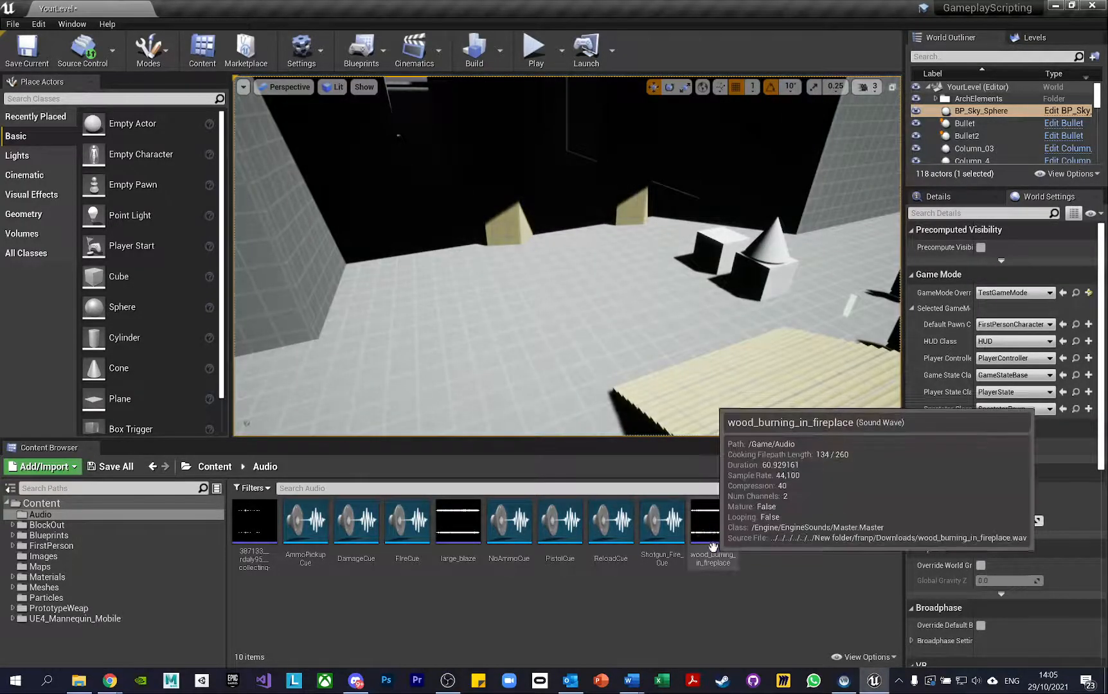
pyautogui.moveTo(680, 456); pyautogui.dragTo(621, 339)
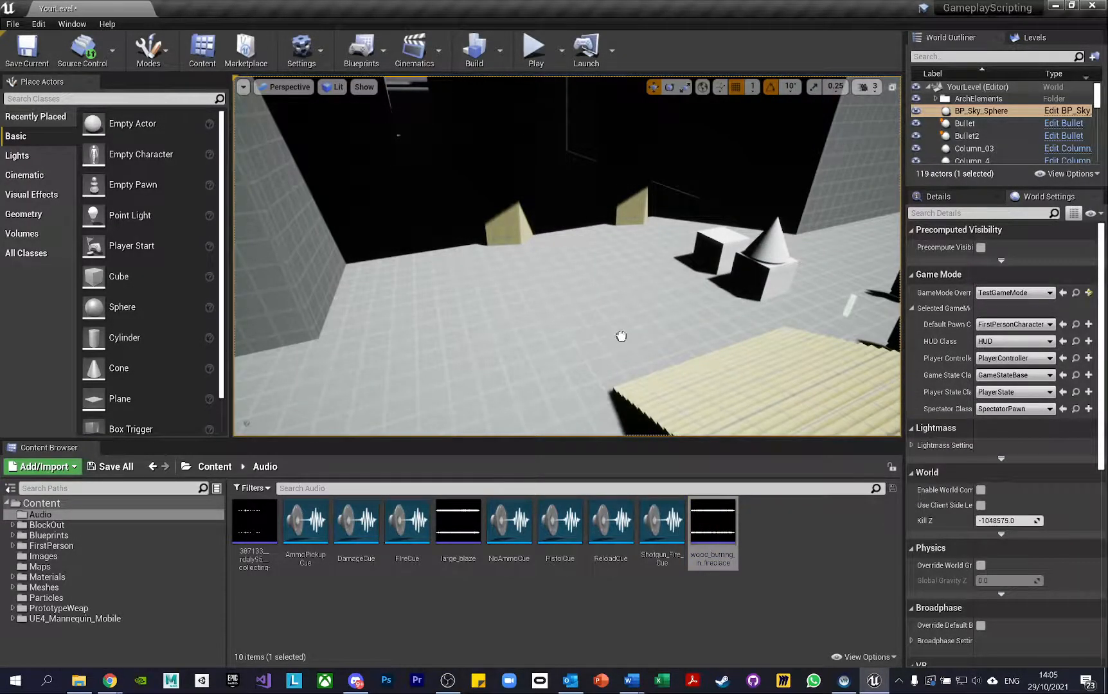
pyautogui.moveTo(705, 349); pyautogui.dragTo(739, 360, button='right')
pyautogui.moveTo(594, 327); pyautogui.dragTo(569, 308, button='right')
pyautogui.moveTo(580, 321); pyautogui.dragTo(584, 241)
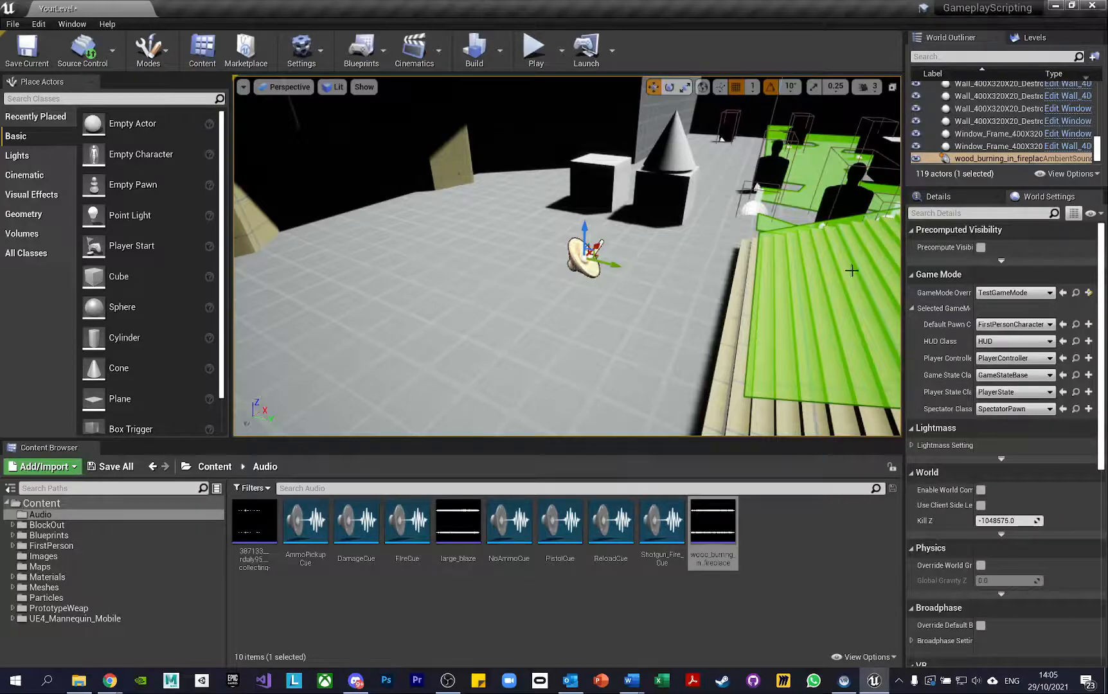
# Show the placed fireplace sound's details with more room, and play and stop its audio preview
pyautogui.moveTo(906, 286); pyautogui.dragTo(779, 205)
pyautogui.click(803, 202)
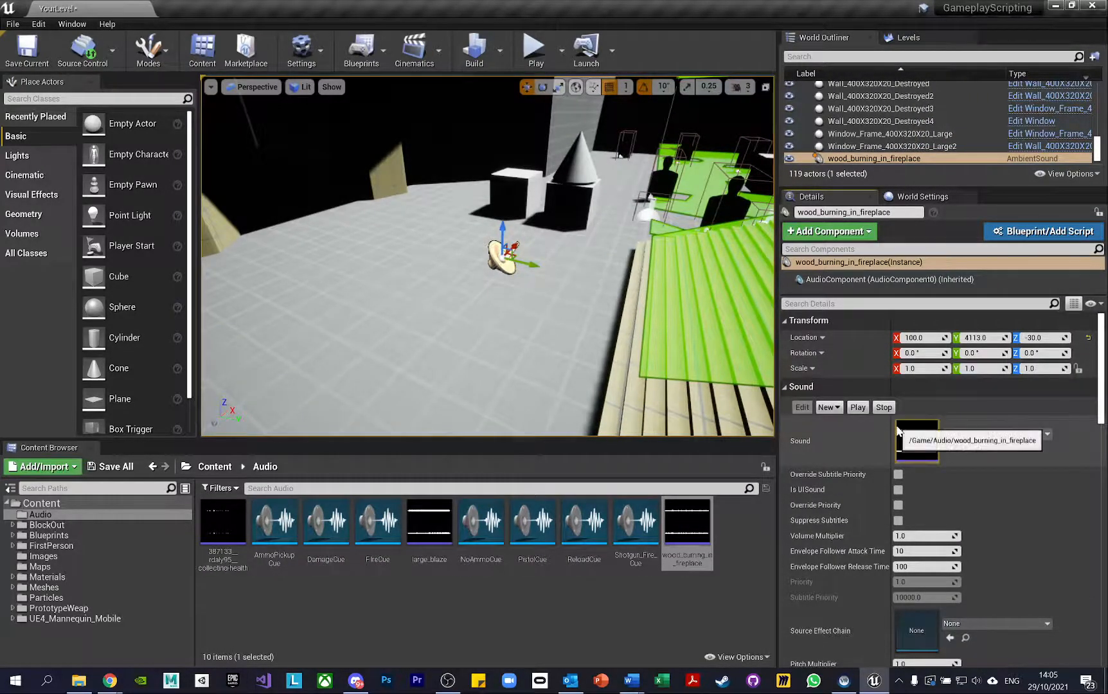
pyautogui.click(859, 408)
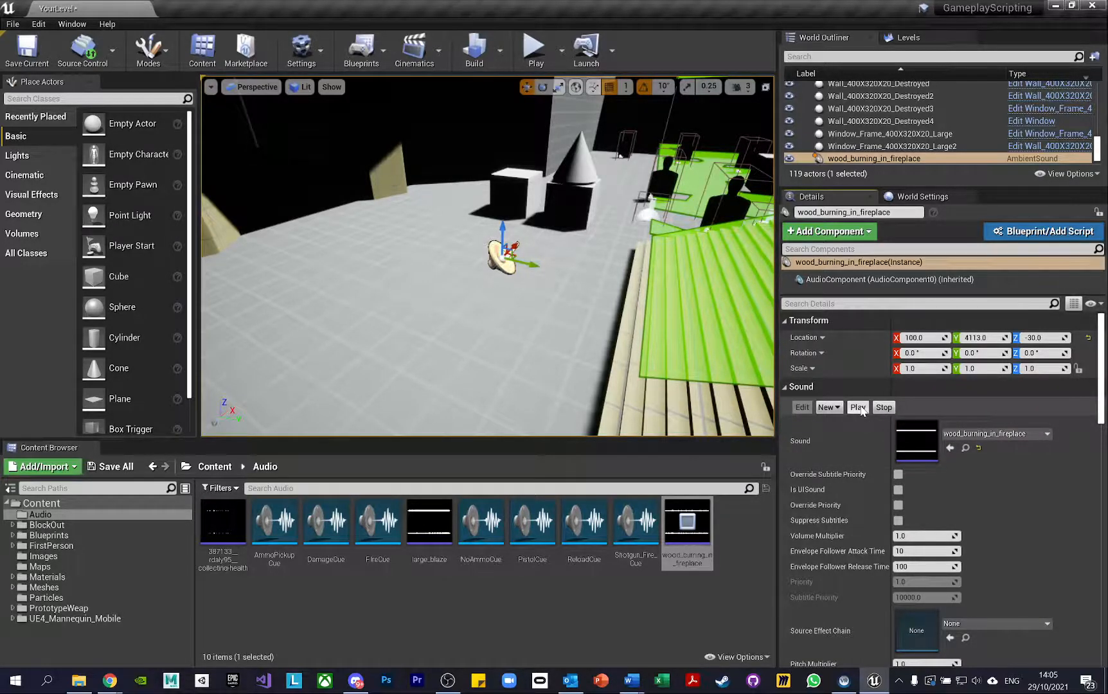
pyautogui.click(884, 407)
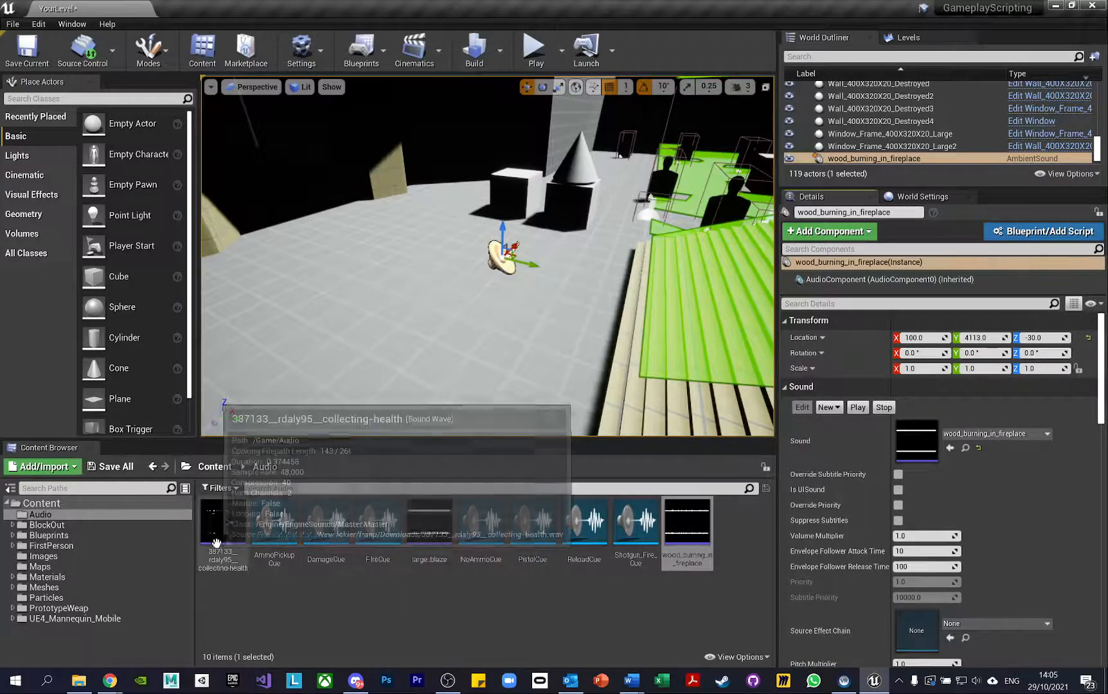
# Look through the sound waves and sound cues in the Audio folder, from wood_burning_in_fireplace to AmmoPickupCue
pyautogui.click(688, 524)
pyautogui.click(689, 525)
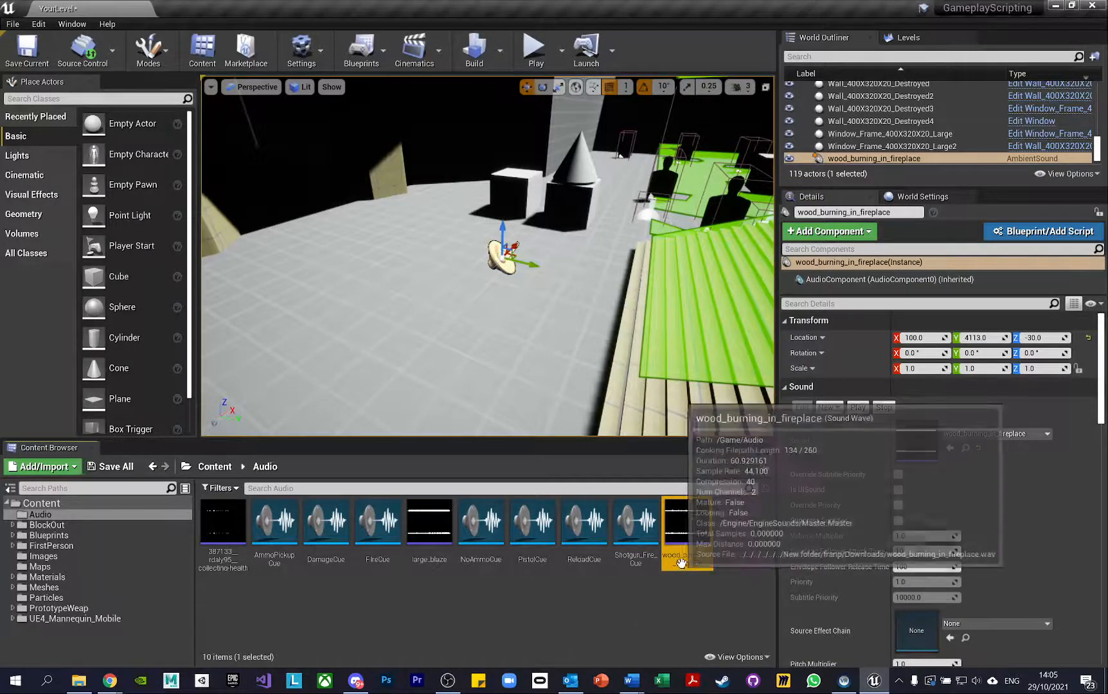
pyautogui.click(429, 536)
pyautogui.click(223, 533)
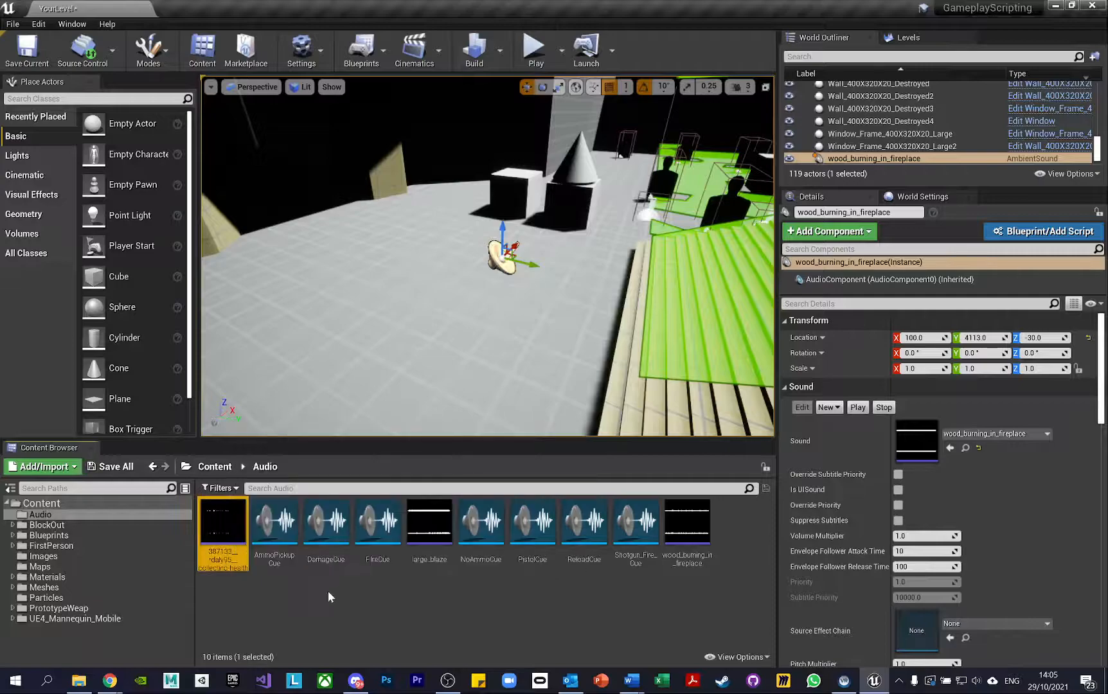
pyautogui.click(584, 527)
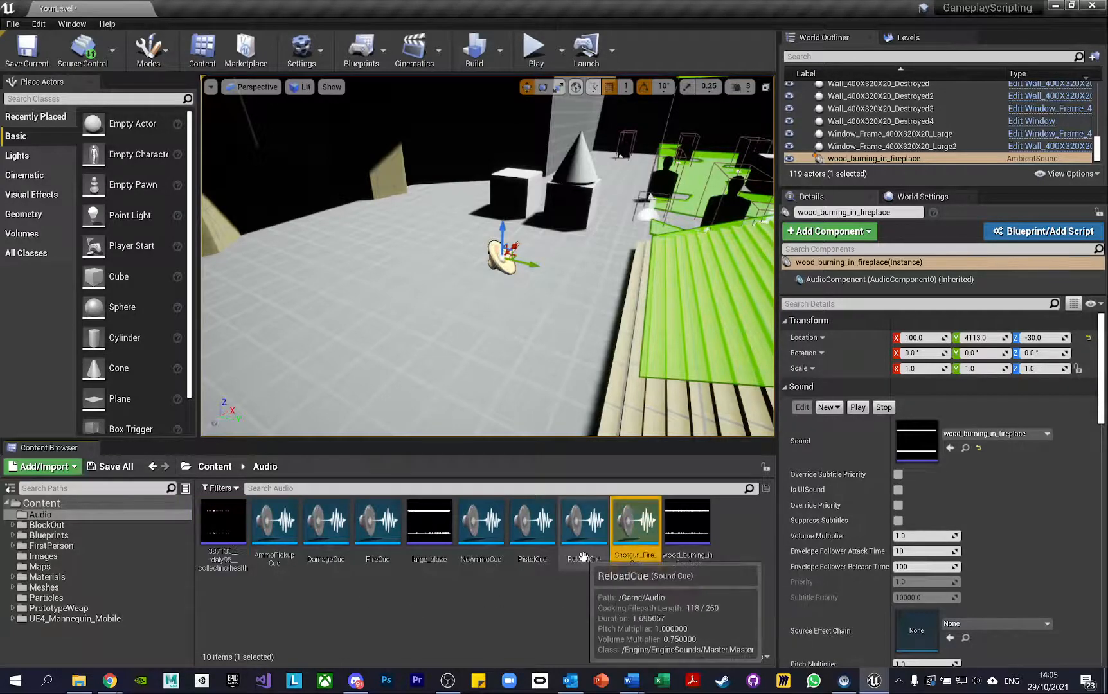
pyautogui.click(533, 552)
pyautogui.click(481, 553)
pyautogui.click(378, 553)
pyautogui.click(326, 553)
pyautogui.click(272, 560)
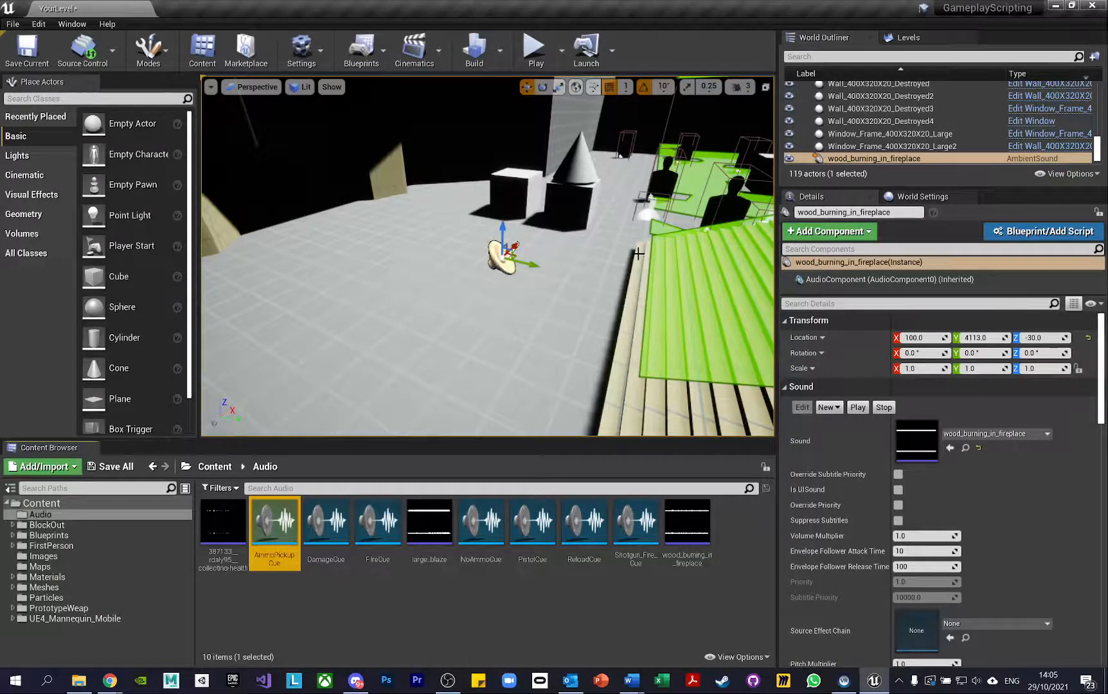
# Examine the placed fireplace sound's position in the level and its volume, pitch, attenuation, attachment and randomization properties
pyautogui.moveTo(587, 323); pyautogui.dragTo(680, 311, button='right')
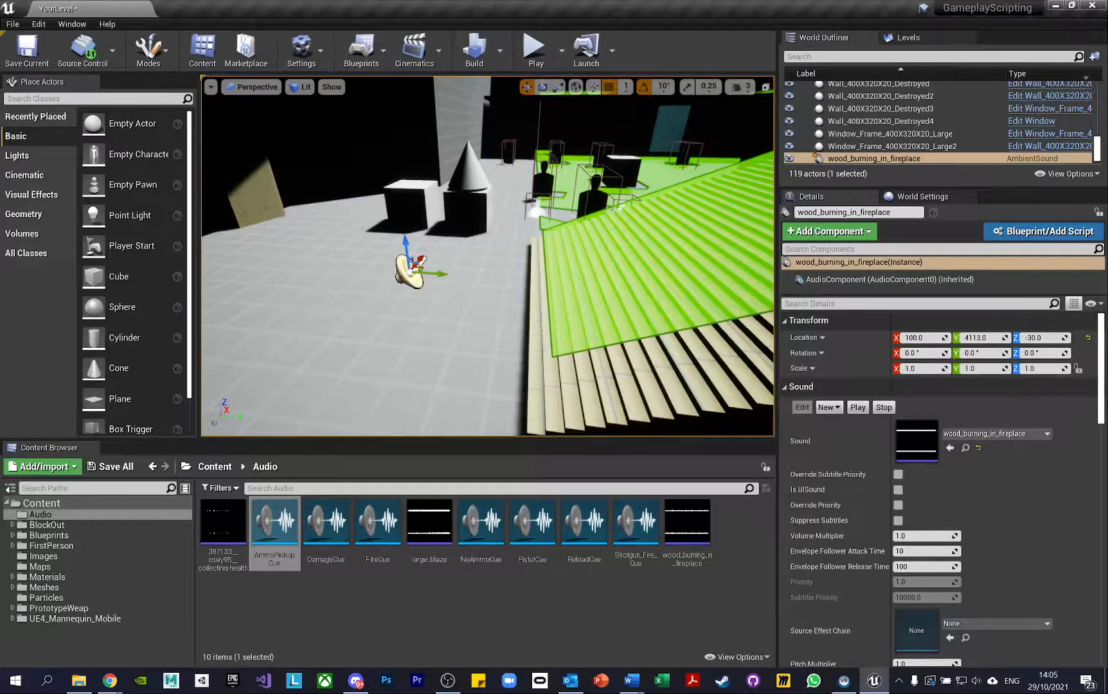
pyautogui.moveTo(680, 311); pyautogui.dragTo(633, 262, button='right')
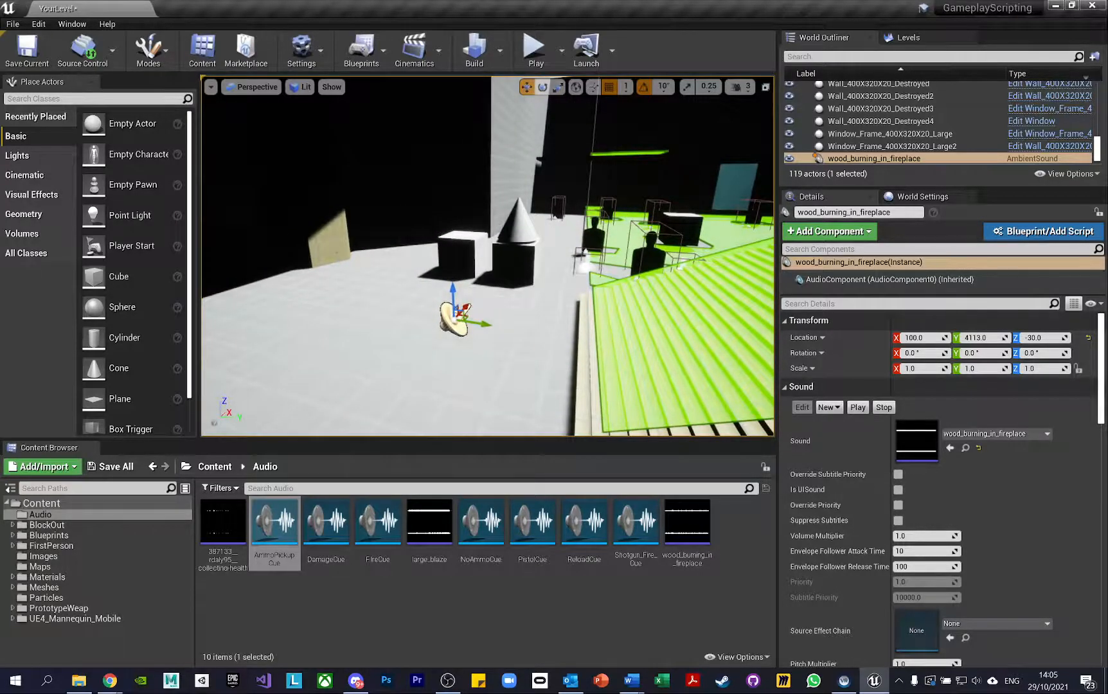
pyautogui.moveTo(633, 262)
pyautogui.mouseDown(button='right')
pyautogui.moveTo(617, 261)
pyautogui.moveTo(645, 261)
pyautogui.mouseUp(button='right')
pyautogui.scroll(-2, 874, 527)
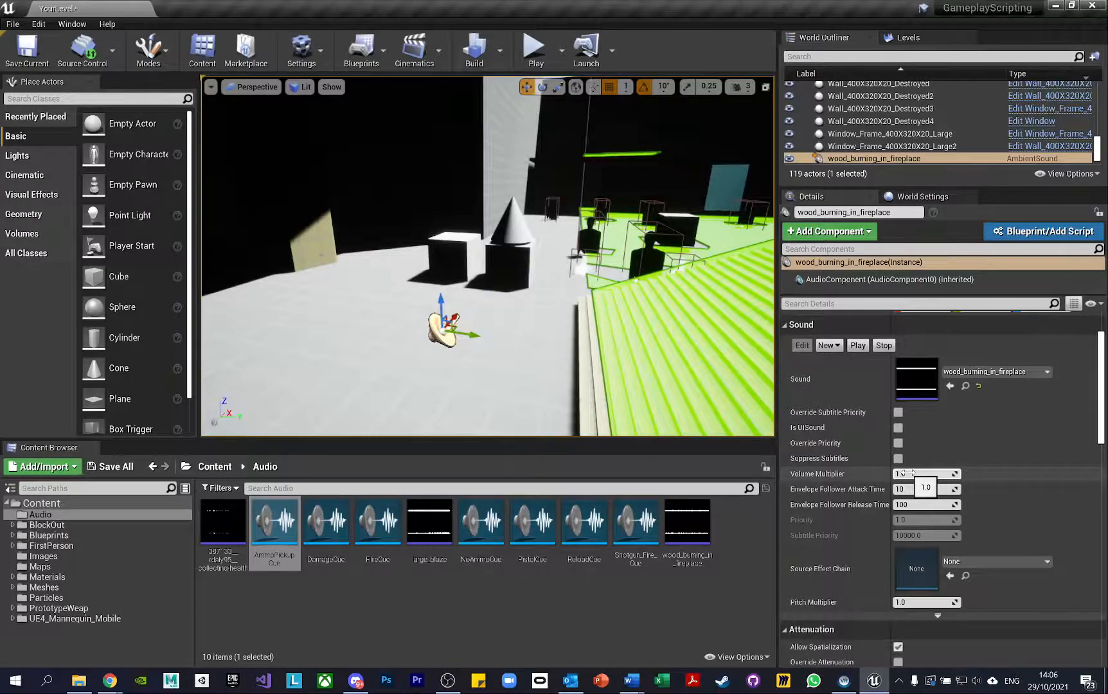
pyautogui.scroll(-8, 908, 473)
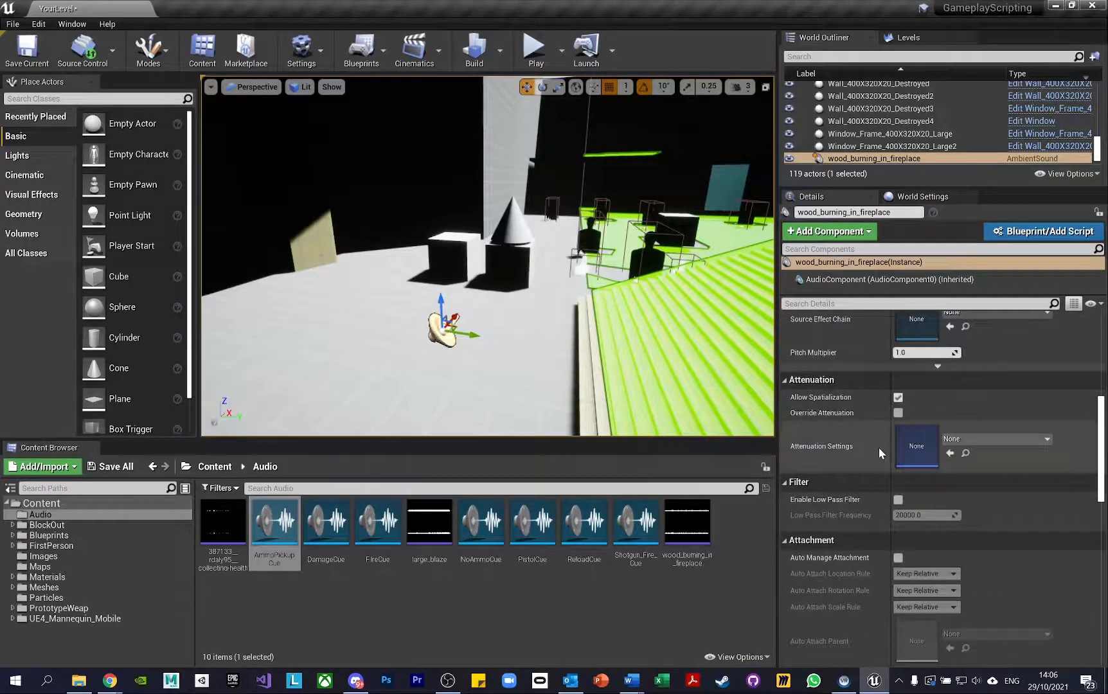
pyautogui.scroll(-9, 878, 448)
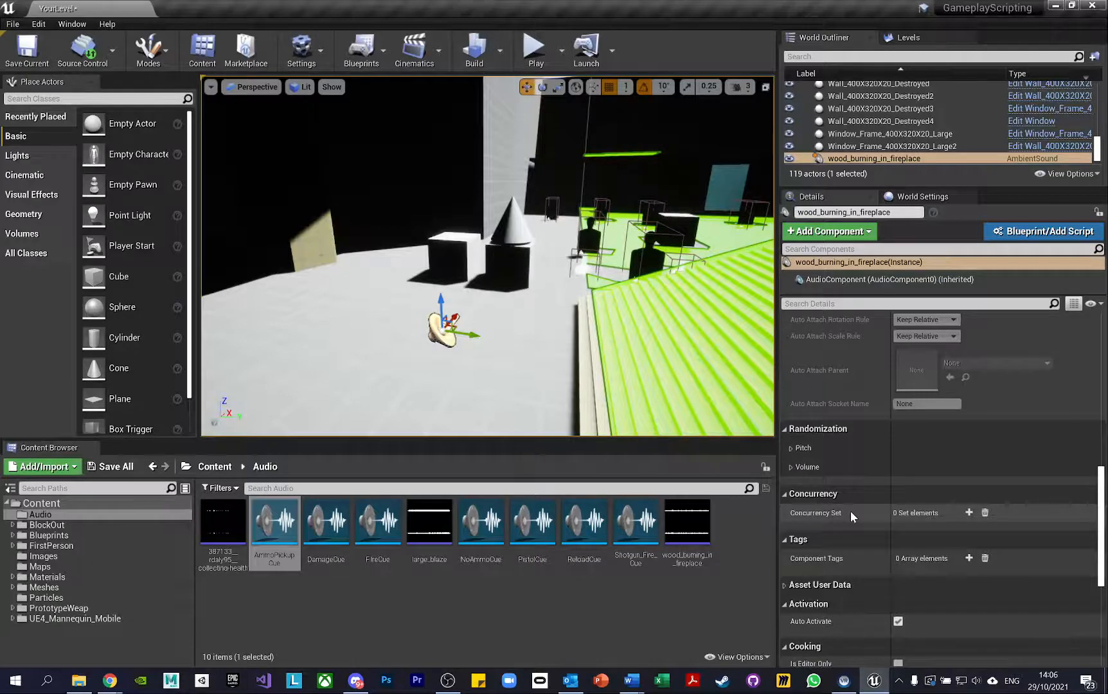
pyautogui.scroll(8, 850, 511)
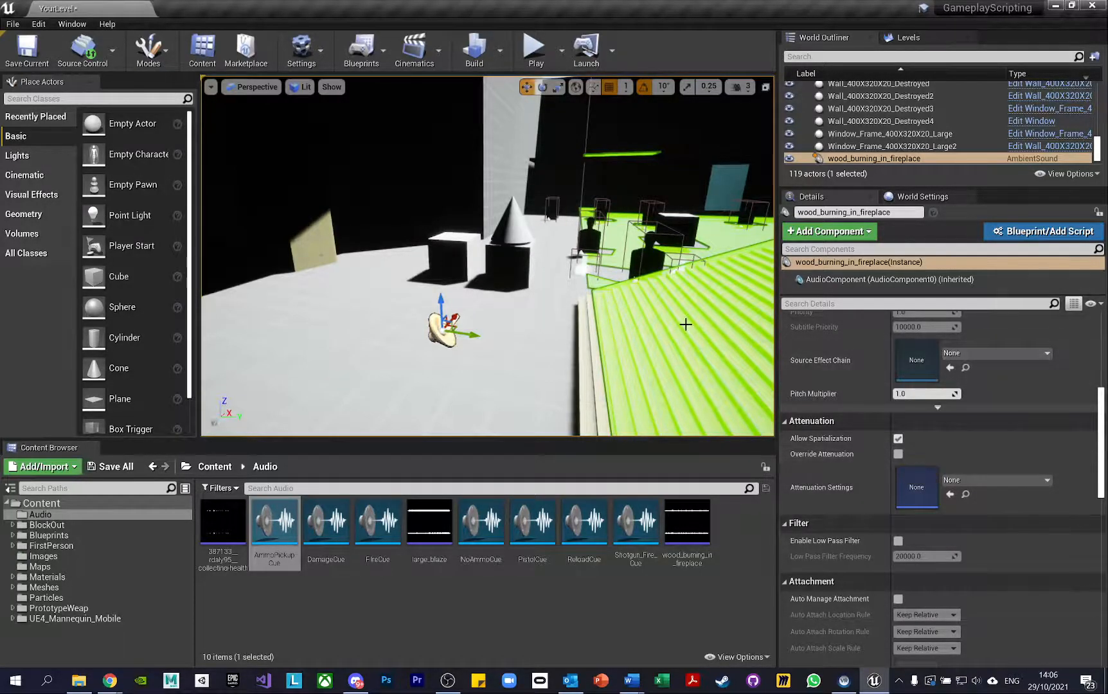
pyautogui.moveTo(645, 300); pyautogui.dragTo(667, 281, button='right')
pyautogui.scroll(8, 908, 332)
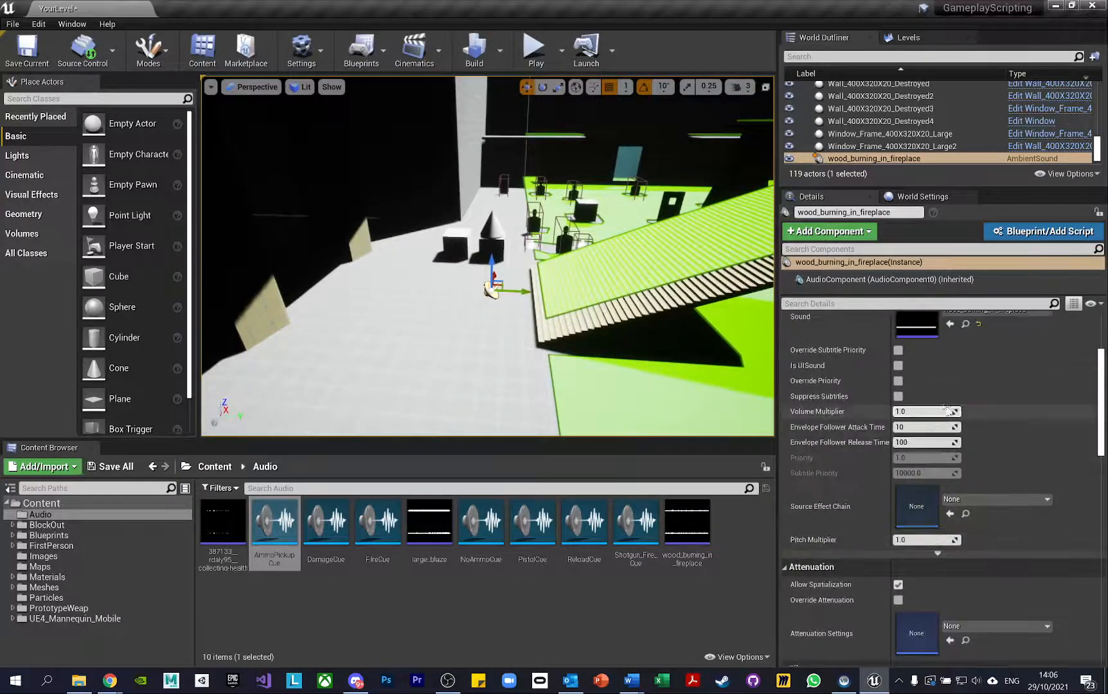
# Play the level, walk through it to hear how the fireplace sound carries, and end the session
pyautogui.click(534, 46)
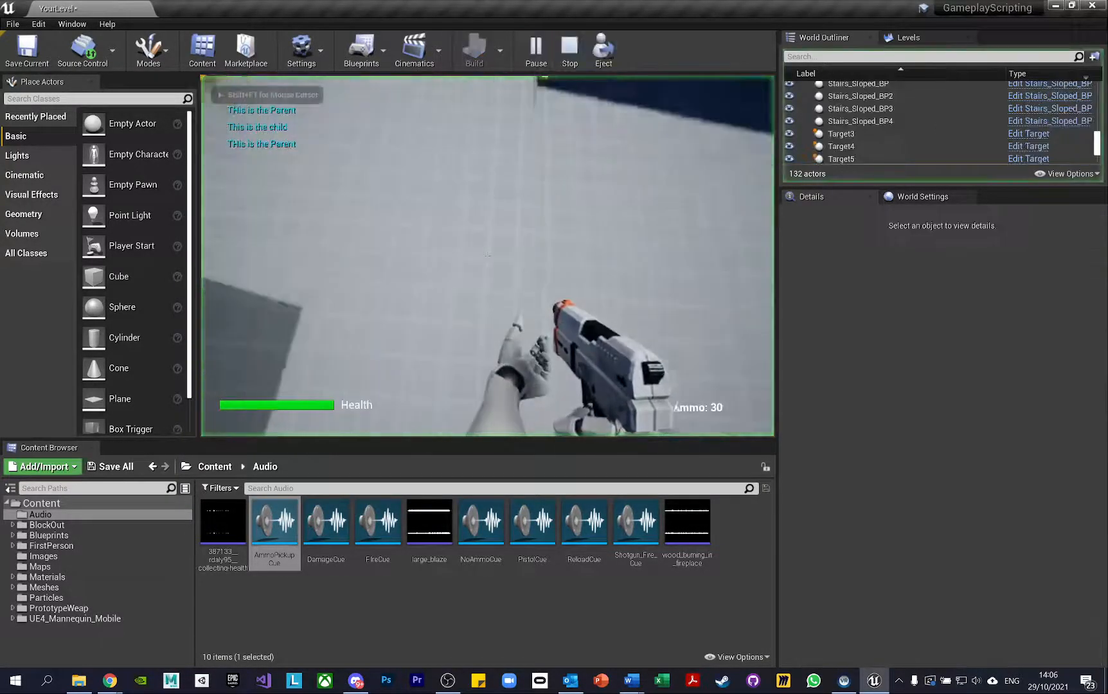
pyautogui.press('w')
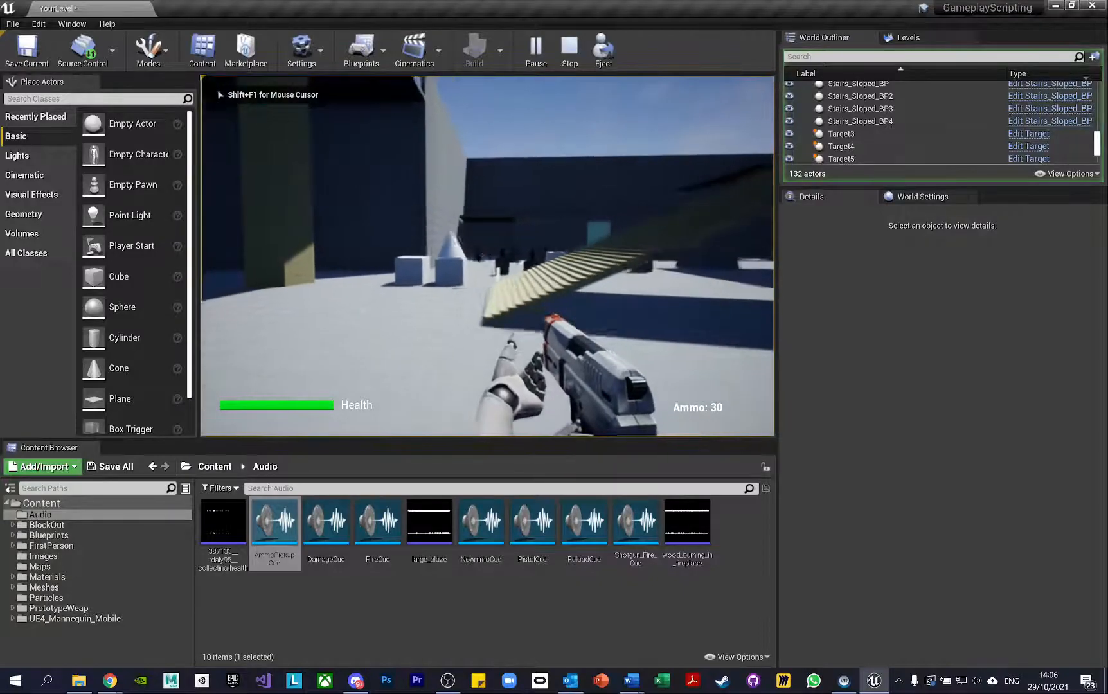
pyautogui.press('w')
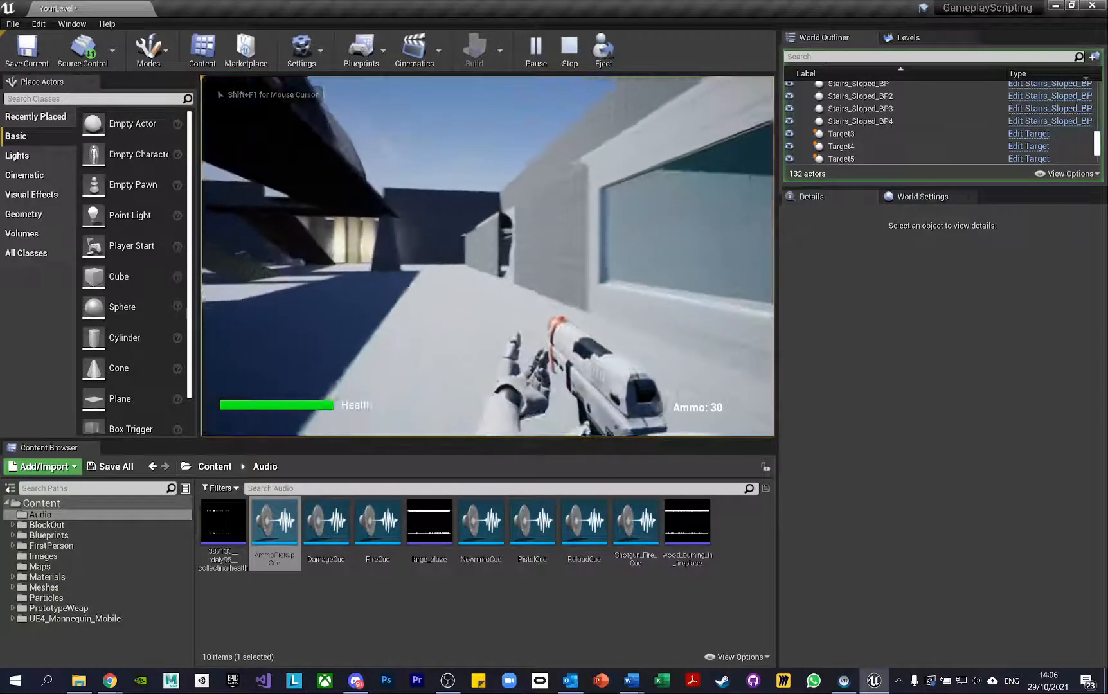
pyautogui.press('w')
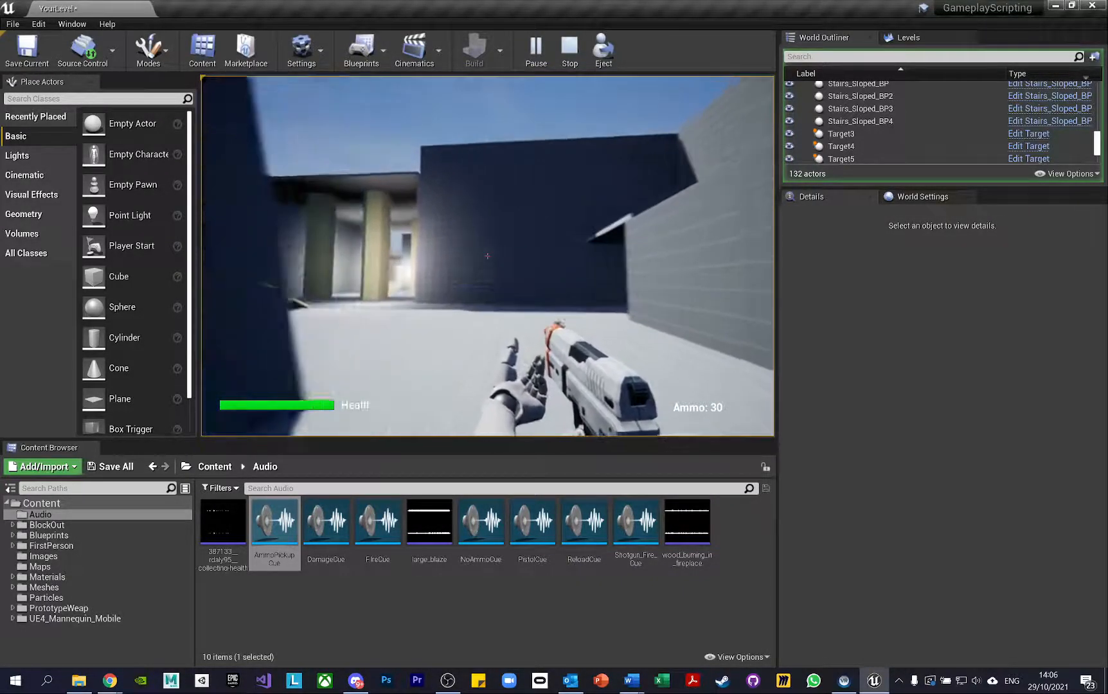
pyautogui.press('w')
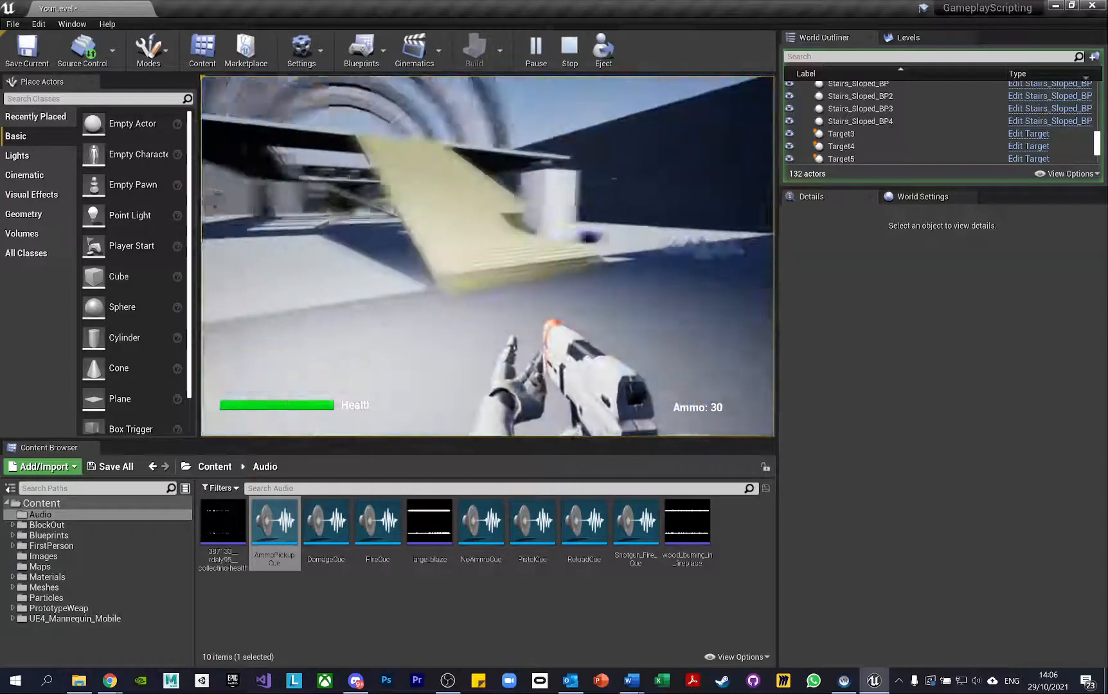
pyautogui.press('Escape')
pyautogui.press('w')
pyautogui.moveTo(421, 222); pyautogui.dragTo(331, 211, button='right')
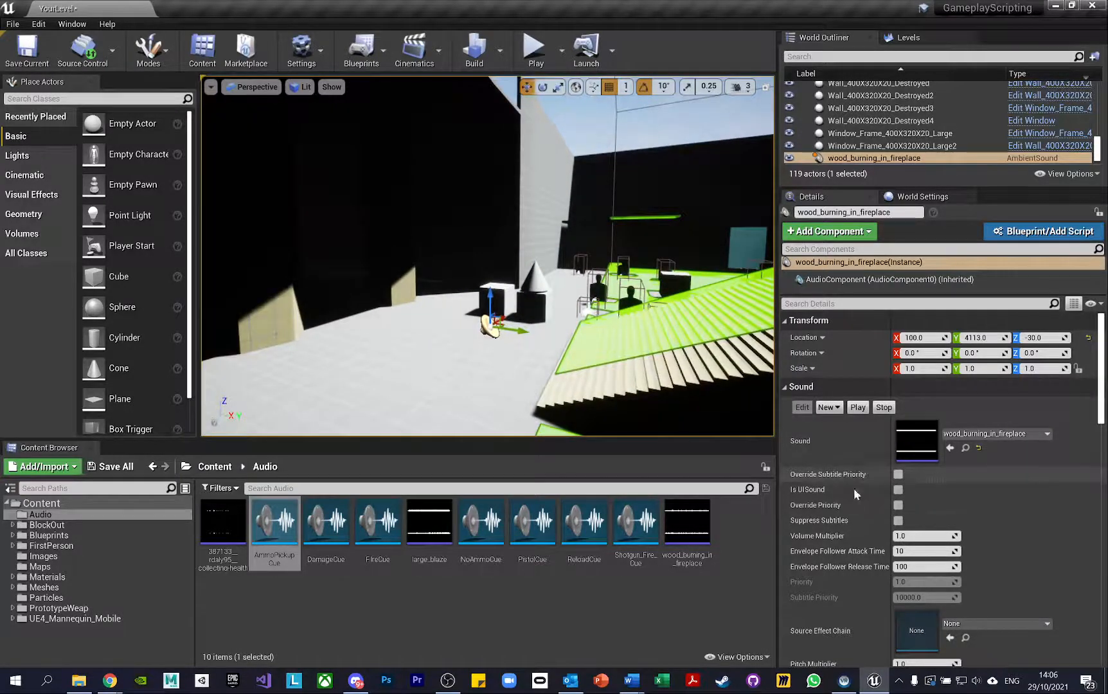
# Look at the fireplace sound's attenuation settings and the sound asset types available for creation in the Audio folder
pyautogui.scroll(-3, 876, 506)
pyautogui.scroll(-3, 876, 505)
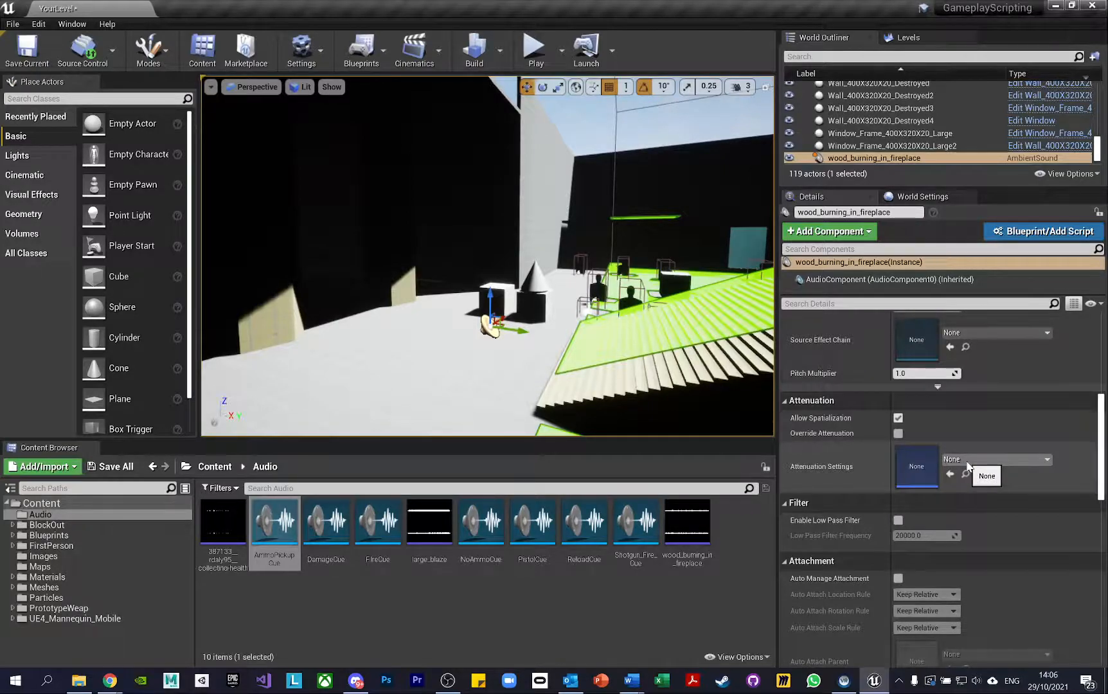
pyautogui.rightClick(536, 611)
pyautogui.moveTo(543, 608)
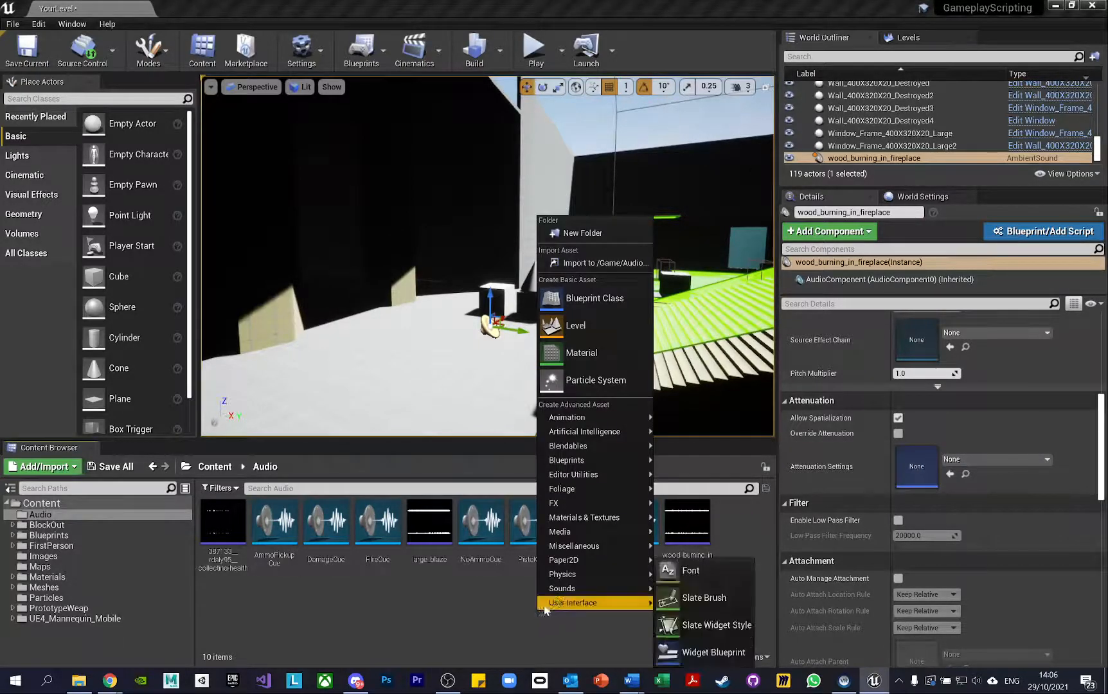
pyautogui.moveTo(581, 575)
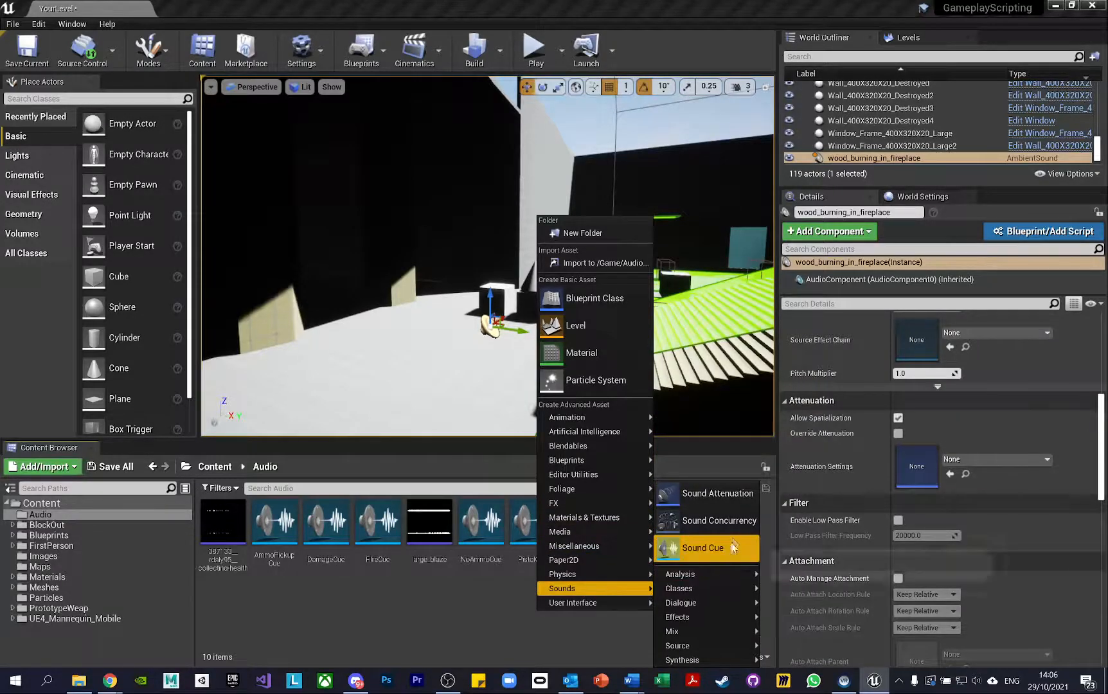
pyautogui.click(493, 611)
# Enable Override Attenuation on the placed fireplace sound and inspect its volume attenuation settings and range in the level
pyautogui.click(899, 434)
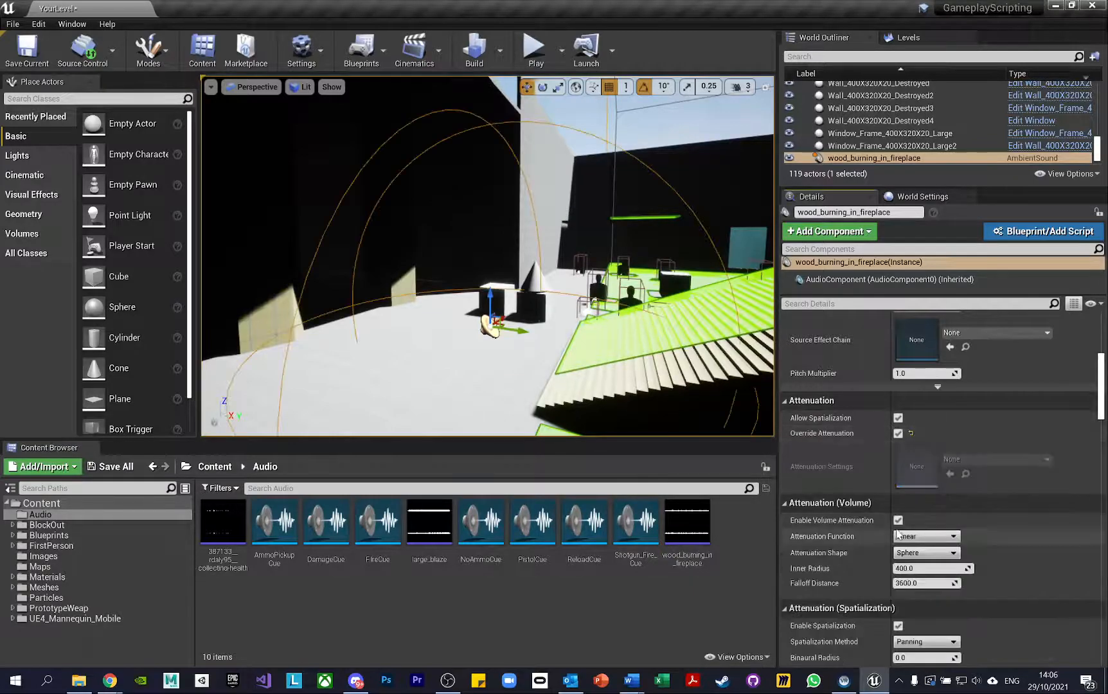
pyautogui.scroll(-2, 900, 488)
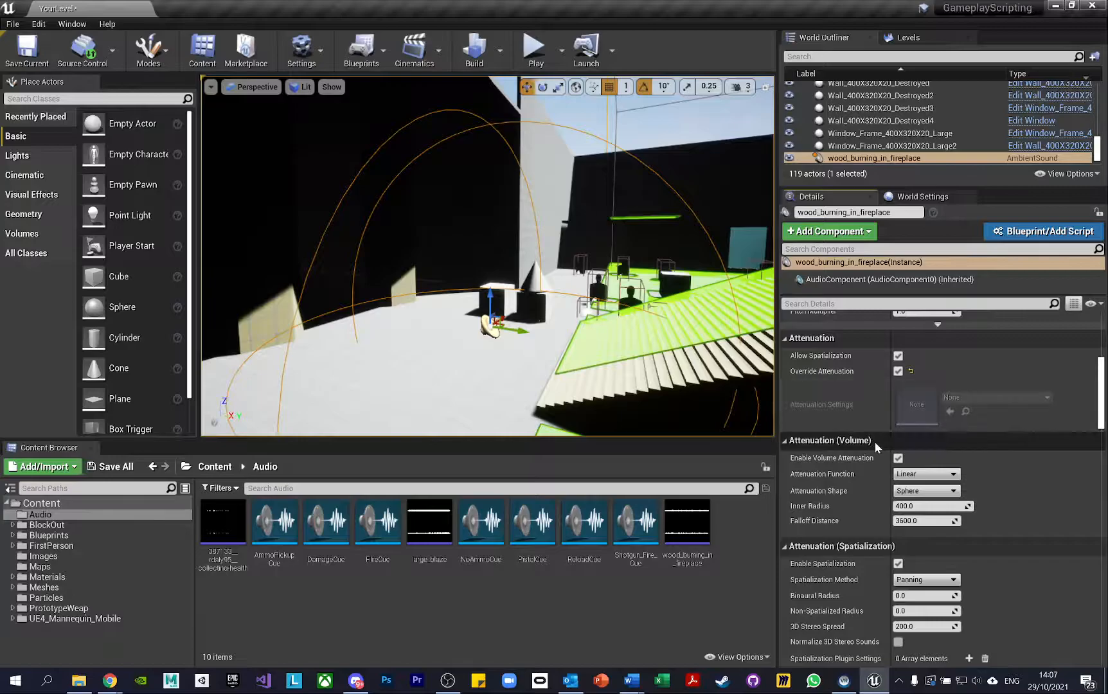
pyautogui.scroll(1, 875, 442)
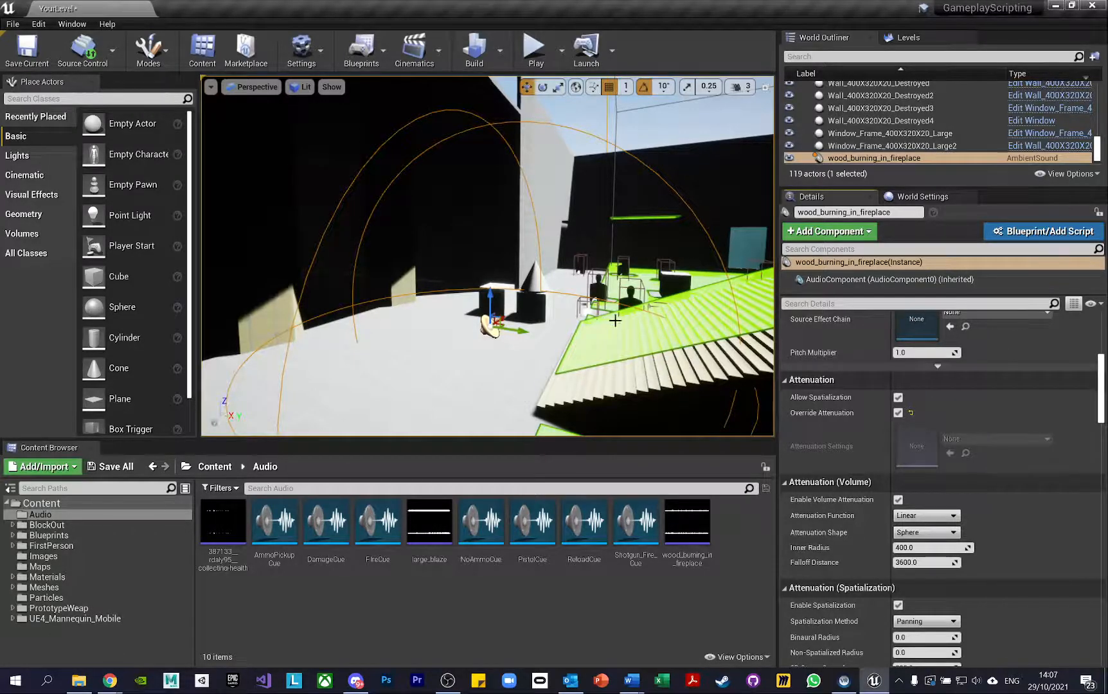
pyautogui.press('f')
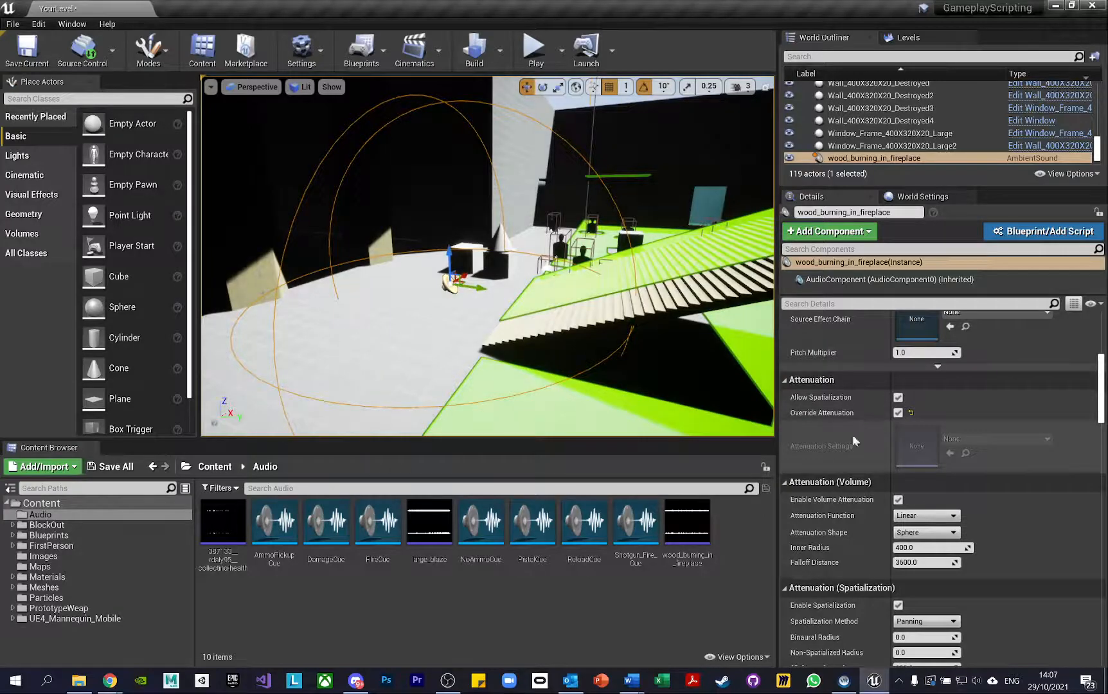
# Look at the sound asset types available for creation and the Sound Attenuation assets the fireplace sound could use, keeping Override Attenuation enabled
pyautogui.rightClick(578, 608)
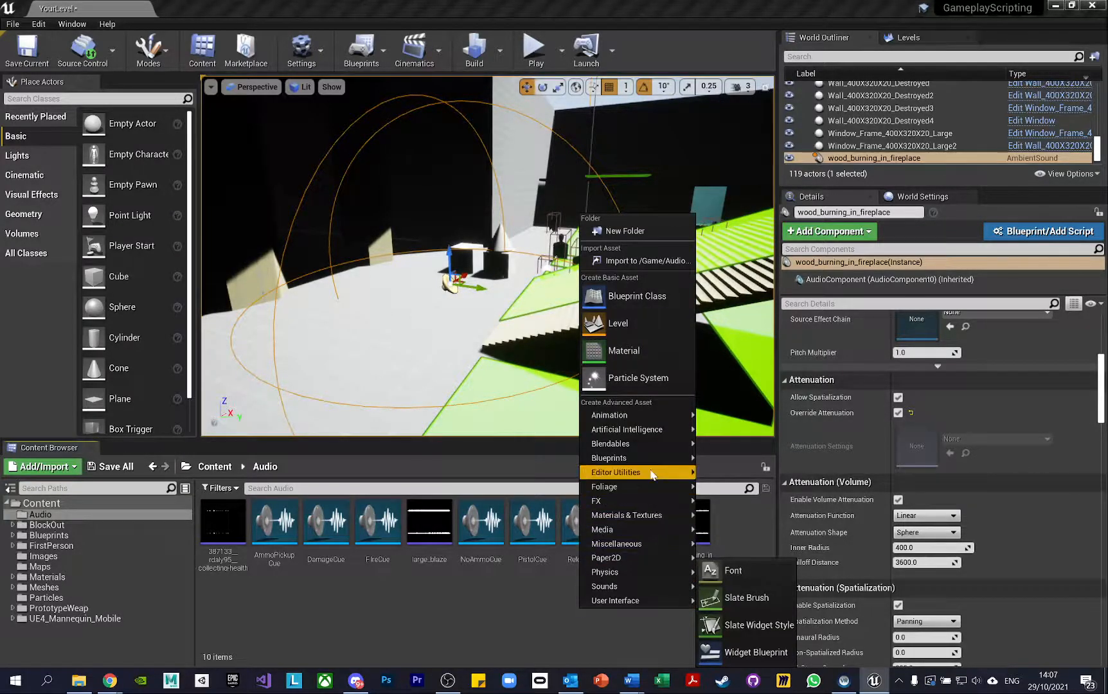
pyautogui.moveTo(633, 588)
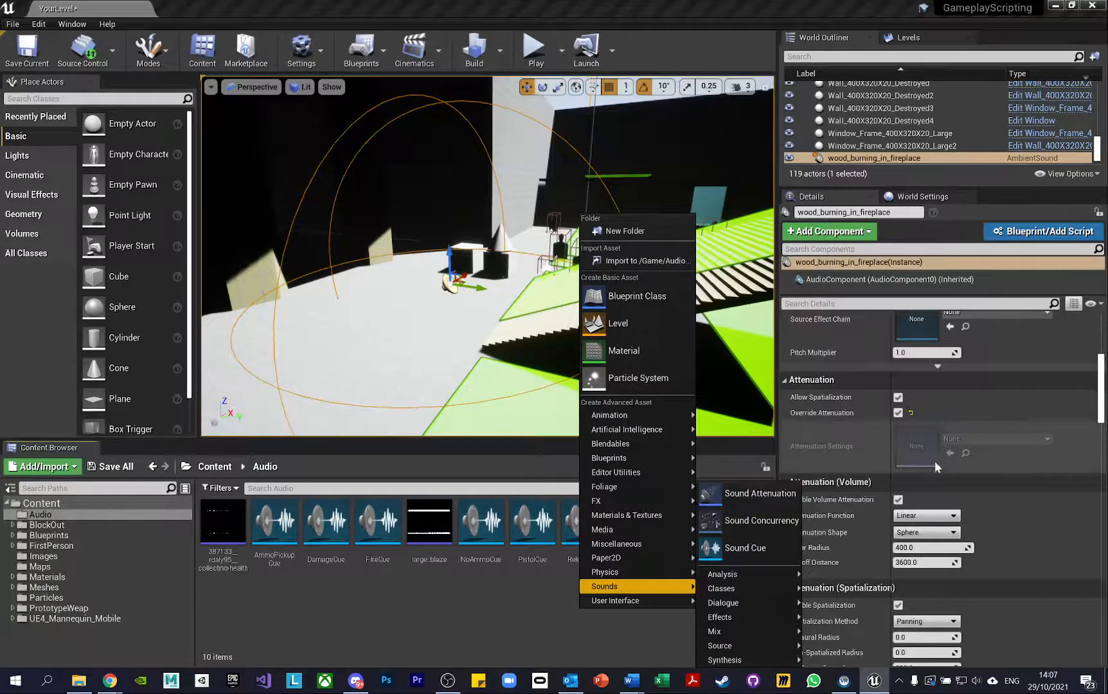
pyautogui.click(503, 603)
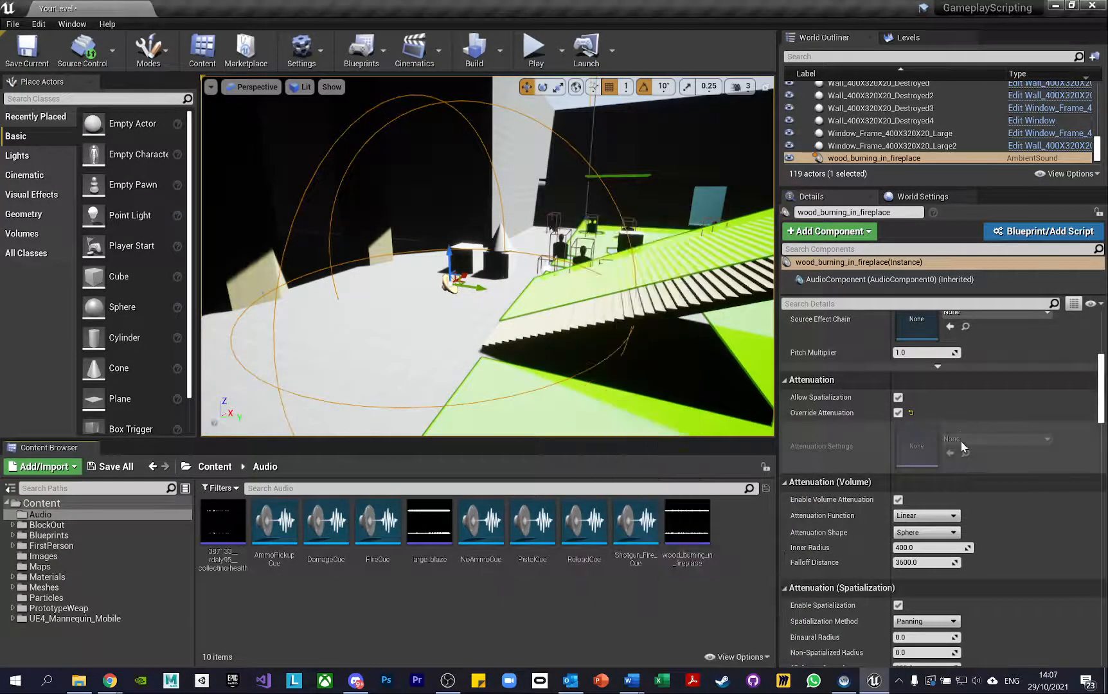
pyautogui.click(898, 413)
pyautogui.click(980, 440)
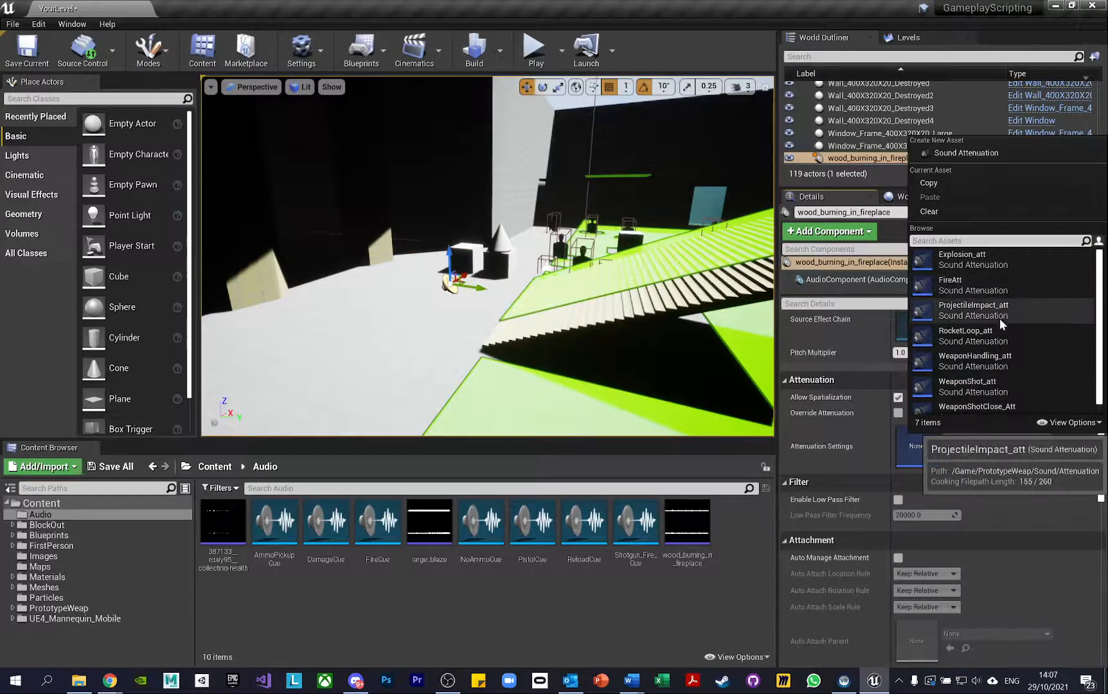
pyautogui.scroll(-1, 1003, 362)
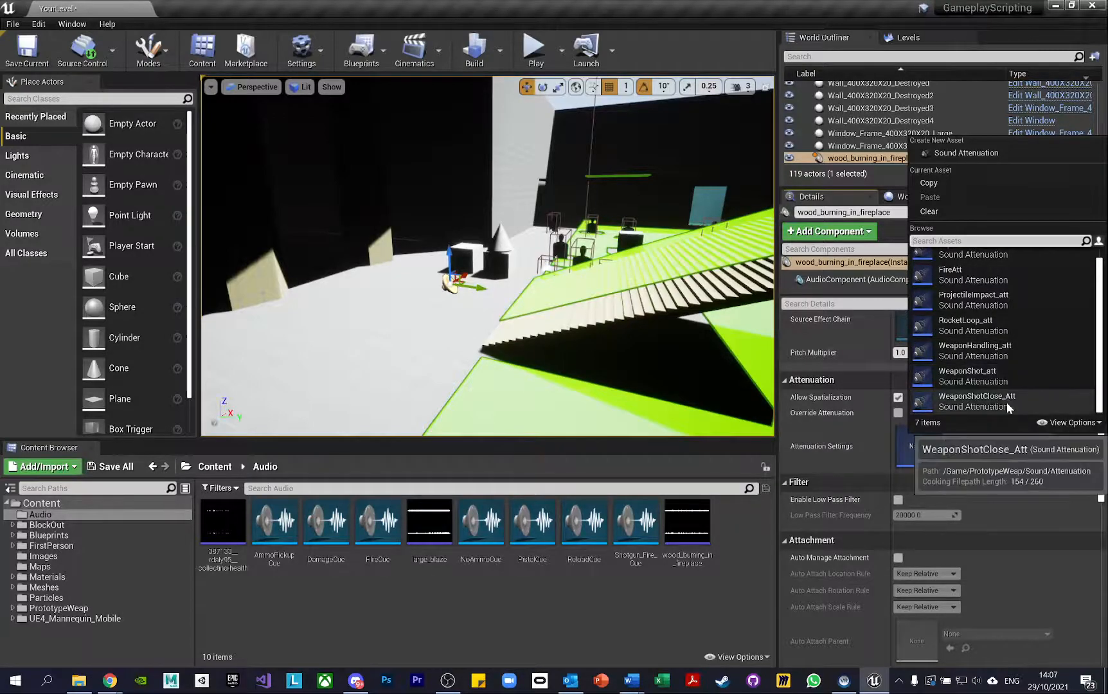
pyautogui.click(670, 600)
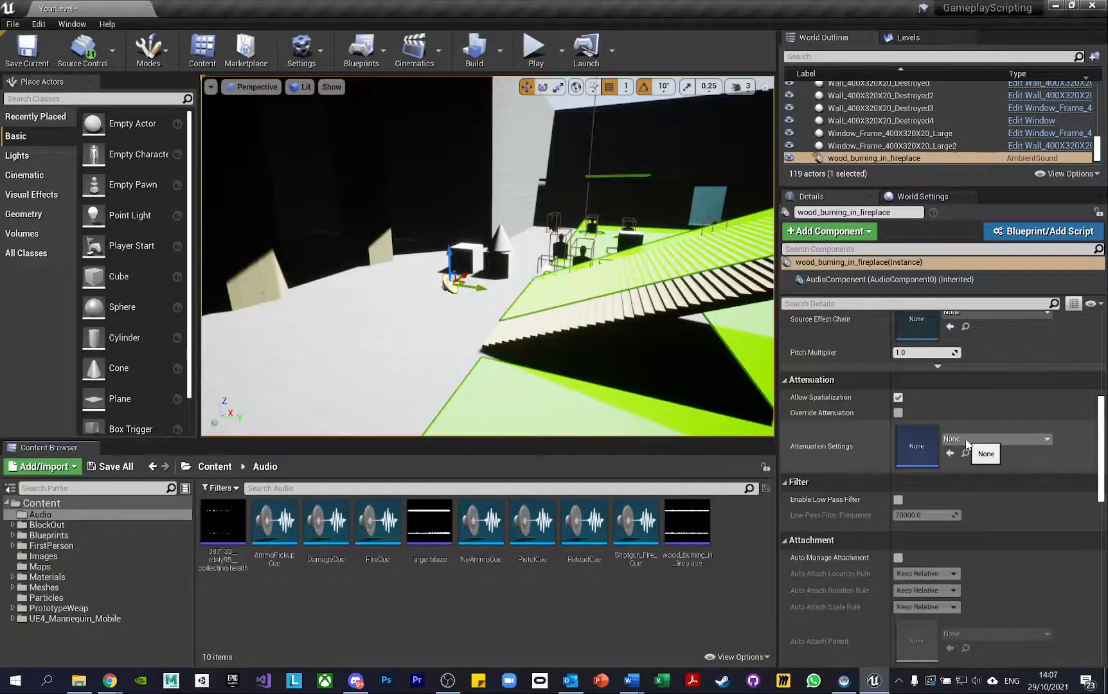
pyautogui.click(899, 413)
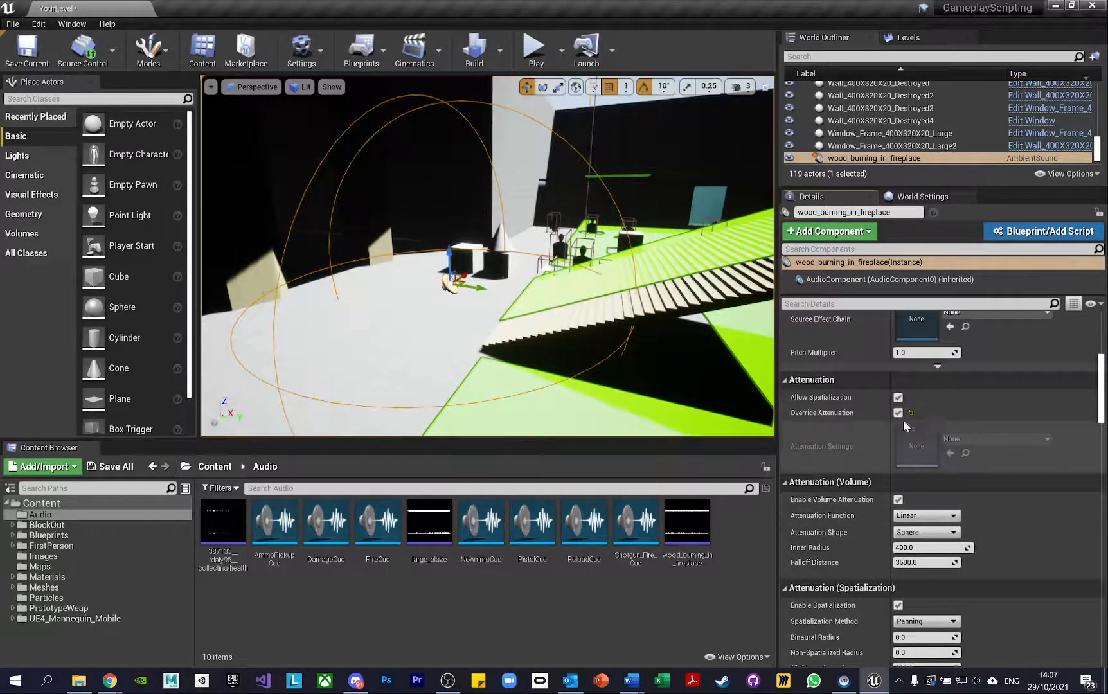
# Inspect the fireplace sound's attenuation range from outside and inside the level, comparing it with Override Attenuation off and on
pyautogui.moveTo(579, 257); pyautogui.dragTo(479, 283, button='right')
pyautogui.press('s')
pyautogui.press('w')
pyautogui.press('s')
pyautogui.press('s')
pyautogui.click(898, 413)
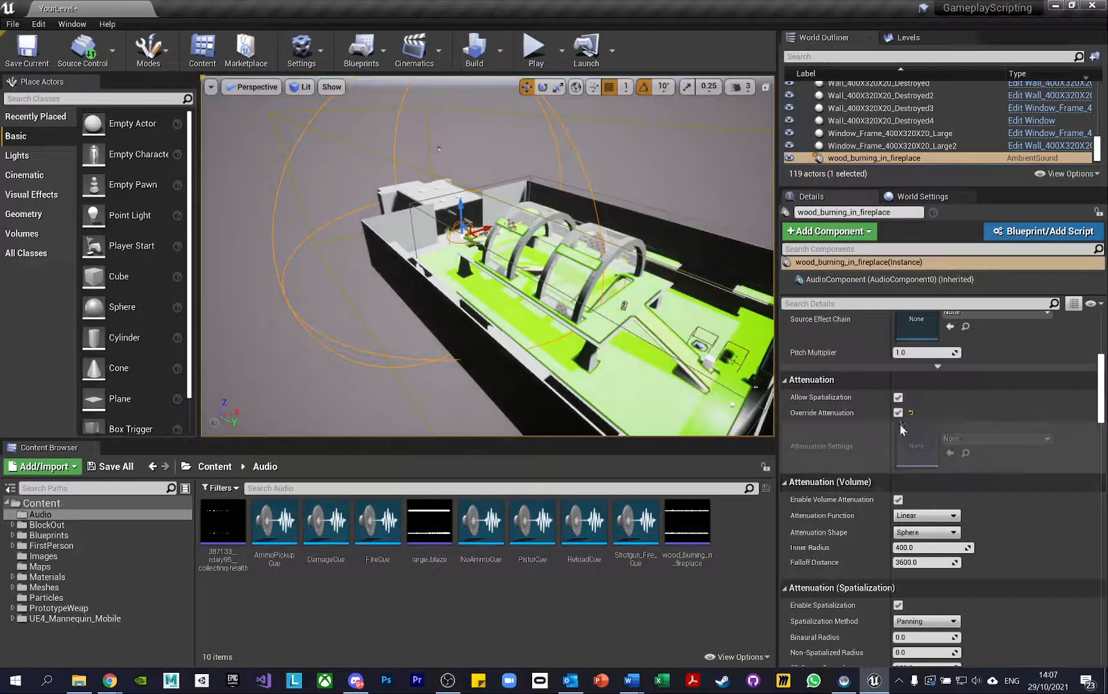
pyautogui.click(898, 413)
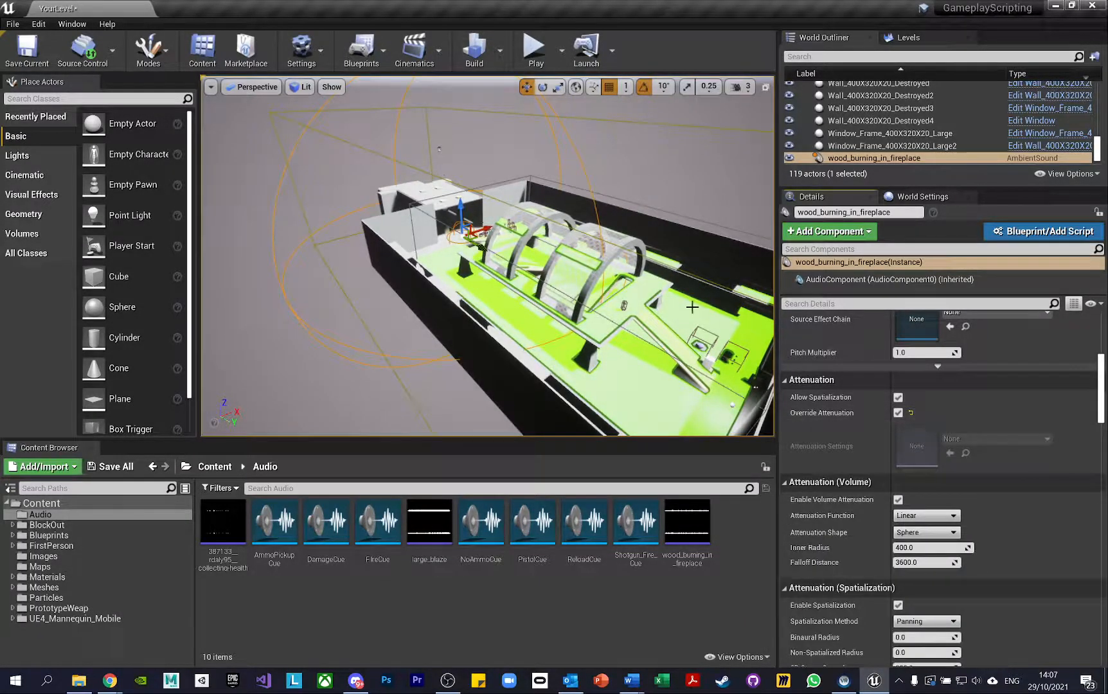
pyautogui.click(898, 413)
pyautogui.moveTo(514, 270); pyautogui.dragTo(493, 284, button='right')
pyautogui.click(898, 413)
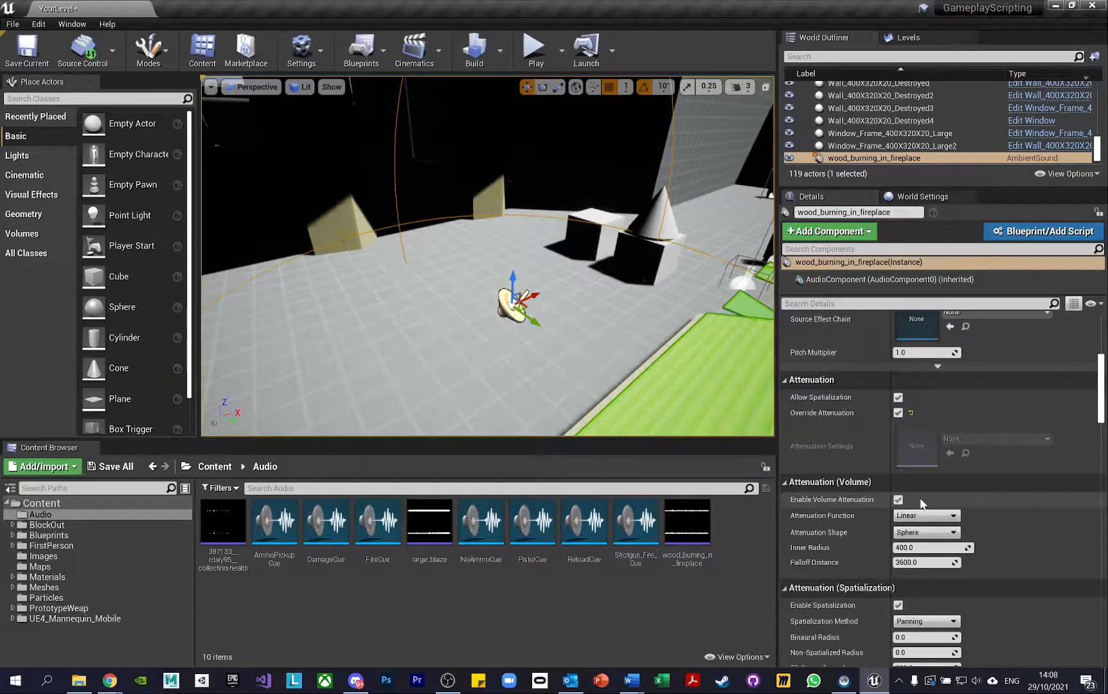
pyautogui.moveTo(489, 283); pyautogui.dragTo(483, 284, button='right')
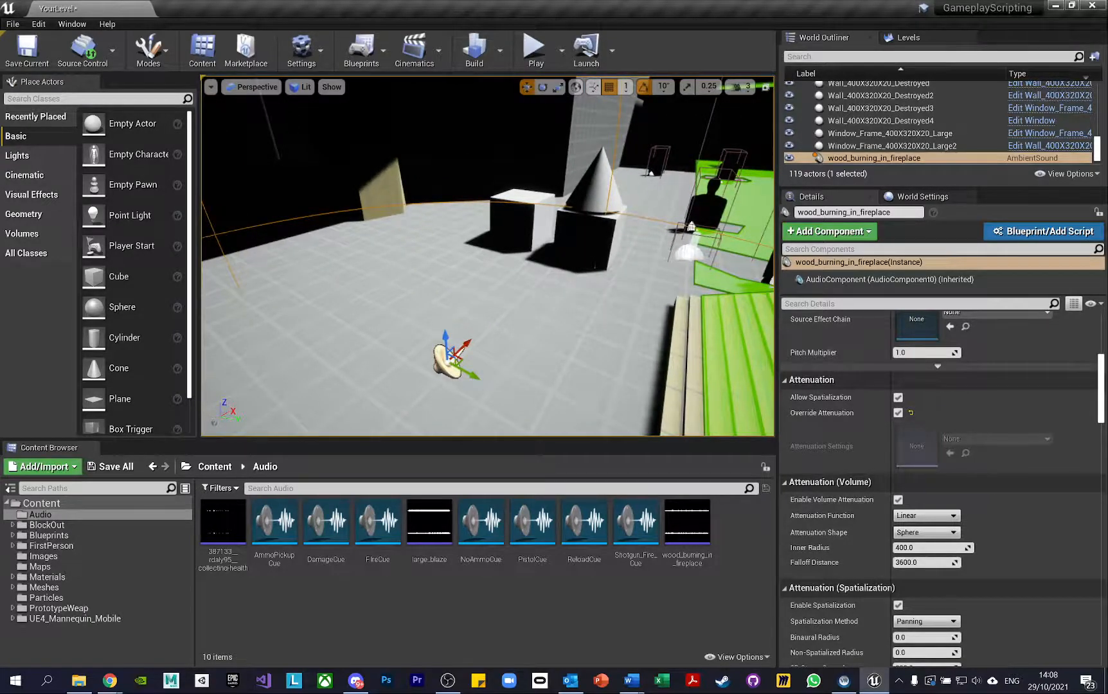
pyautogui.moveTo(483, 284); pyautogui.dragTo(476, 286, button='right')
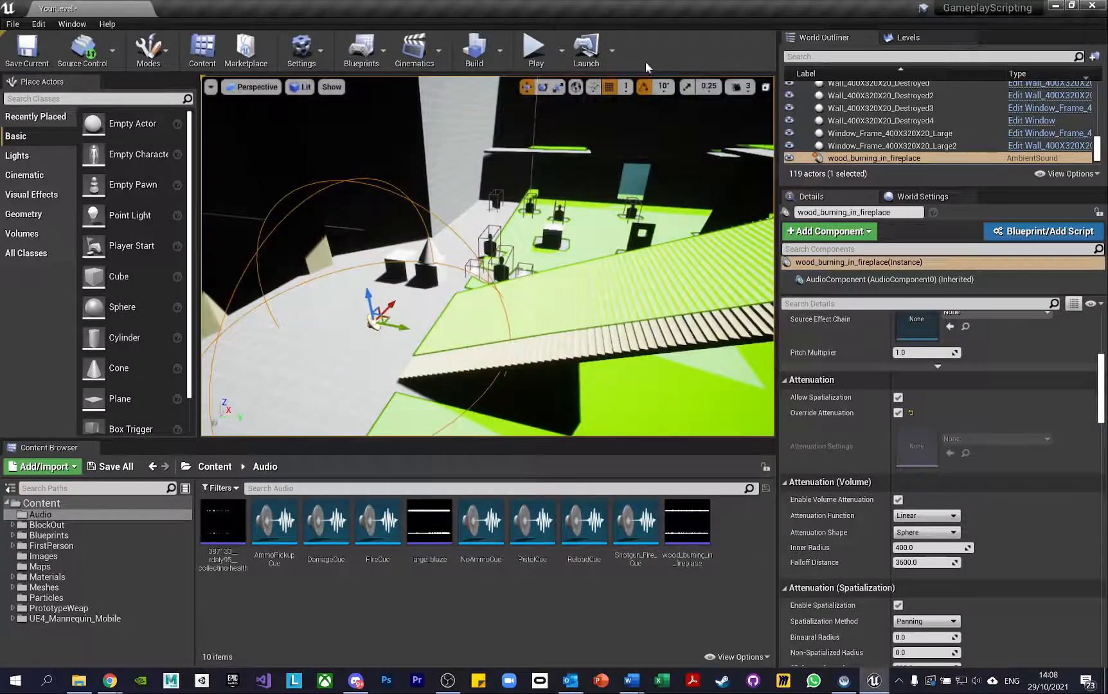
# Play the level, walk away from and back towards the fireplace sound to hear its falloff, end the session and dismiss the message log
pyautogui.click(537, 49)
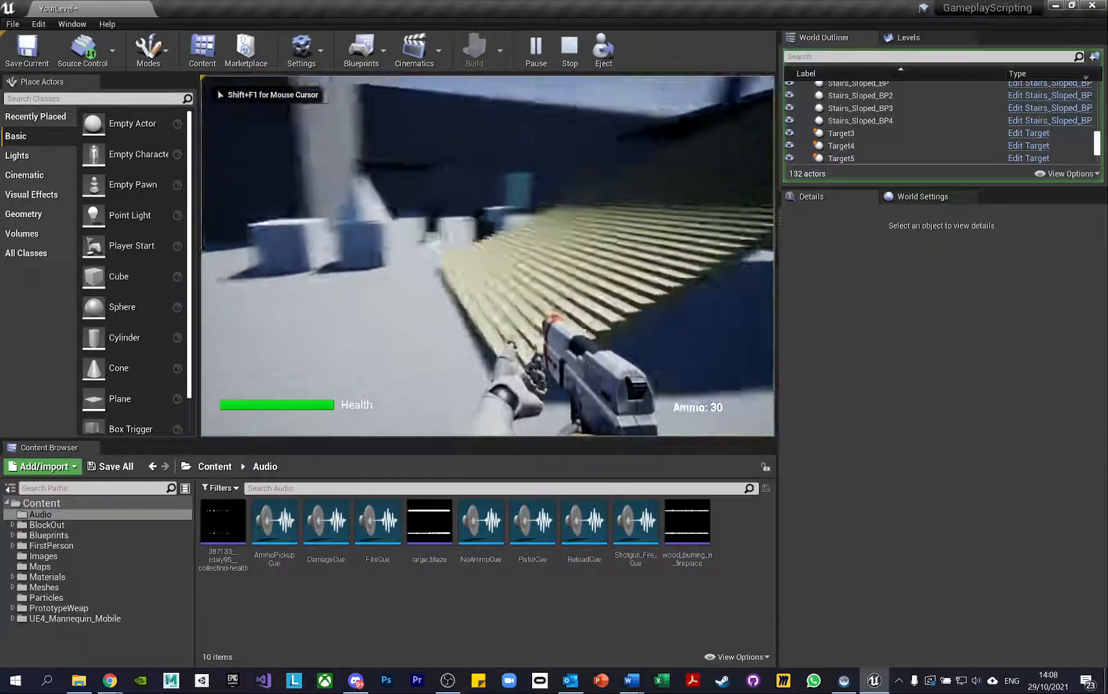
pyautogui.press('w')
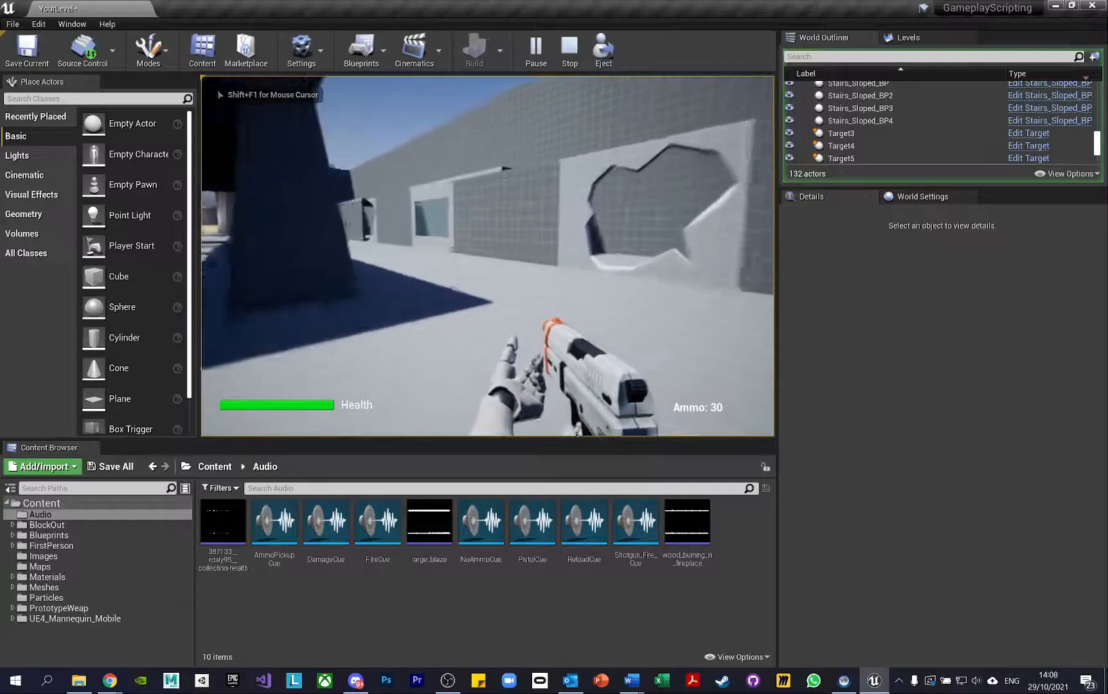
pyautogui.press('w')
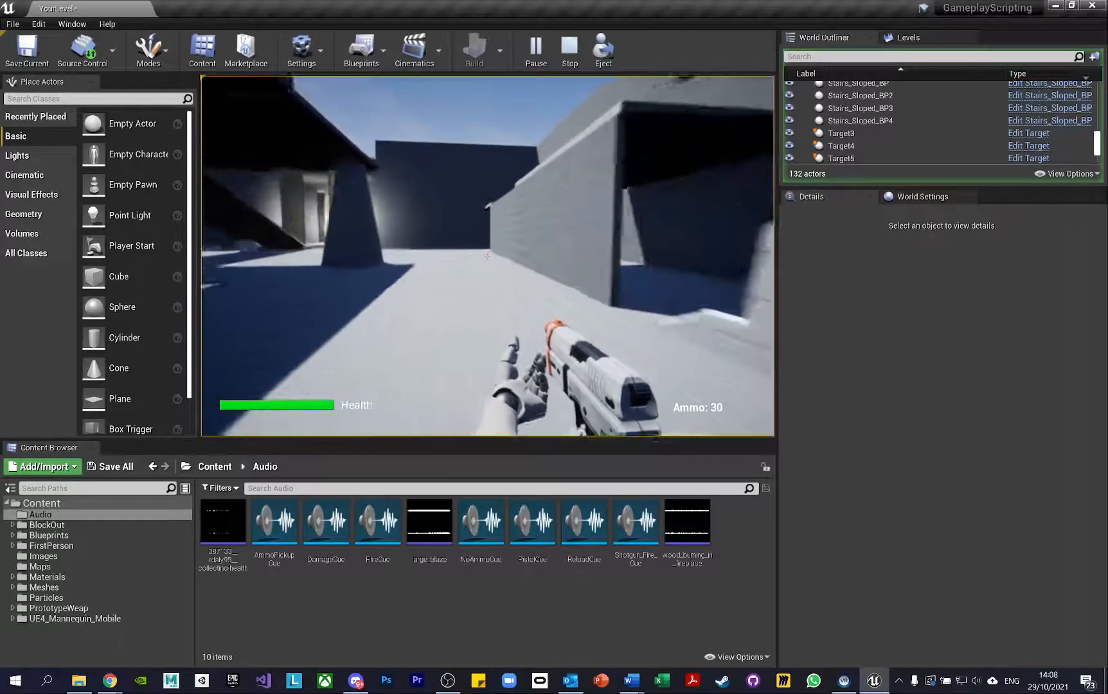
pyautogui.press('w')
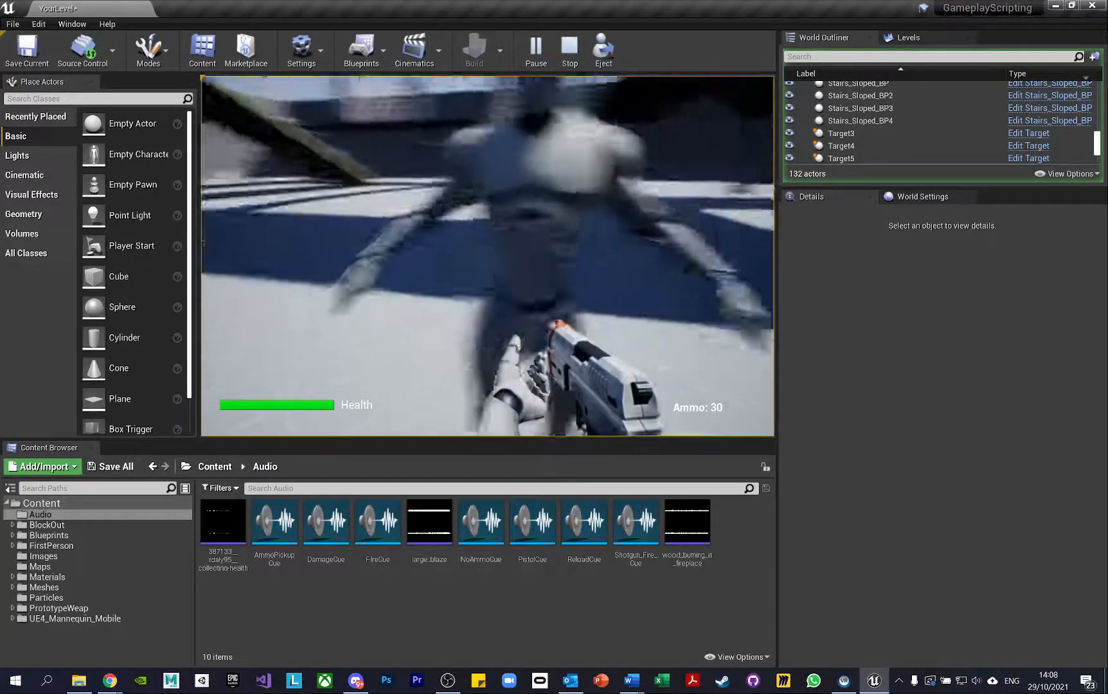
pyautogui.click(487, 255)
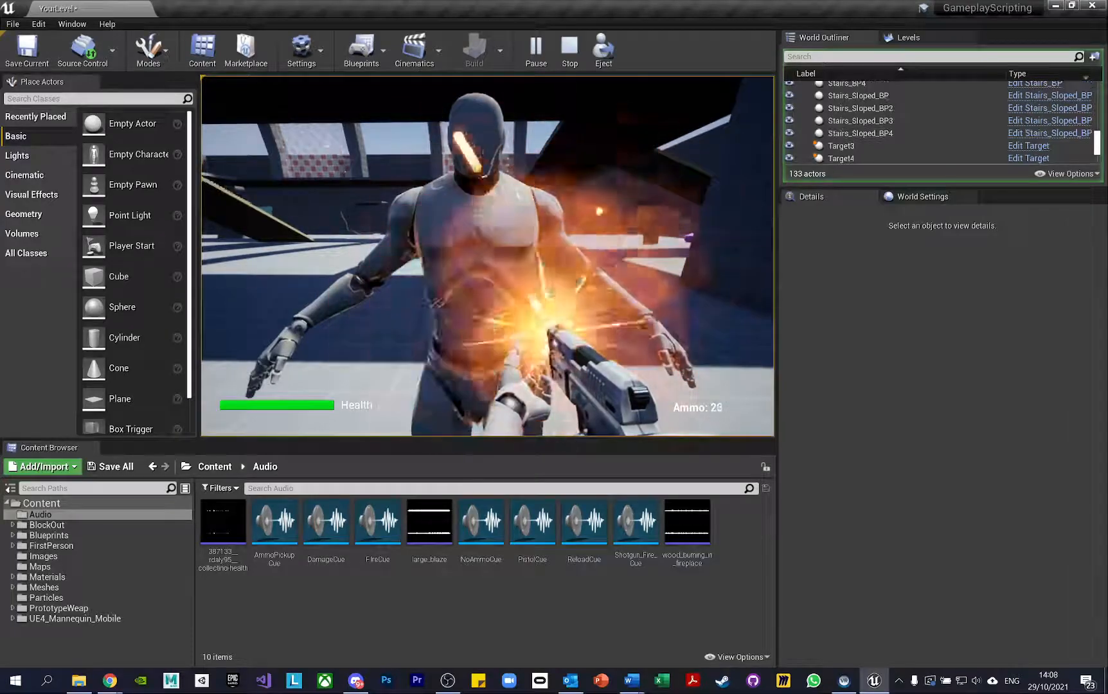
pyautogui.click(487, 256)
pyautogui.press('w')
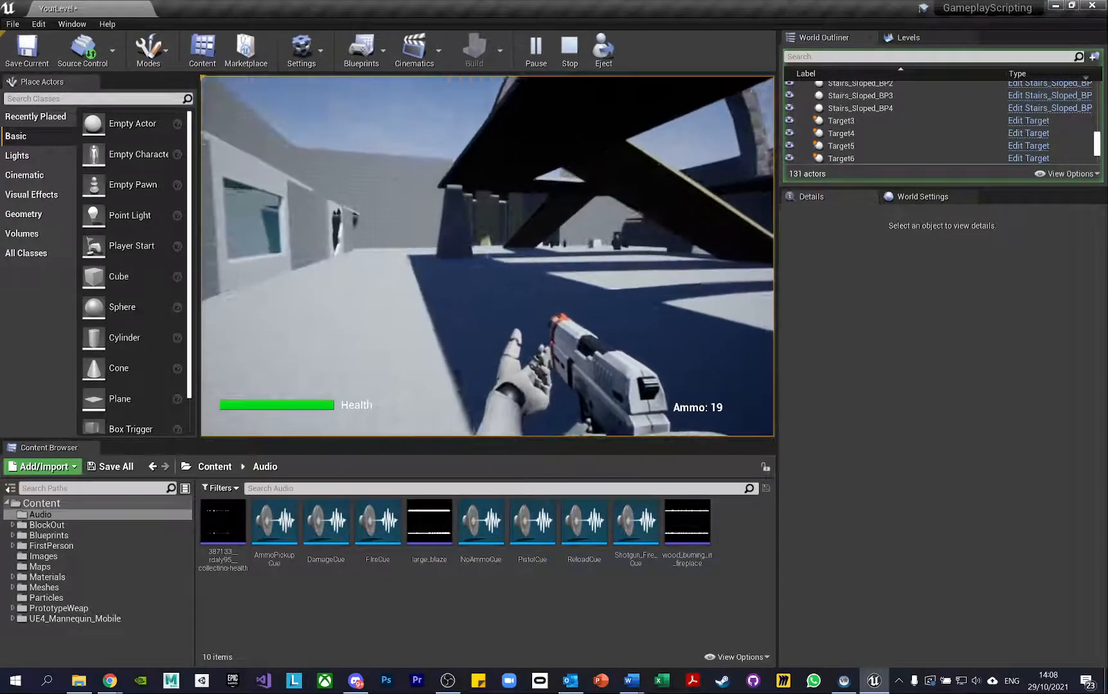
pyautogui.press('w')
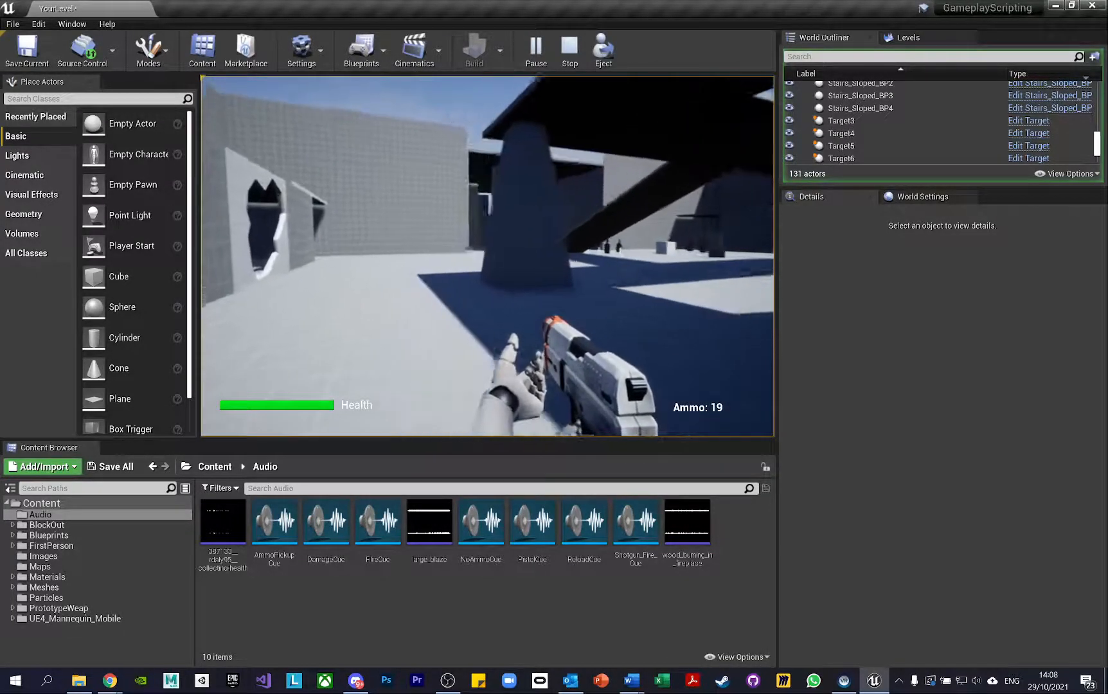
pyautogui.press('w')
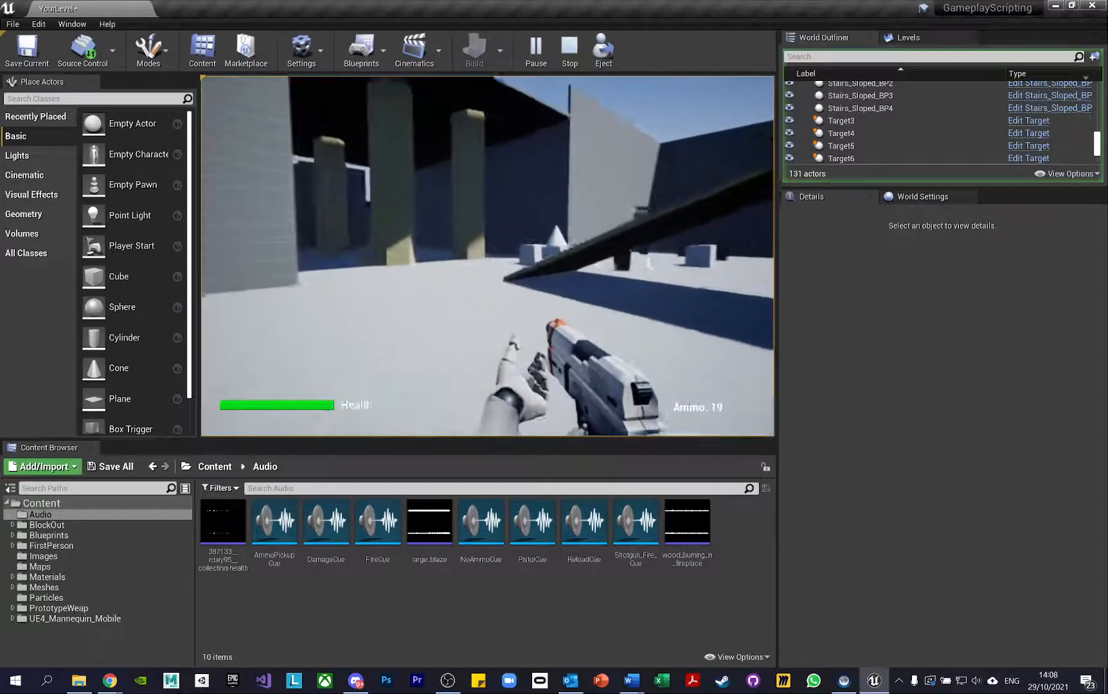
pyautogui.press('w')
pyautogui.press('Escape')
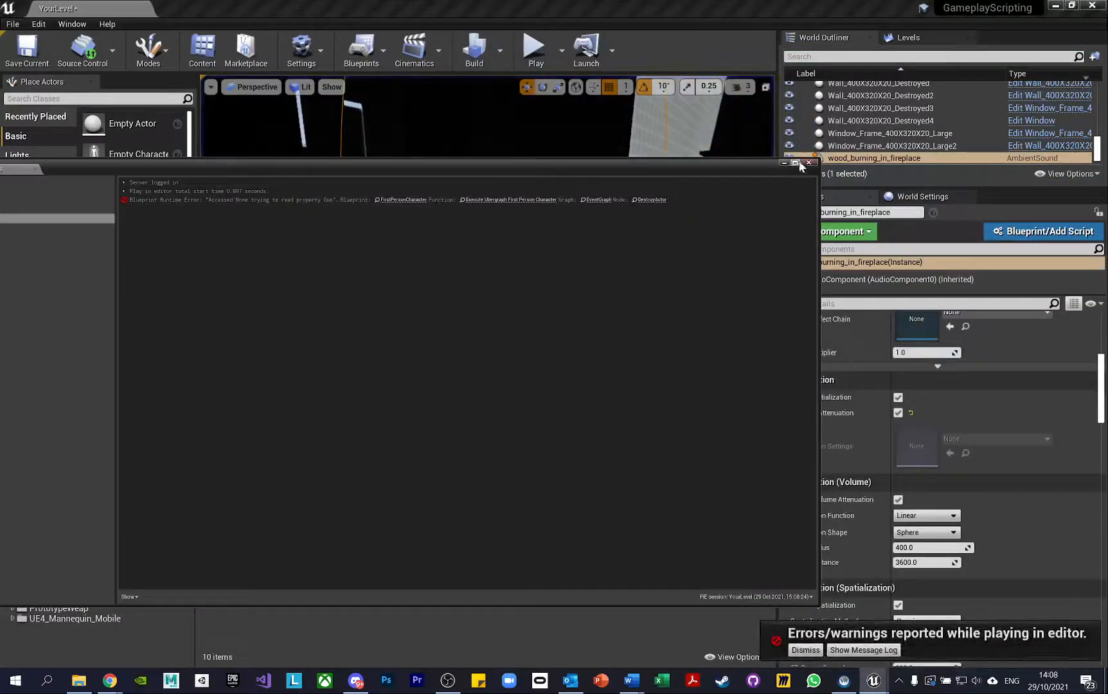
pyautogui.click(808, 163)
# Search the placed fireplace sound's properties for "loop" and clear the search
pyautogui.scroll(5, 926, 466)
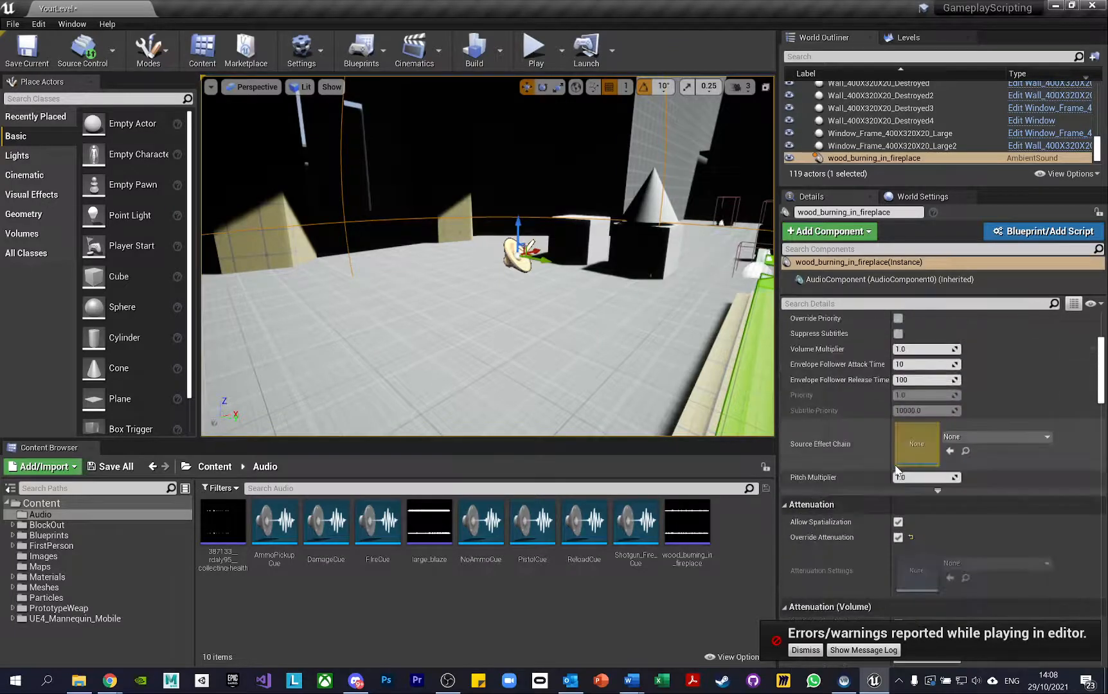
pyautogui.scroll(2, 881, 455)
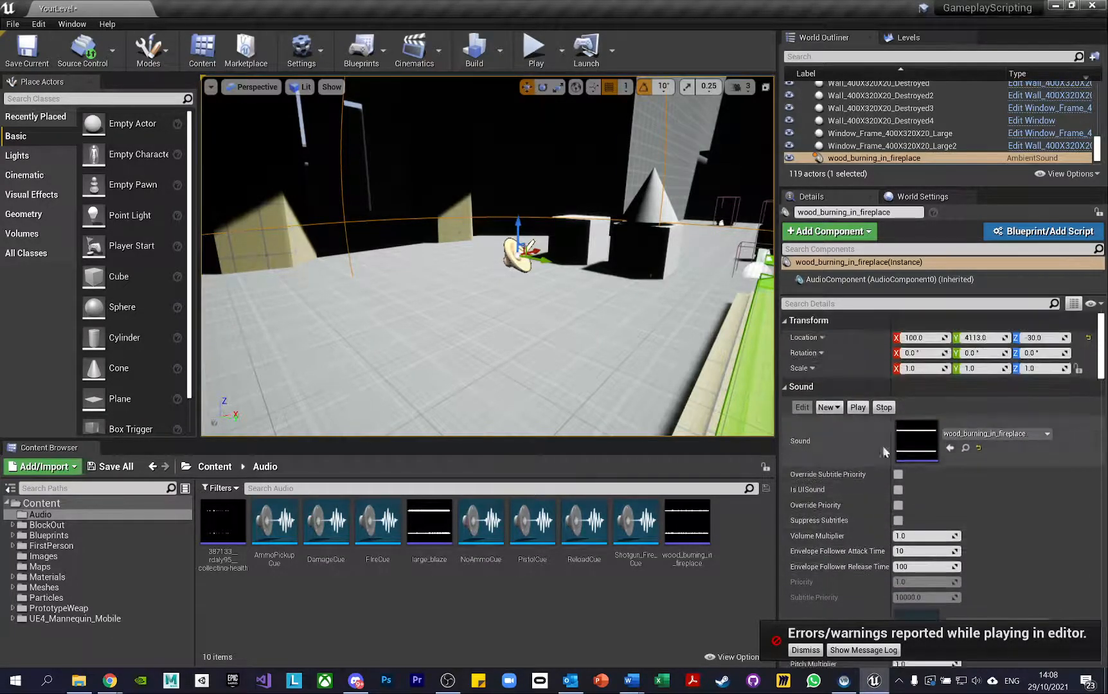
pyautogui.click(918, 303)
pyautogui.write('loop')
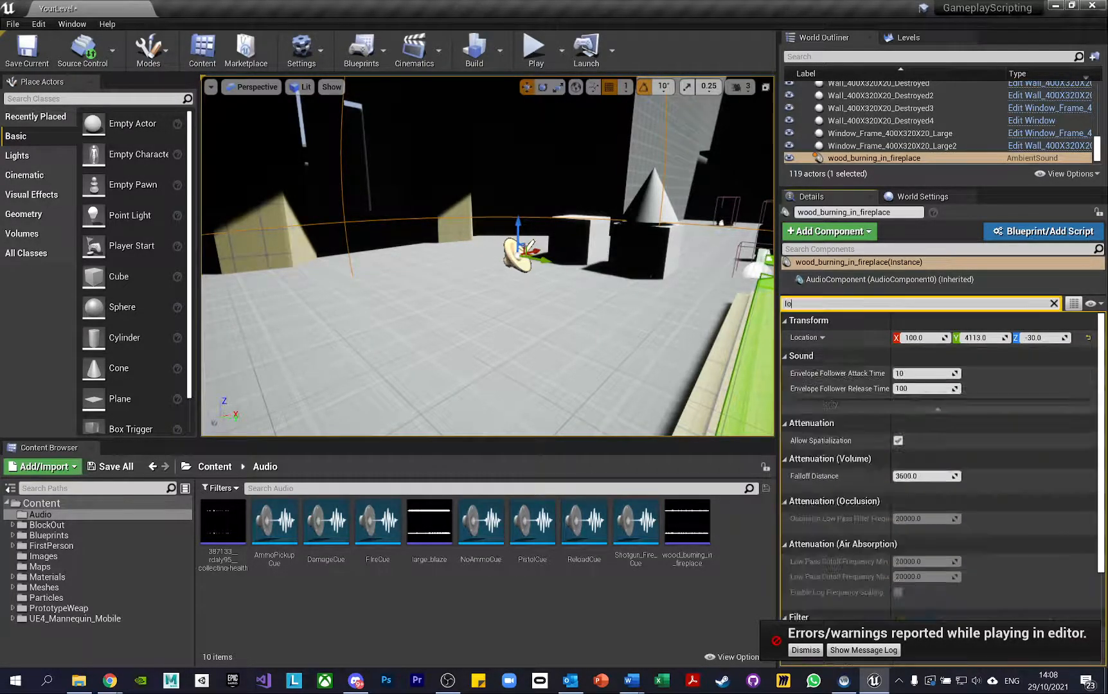
pyautogui.press('BackSpace')
pyautogui.press('BackSpace')
pyautogui.press('BackSpace')
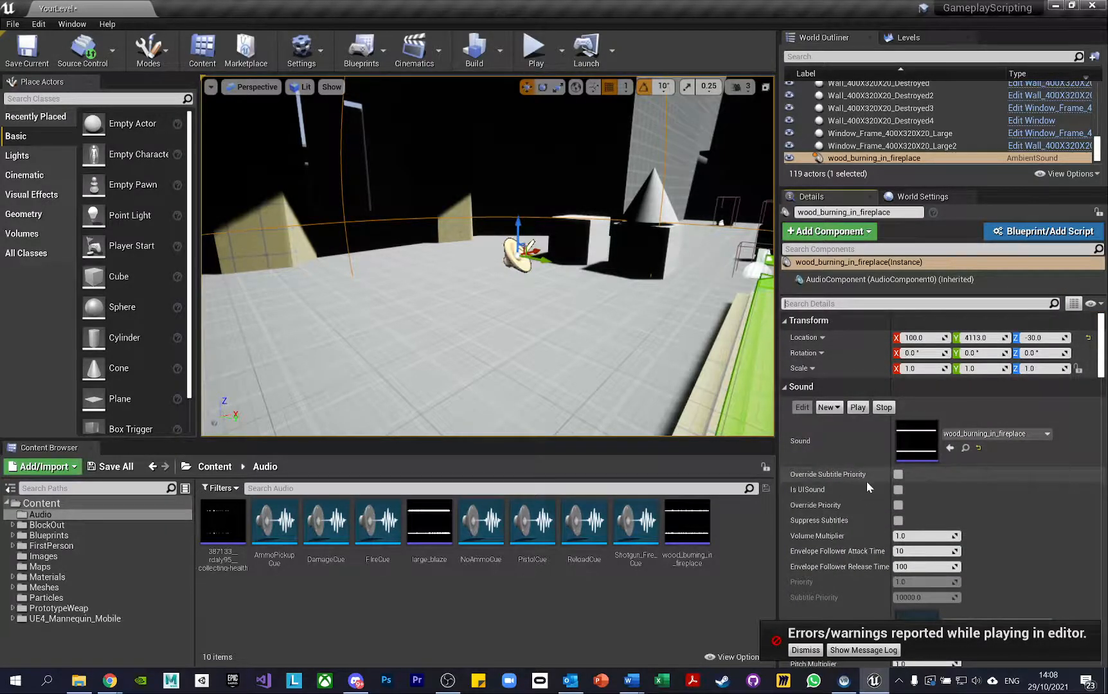
pyautogui.scroll(-2, 866, 482)
# Open the wood_burning_in_fireplace sound wave, dock its editor beside the level, enable Looping and save the asset
pyautogui.doubleClick(688, 534)
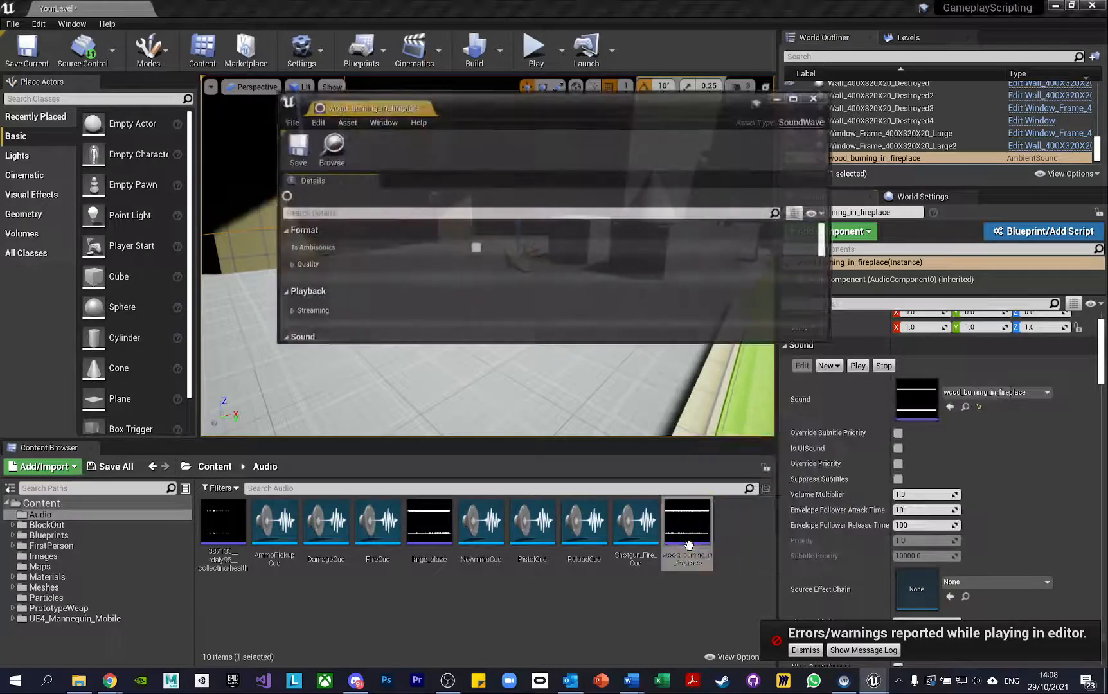
pyautogui.moveTo(376, 111); pyautogui.dragTo(218, 9)
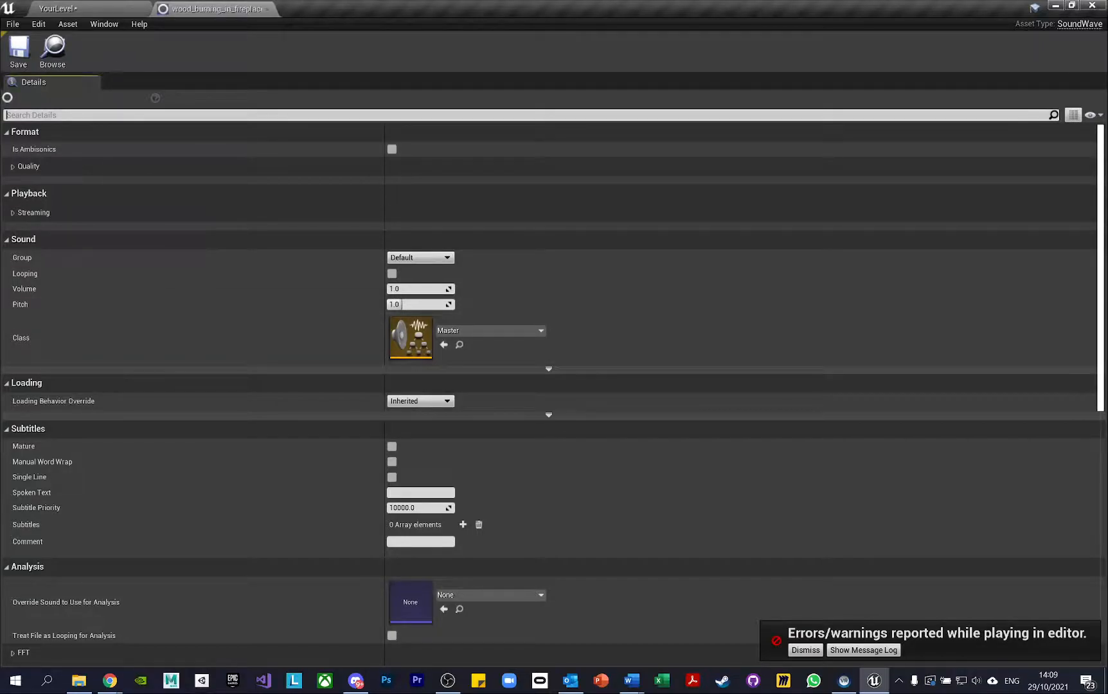
pyautogui.click(18, 115)
pyautogui.write('loop')
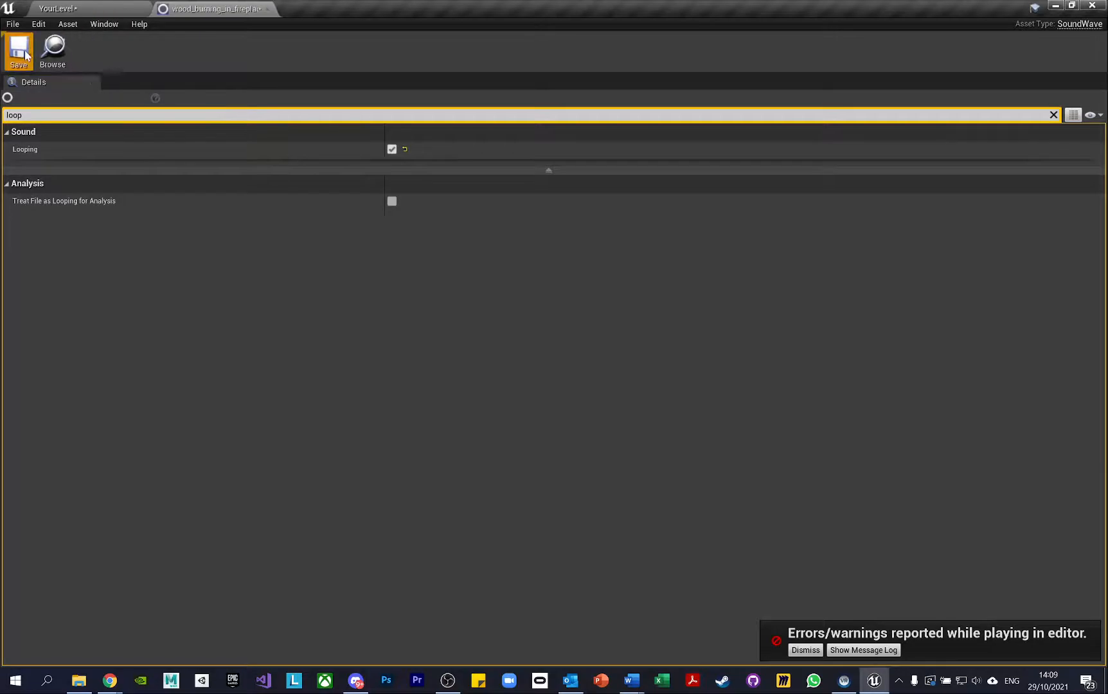
# Play YourLevel, walk around near and away from the fireplace sound to hear it loop, and end the session
pyautogui.click(88, 5)
pyautogui.click(535, 49)
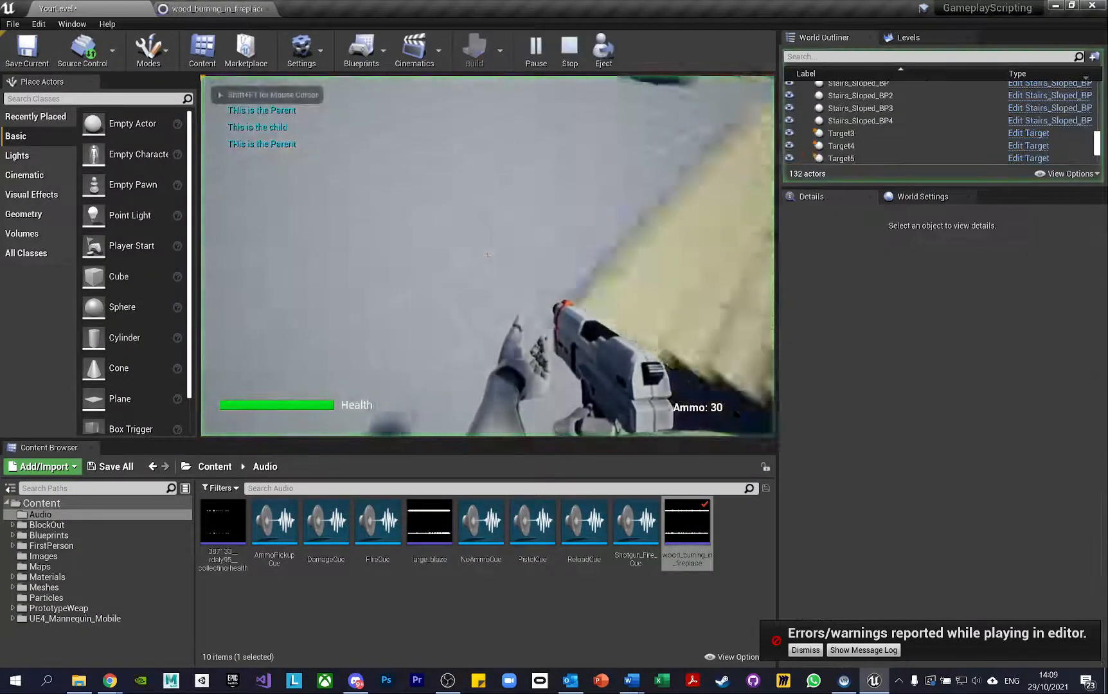
pyautogui.press('w')
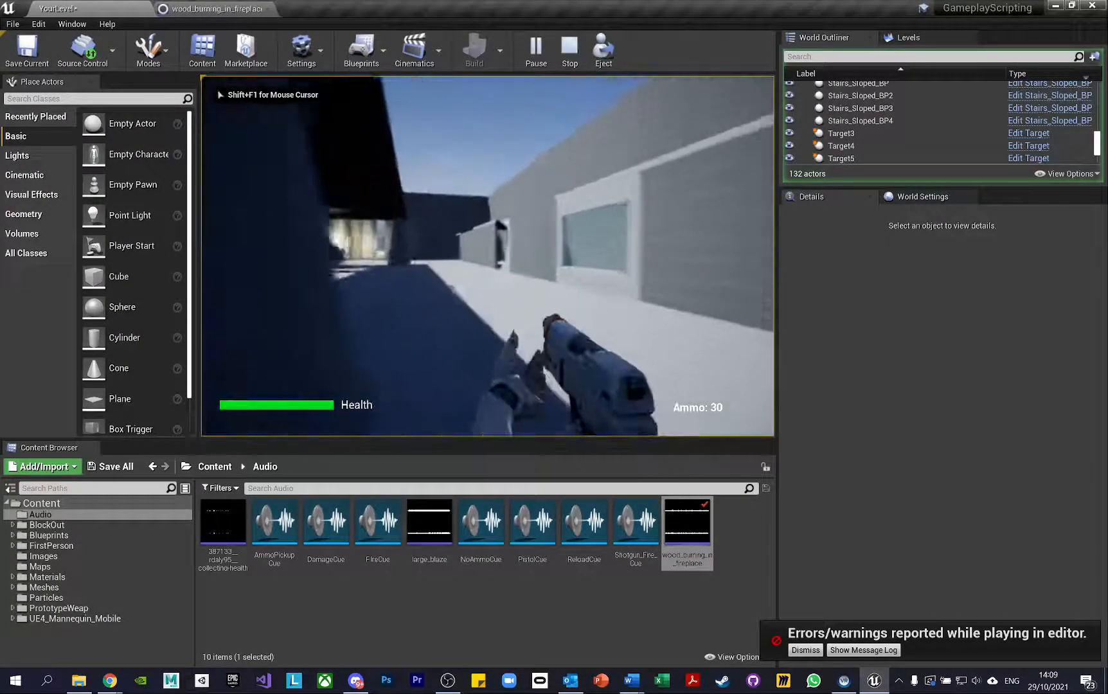
pyautogui.press('w')
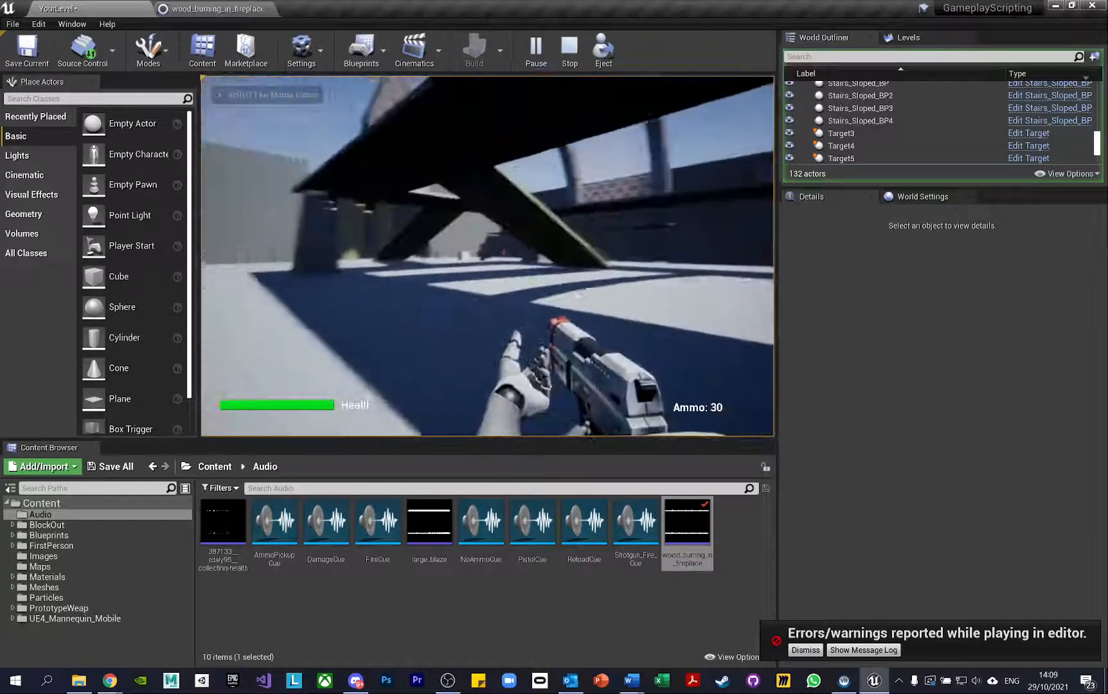
pyautogui.press('w')
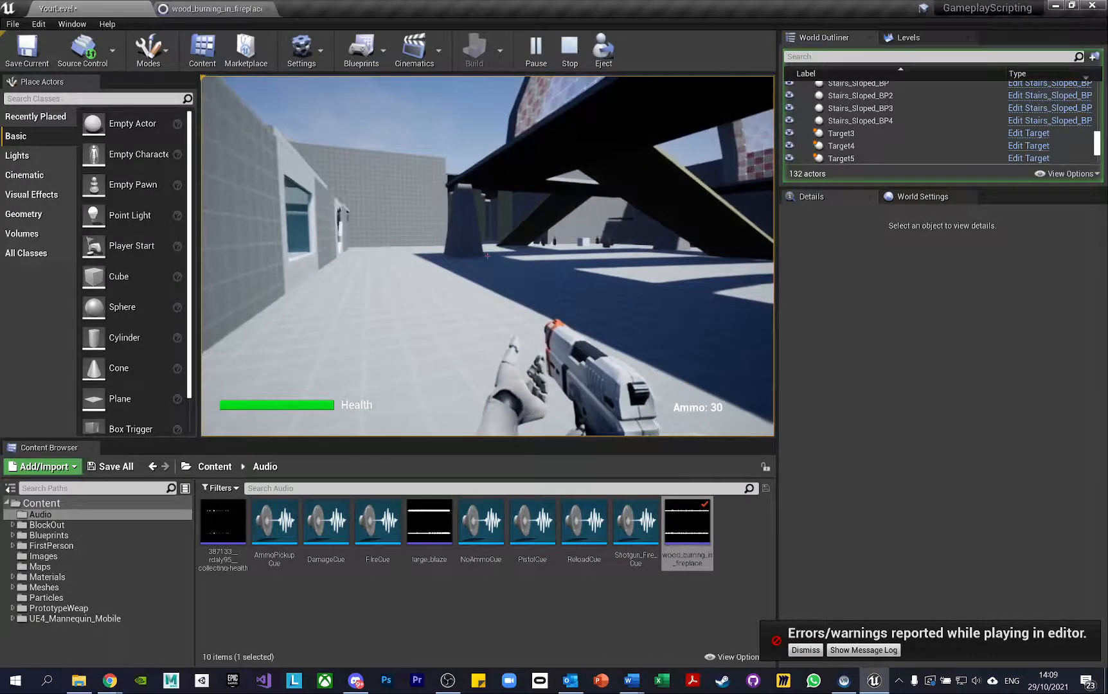
pyautogui.press('w')
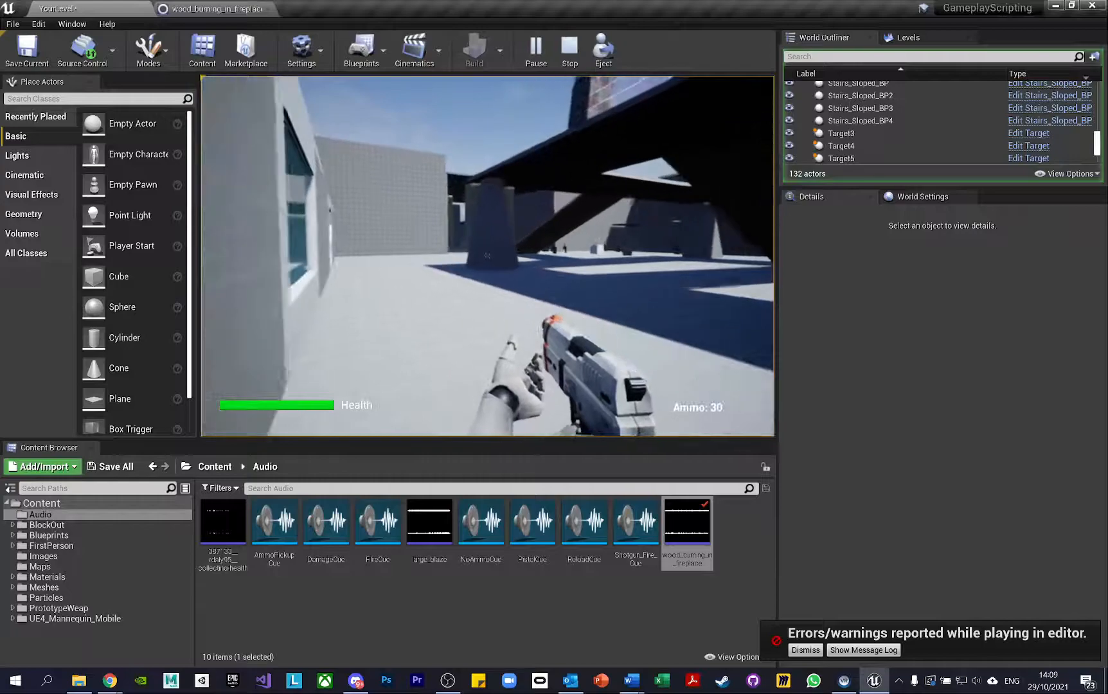
pyautogui.press('w')
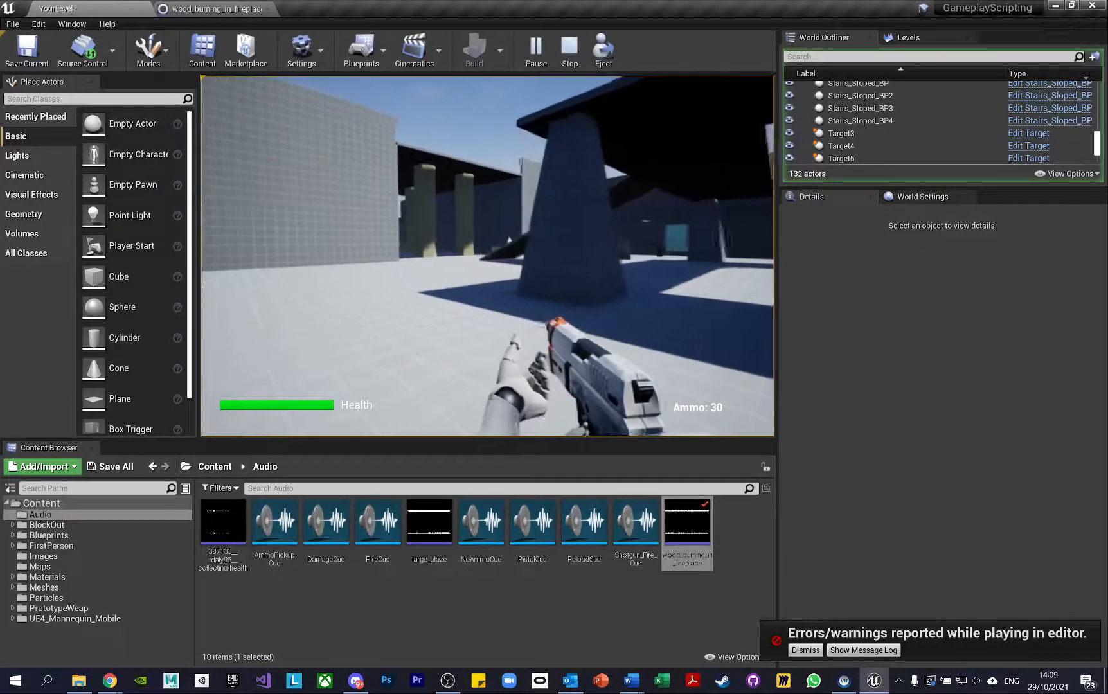
pyautogui.press('w')
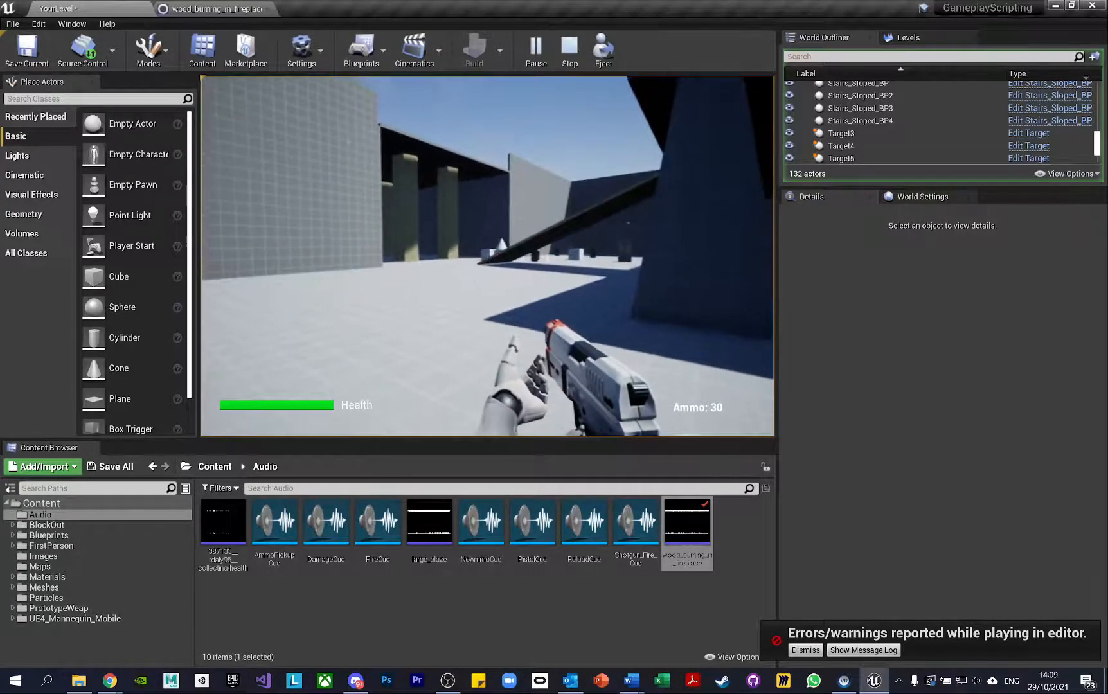
pyautogui.press('Escape')
# Set the placed wood_burning_in_fireplace sound's volume attenuation falloff distance to 1500
pyautogui.moveTo(770, 415)
pyautogui.keyDown('alt'); pyautogui.mouseDown()
pyautogui.moveTo(714, 360)
pyautogui.moveTo(770, 415)
pyautogui.mouseUp(); pyautogui.keyUp('alt')
pyautogui.scroll(-5, 894, 484)
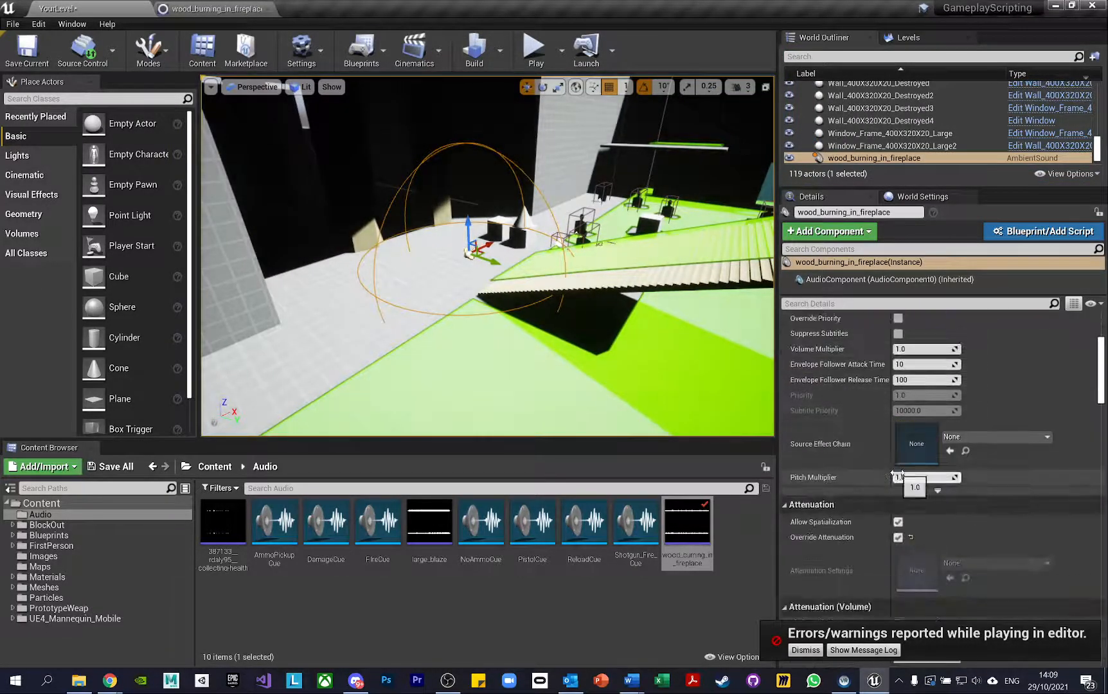
pyautogui.scroll(-2, 898, 471)
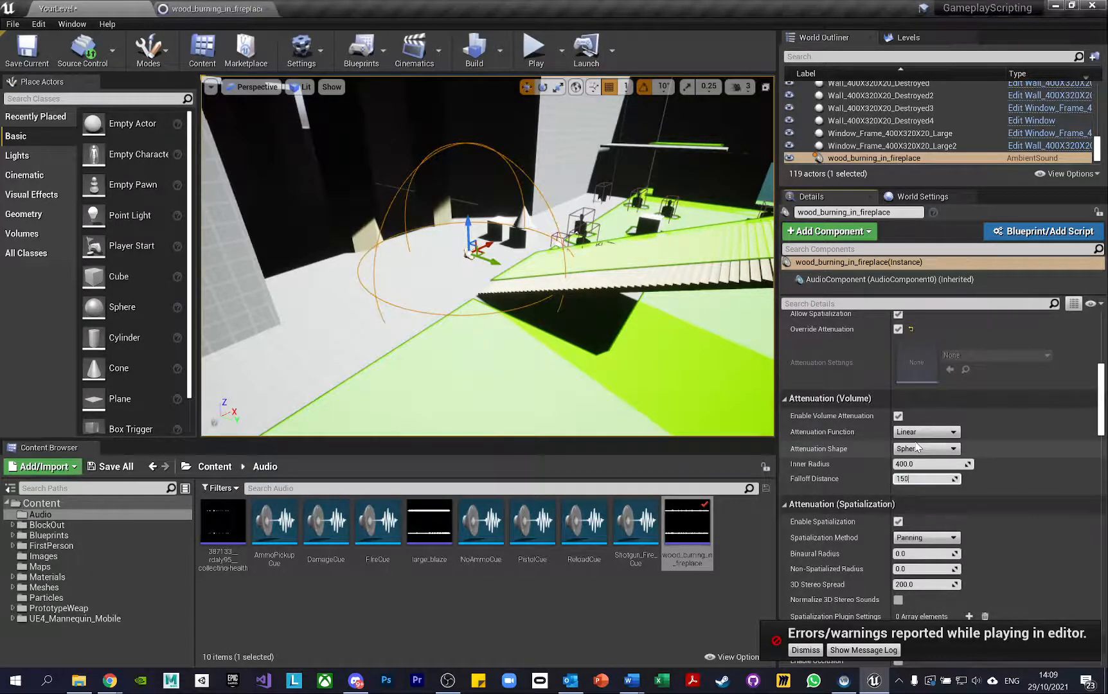
pyautogui.moveTo(566, 270); pyautogui.dragTo(730, 273, button='right')
# Play the level again, walk towards the fireplace sound to hear the shortened falloff, and end the session
pyautogui.click(532, 54)
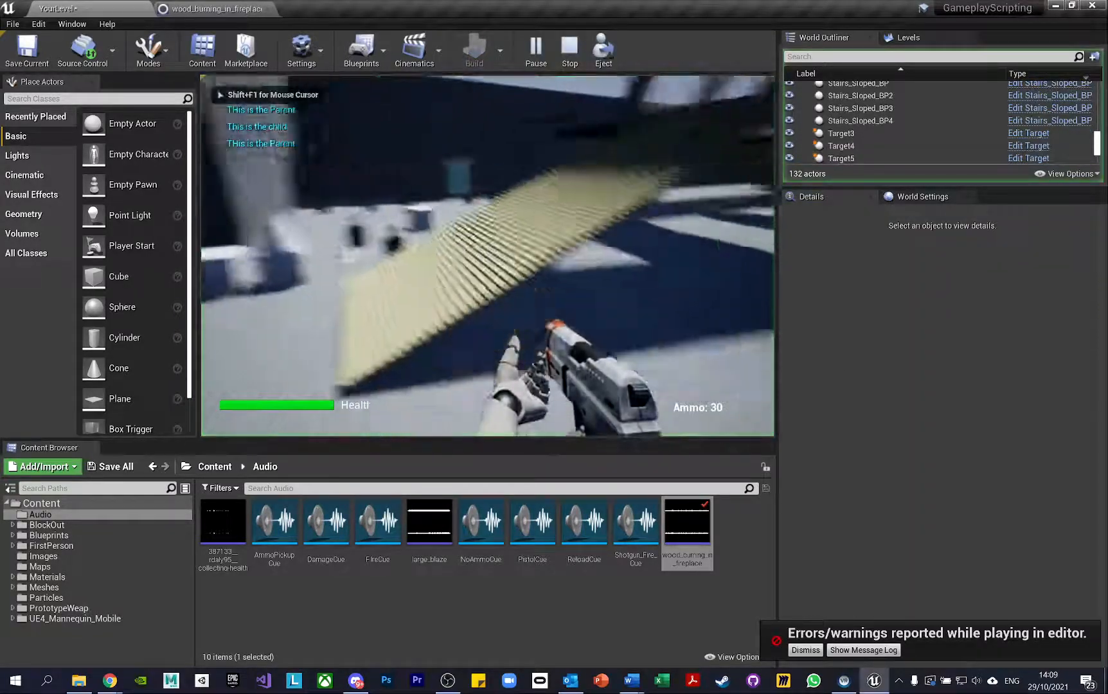
pyautogui.press('w')
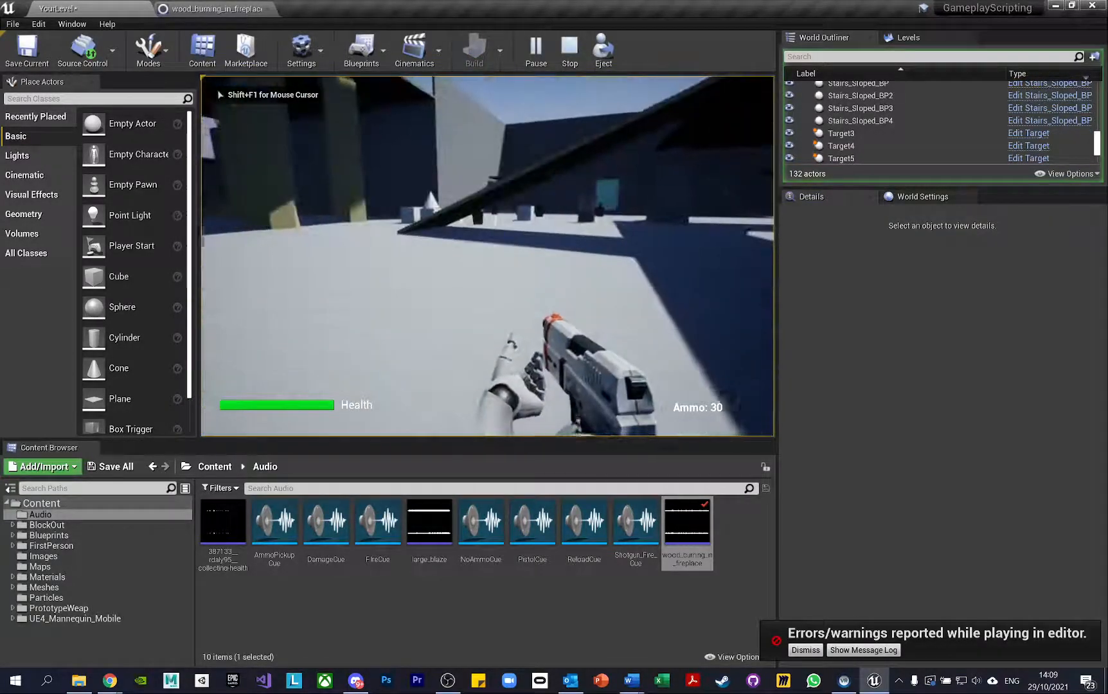
pyautogui.press('w')
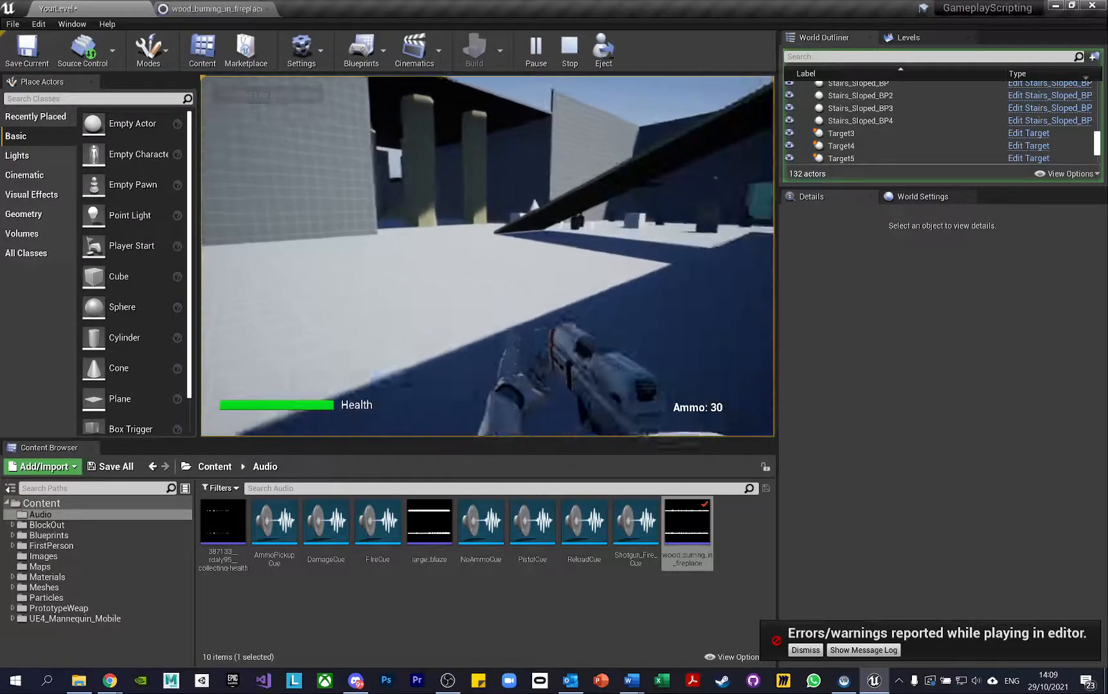
pyautogui.press('w')
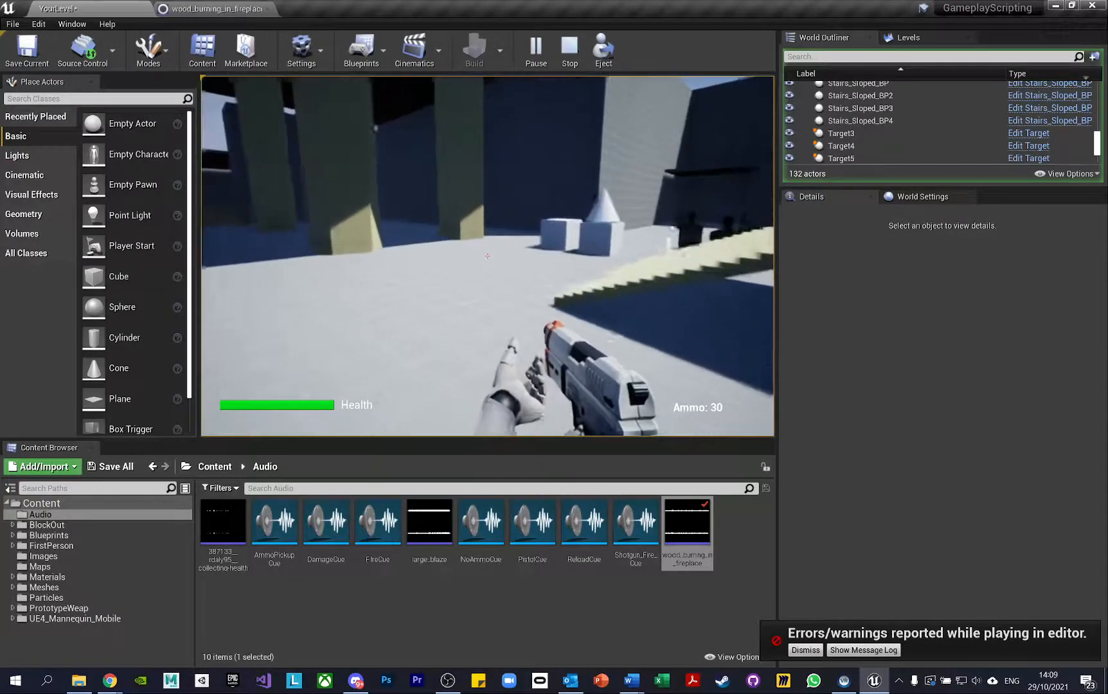
pyautogui.press('w')
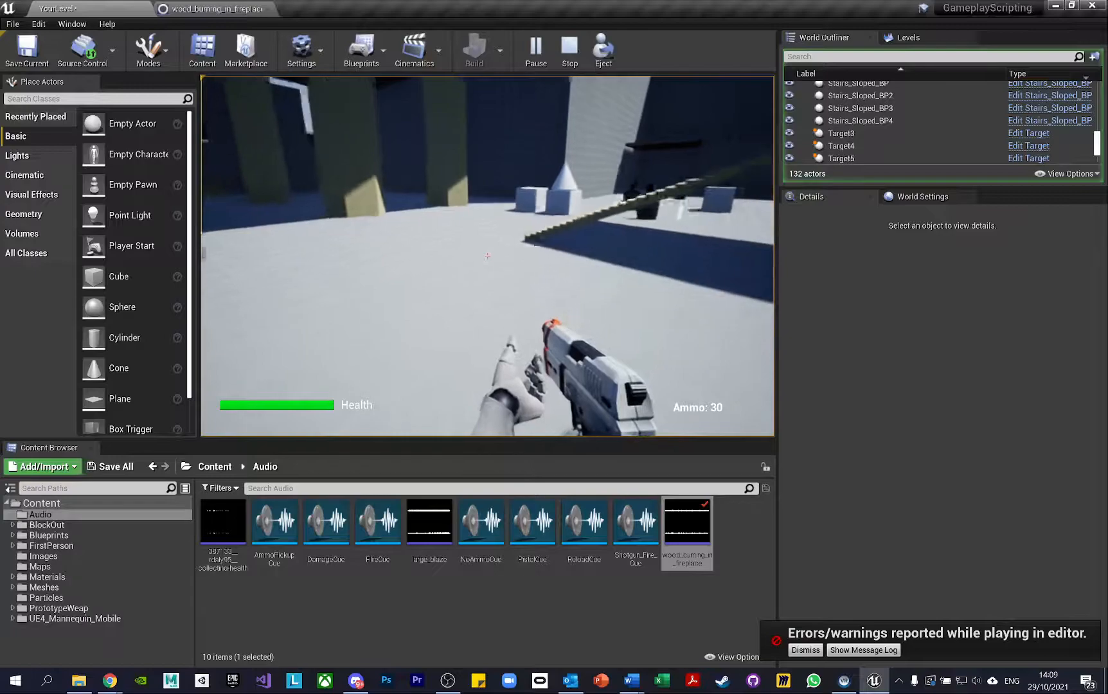
pyautogui.press('Escape')
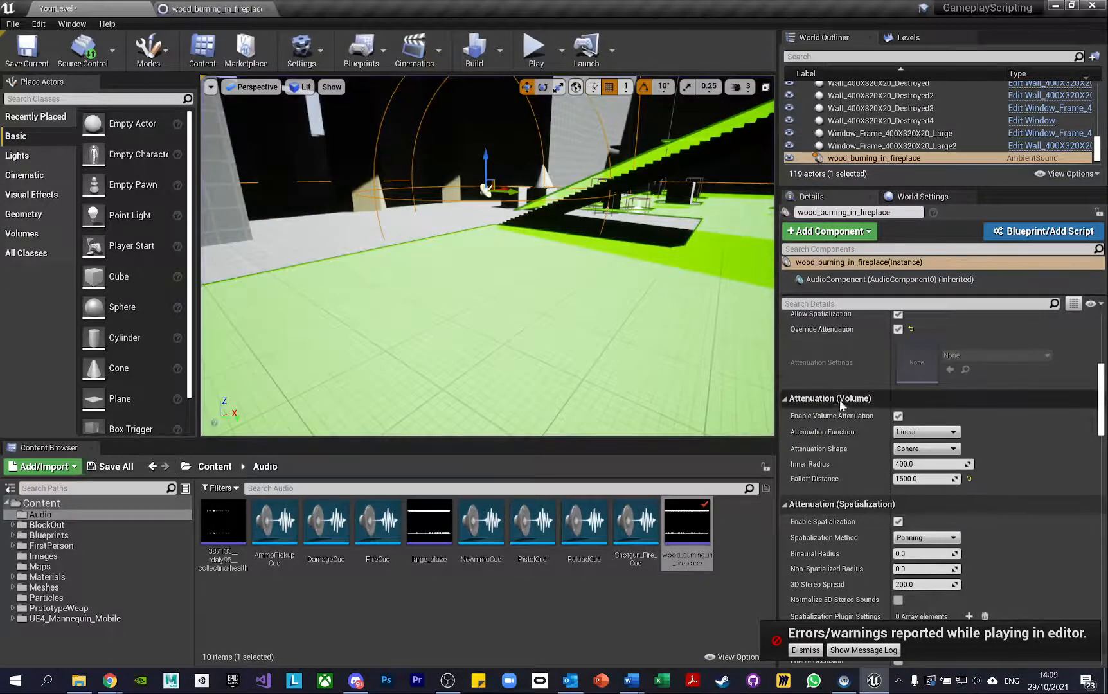
# Review the fireplace sound's attenuation settings and range in the level, and delete the wood_burning_in_fireplace actor
pyautogui.scroll(3, 878, 477)
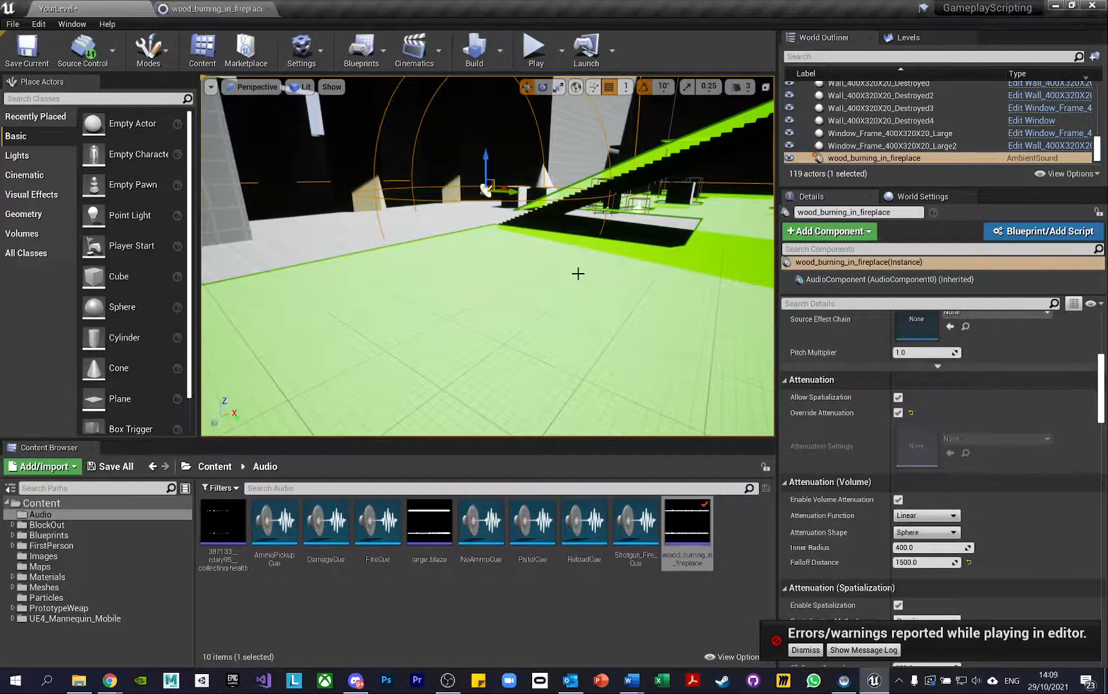
pyautogui.moveTo(567, 265); pyautogui.dragTo(489, 295, button='right')
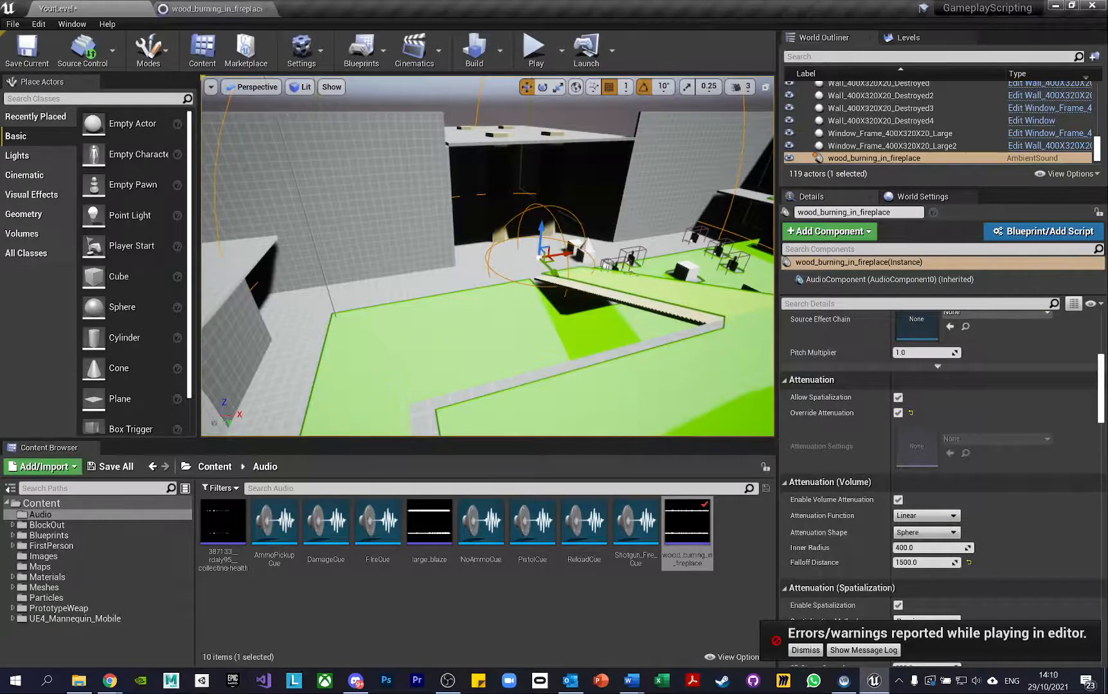
pyautogui.moveTo(489, 295); pyautogui.dragTo(602, 237, button='right')
pyautogui.press('Delete')
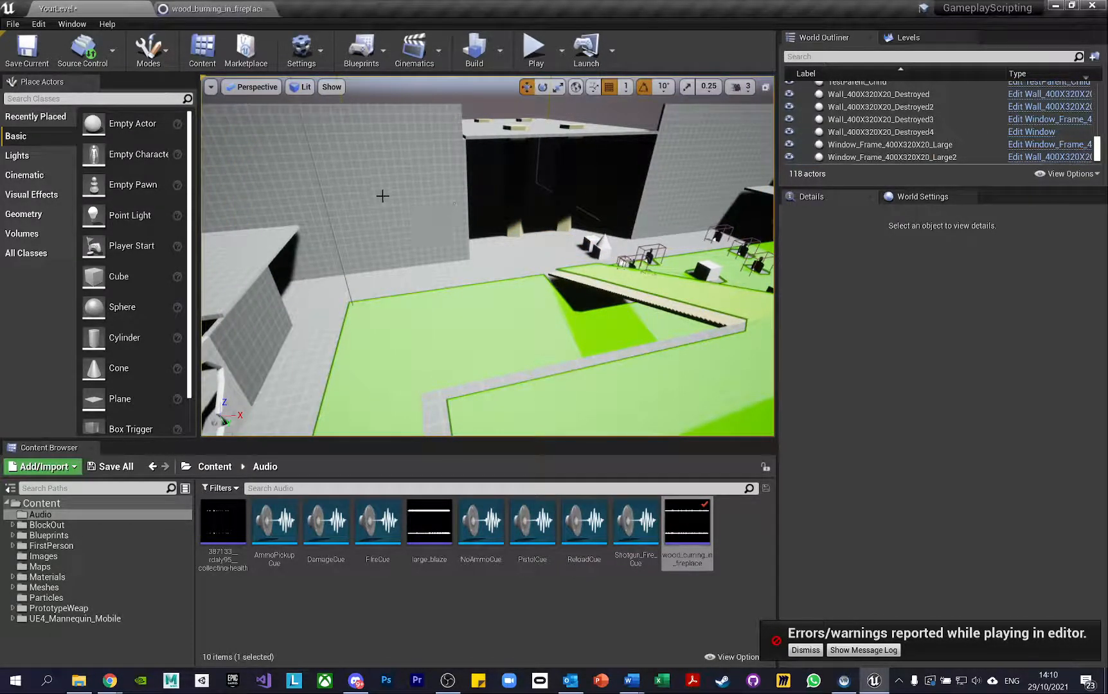
pyautogui.click(78, 545)
pyautogui.doubleClick(324, 520)
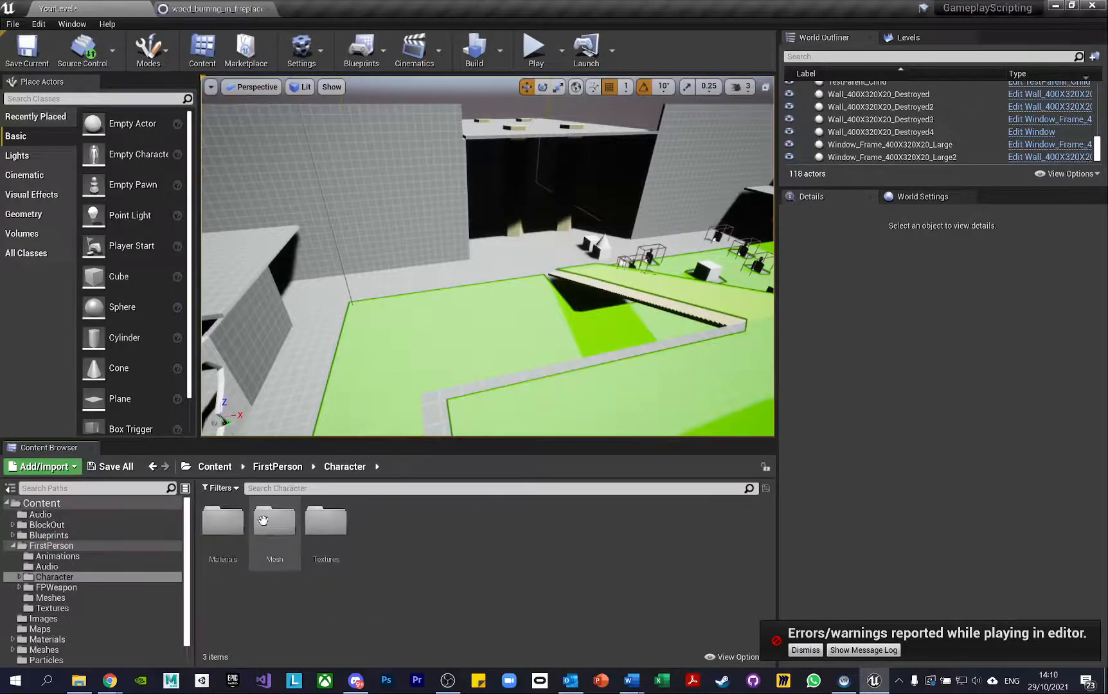
pyautogui.click(206, 534)
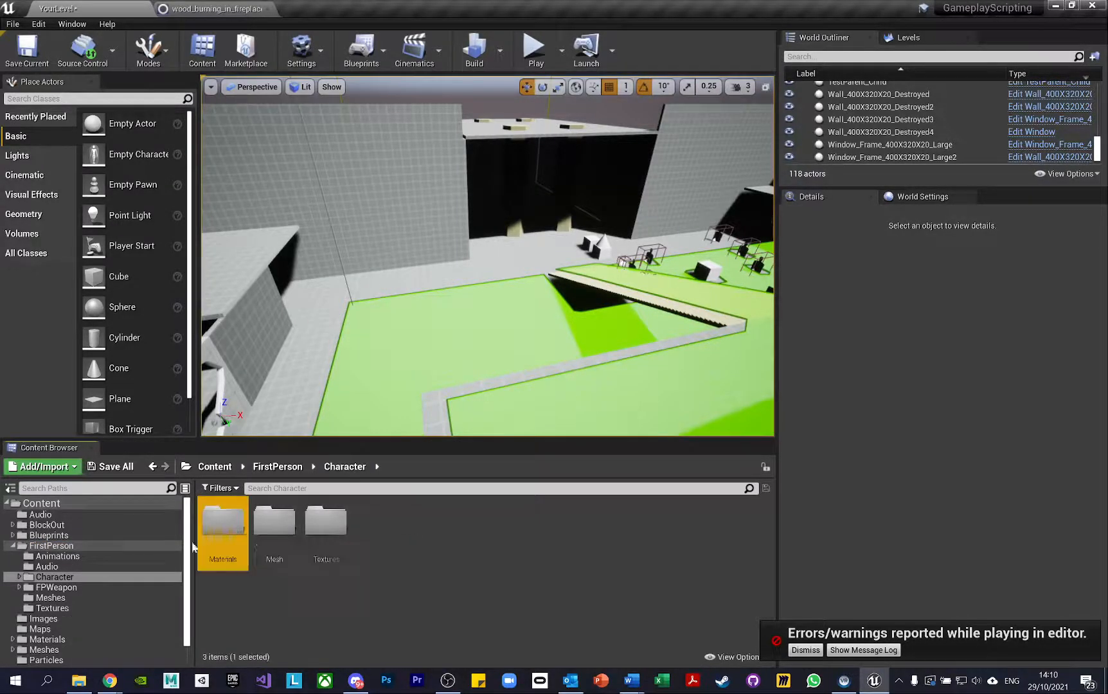
pyautogui.click(15, 546)
# Open the FirstPersonCharacter blueprint from the Blueprints/Character folder
pyautogui.click(45, 535)
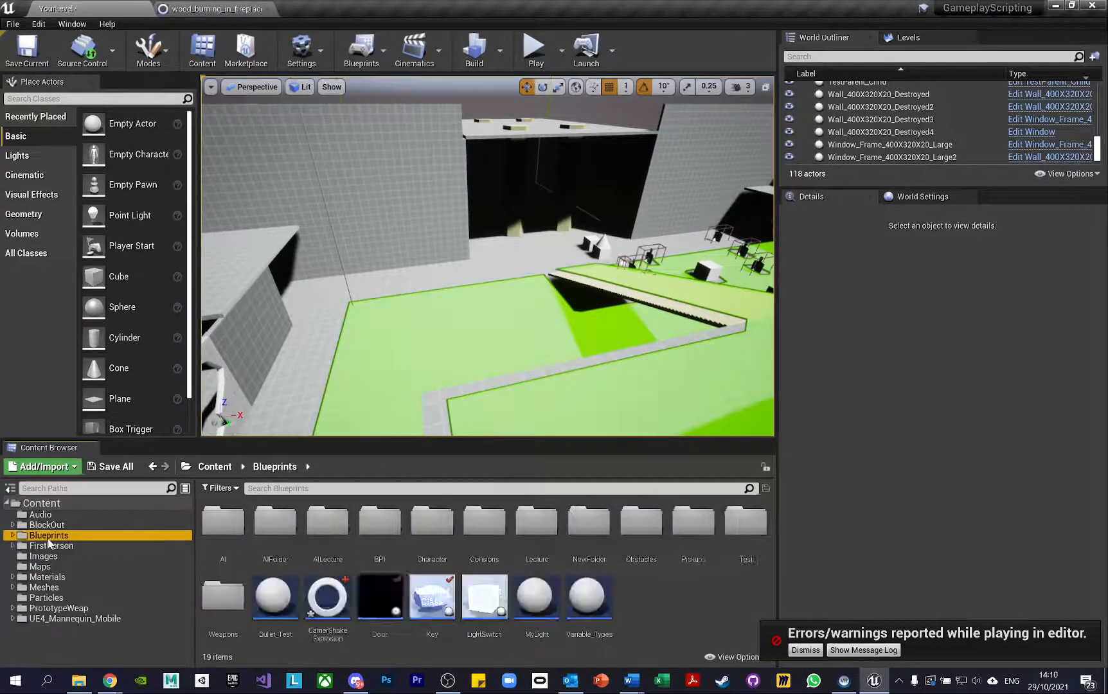
pyautogui.doubleClick(432, 520)
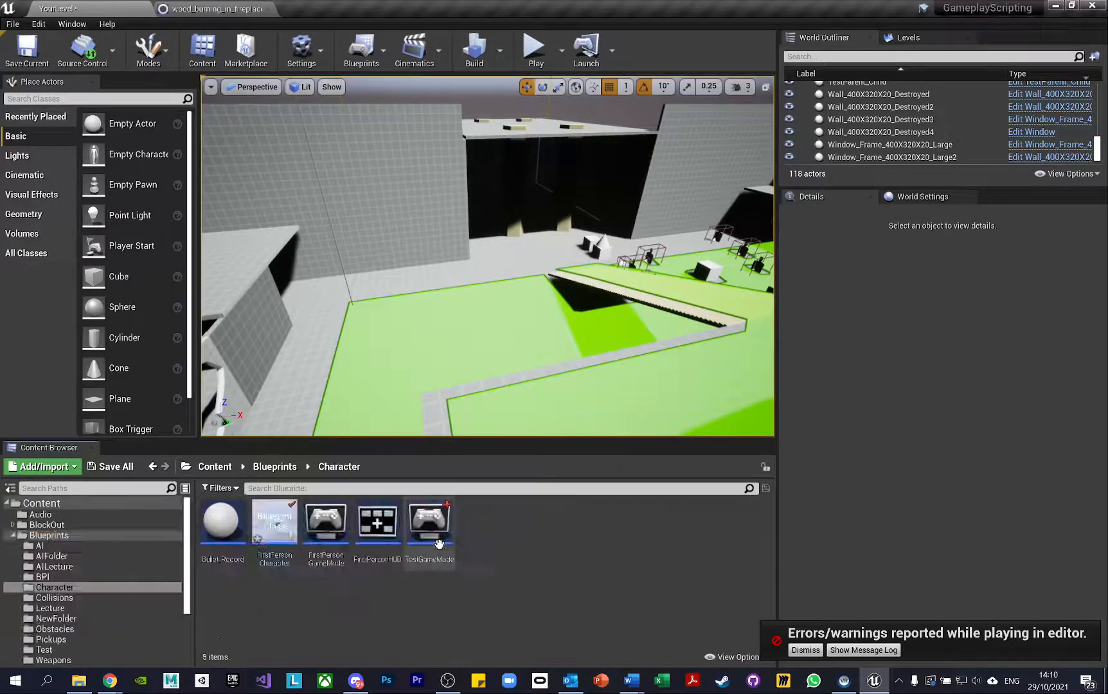
pyautogui.doubleClick(277, 535)
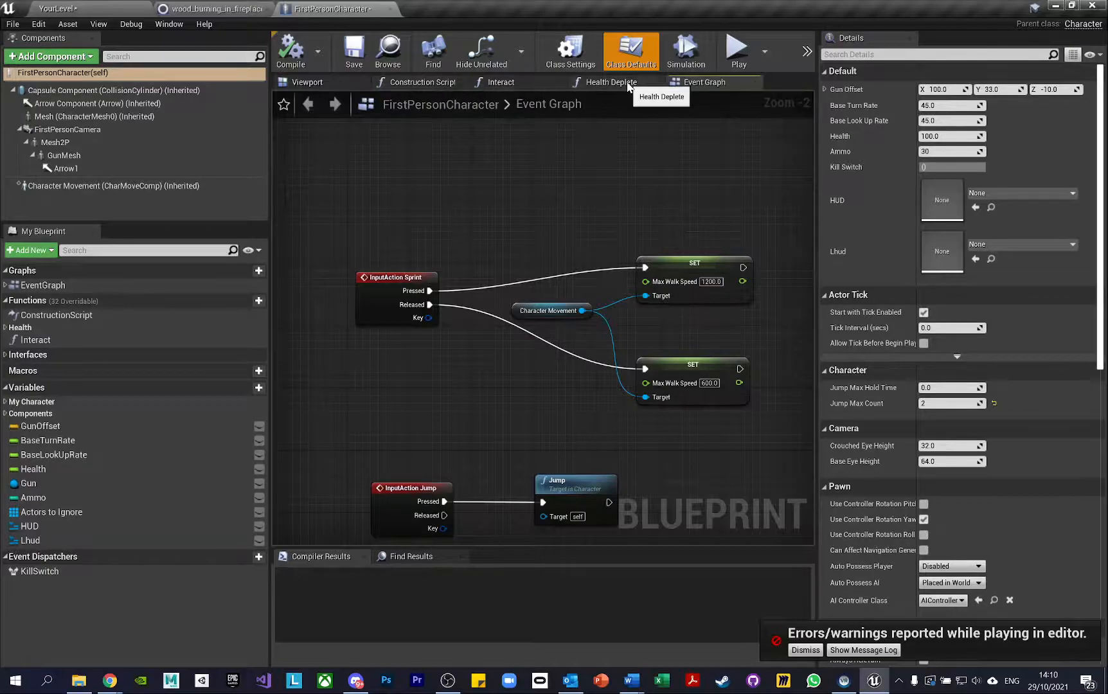
# In the Event Graph, detach Health Deplete from the E key event, move it aside and place an Interact function call there
pyautogui.scroll(-4, 507, 358)
pyautogui.scroll(4, 507, 347)
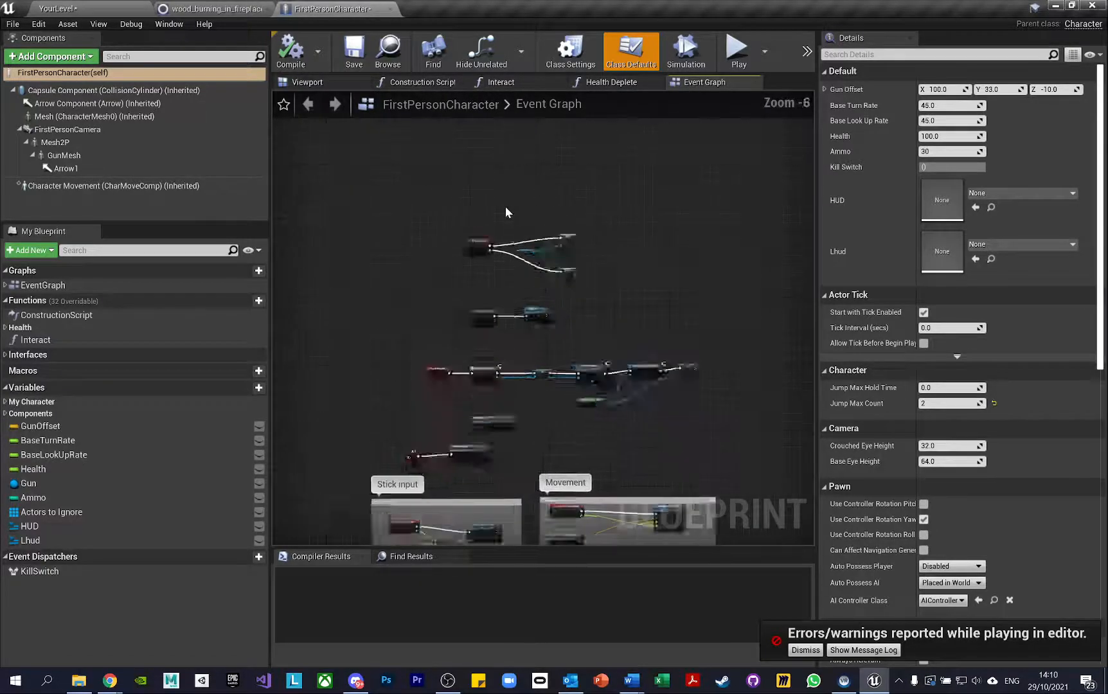
pyautogui.moveTo(500, 335); pyautogui.dragTo(536, 157, button='right')
pyautogui.moveTo(500, 360); pyautogui.dragTo(568, 166, button='right')
pyautogui.moveTo(475, 379); pyautogui.dragTo(557, 180, button='right')
pyautogui.moveTo(505, 402)
pyautogui.mouseDown(button='right')
pyautogui.moveTo(473, 340)
pyautogui.moveTo(517, 296)
pyautogui.mouseUp(button='right')
pyautogui.click(546, 272)
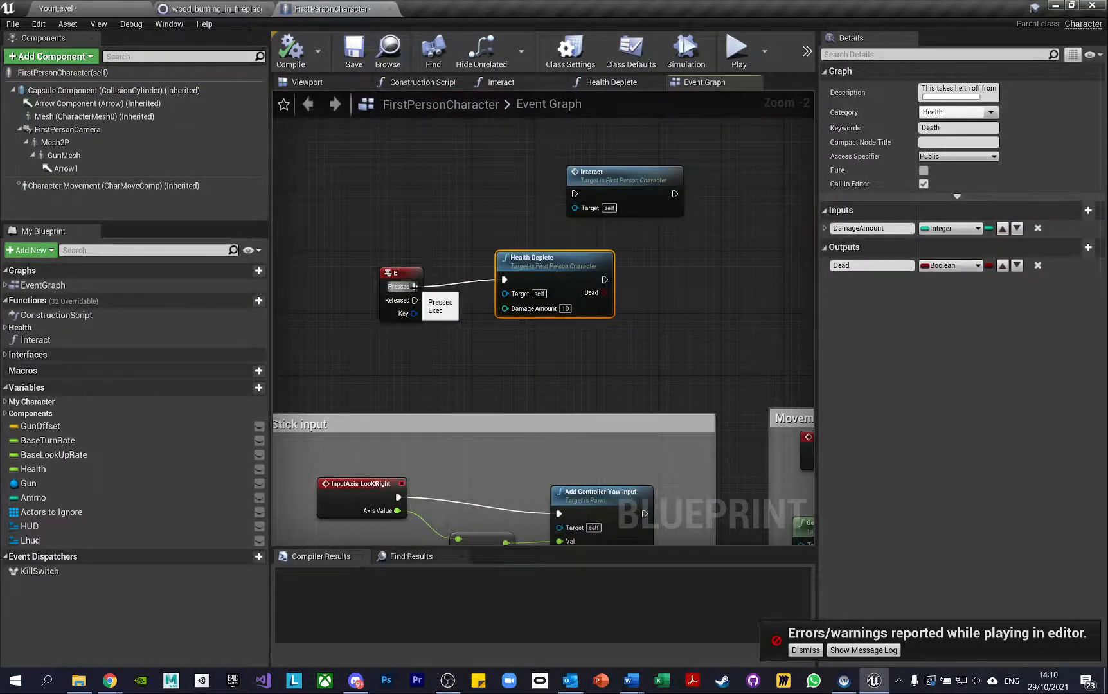
pyautogui.moveTo(547, 270); pyautogui.dragTo(742, 262)
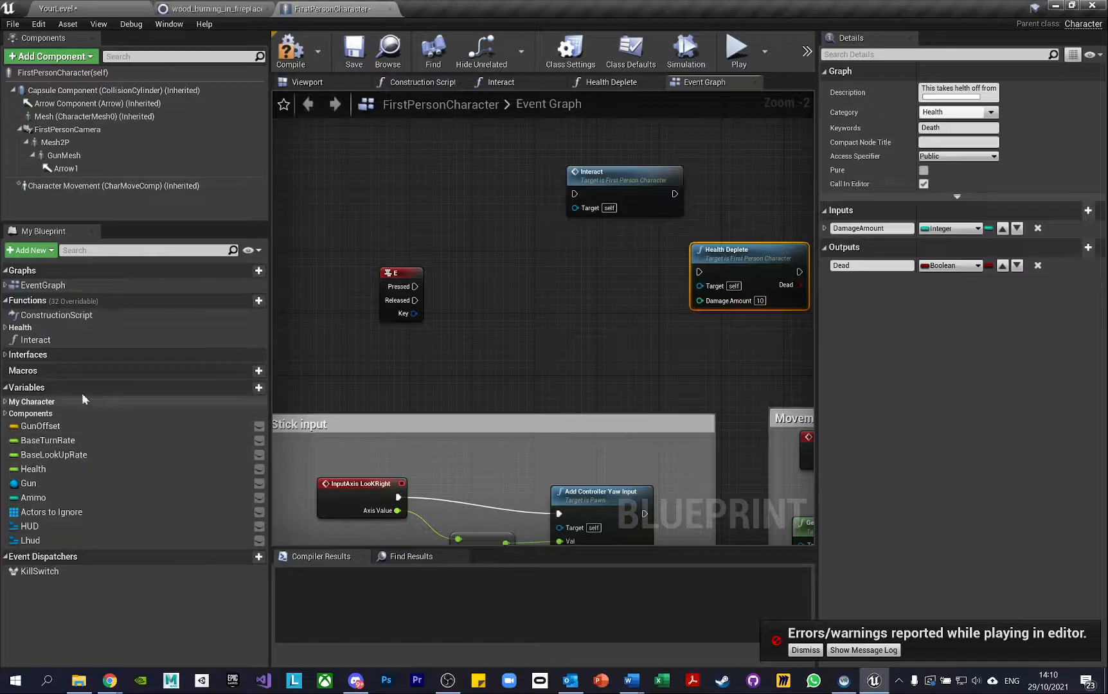
pyautogui.moveTo(35, 339); pyautogui.dragTo(514, 275)
# Open the Interact function, disconnect Cast To Interact from the trace node's execution output and move the cast out of the way
pyautogui.click(502, 82)
pyautogui.moveTo(646, 218); pyautogui.dragTo(505, 249, button='right')
pyautogui.scroll(3, 512, 230)
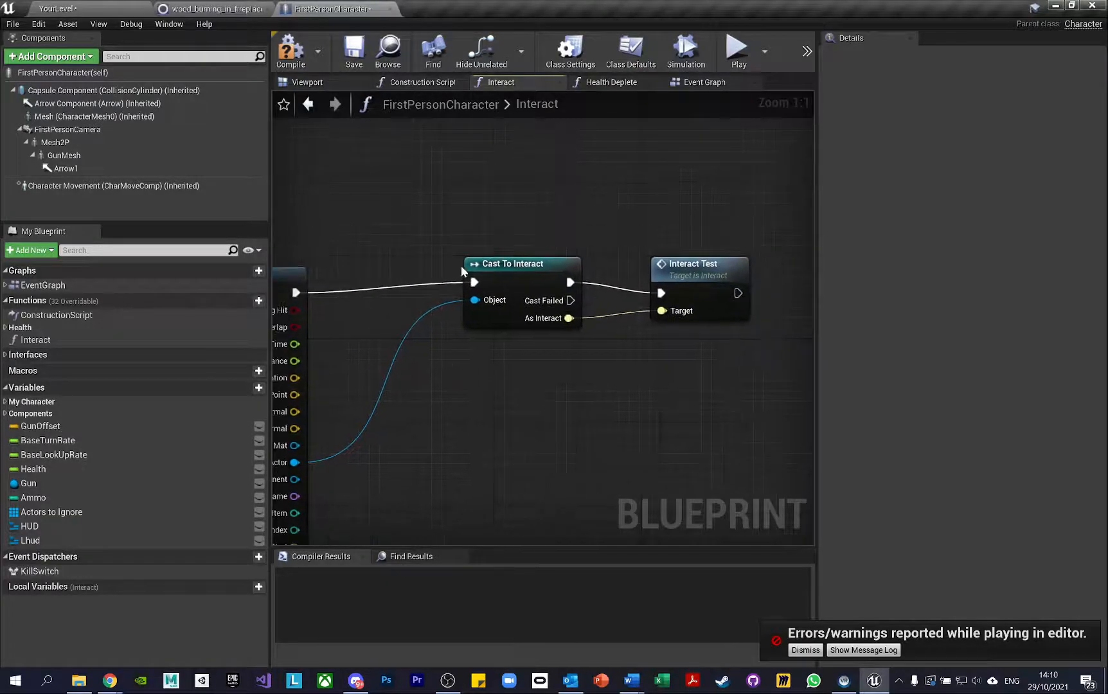
pyautogui.moveTo(419, 241); pyautogui.dragTo(536, 230, button='right')
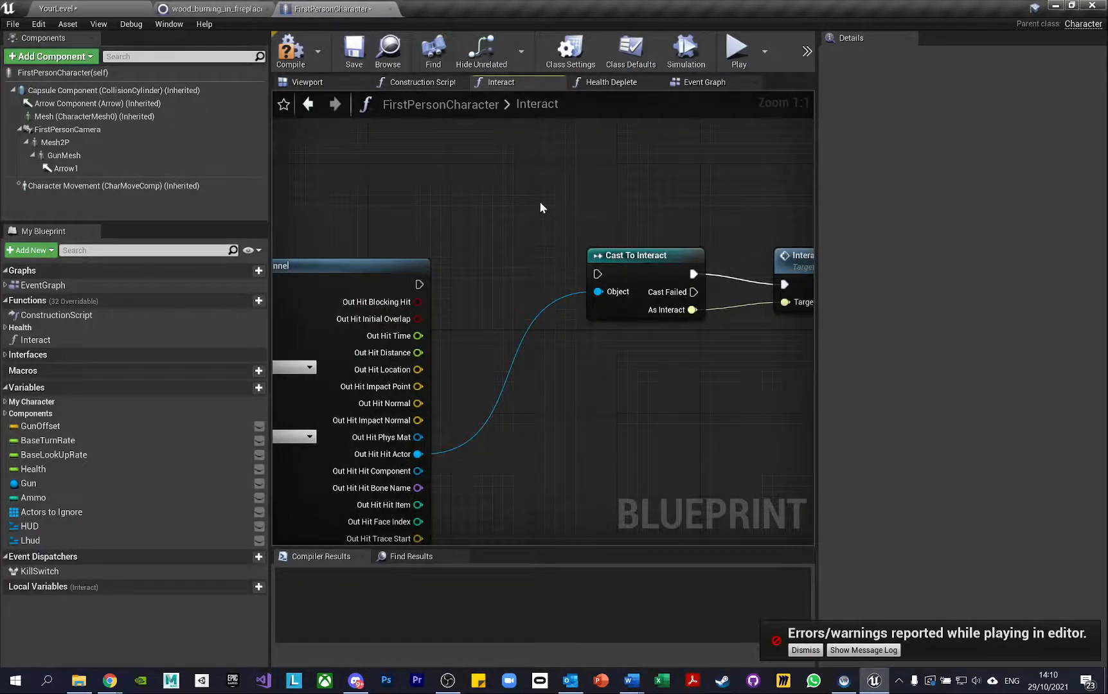
pyautogui.moveTo(540, 208); pyautogui.dragTo(808, 349)
pyautogui.moveTo(556, 259); pyautogui.dragTo(638, 446)
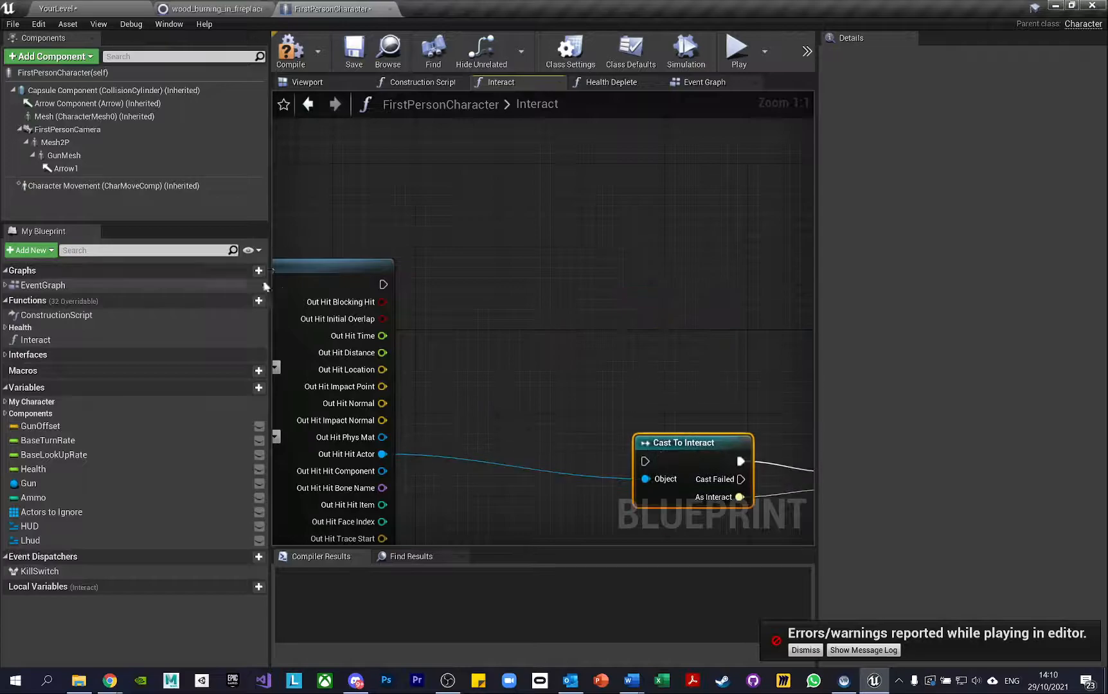
# Add a Branch after the trace node and use Out Hit Blocking Hit as its condition
pyautogui.moveTo(383, 284); pyautogui.dragTo(465, 281)
pyautogui.write('bran')
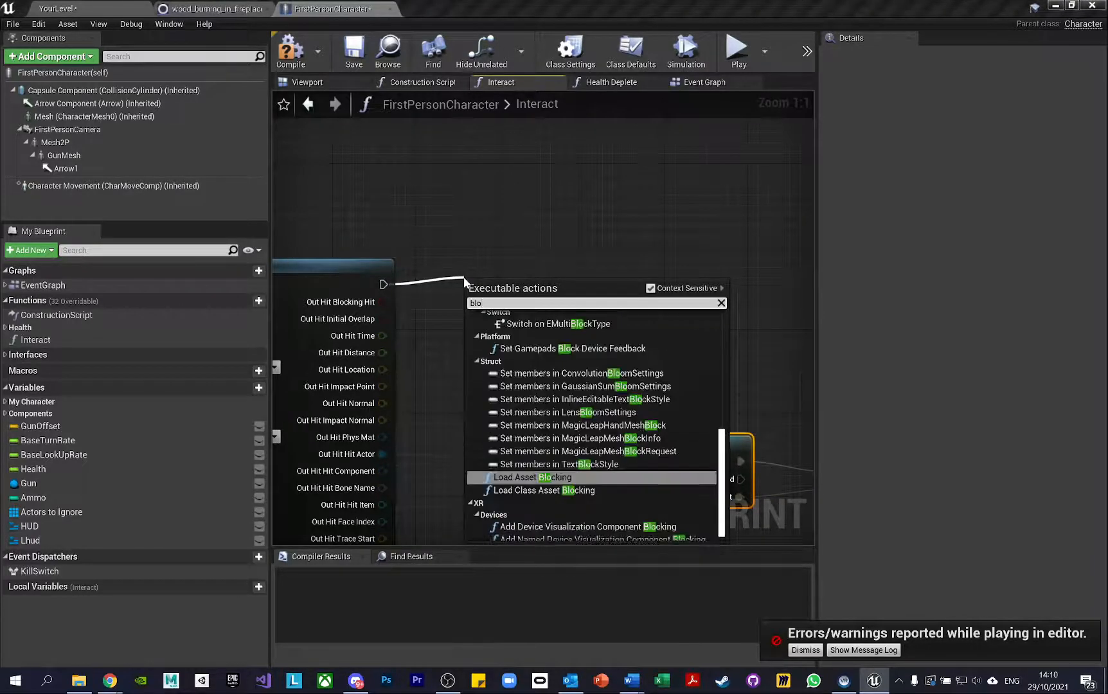
pyautogui.write('hc')
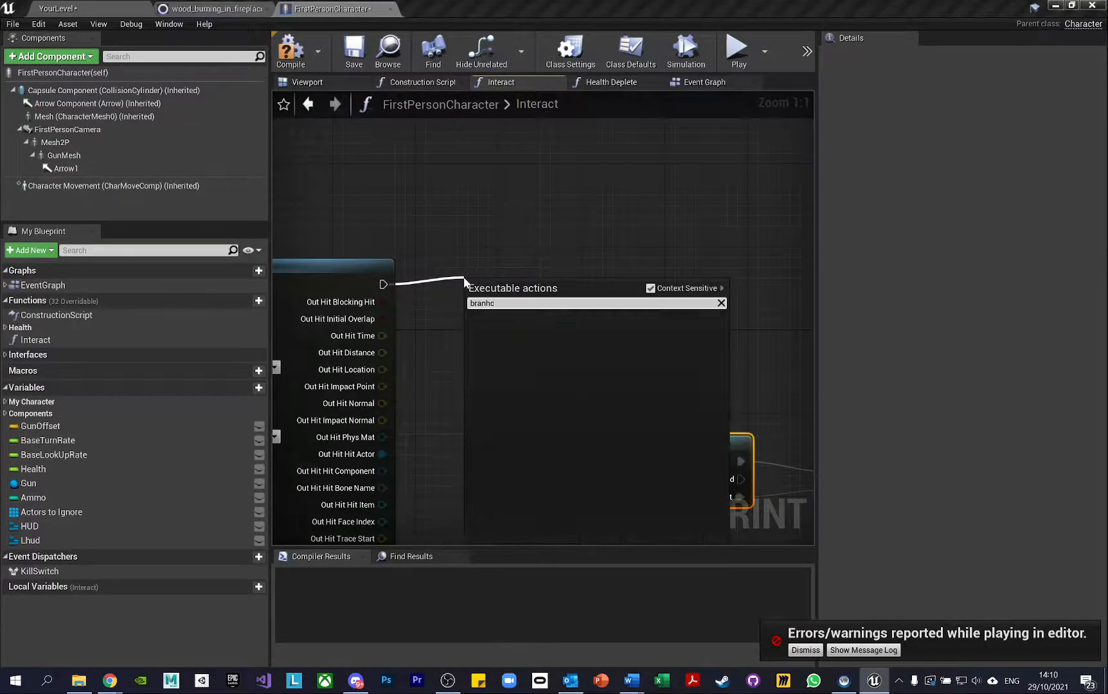
pyautogui.press('BackSpace')
pyautogui.write('ch')
pyautogui.press('Return')
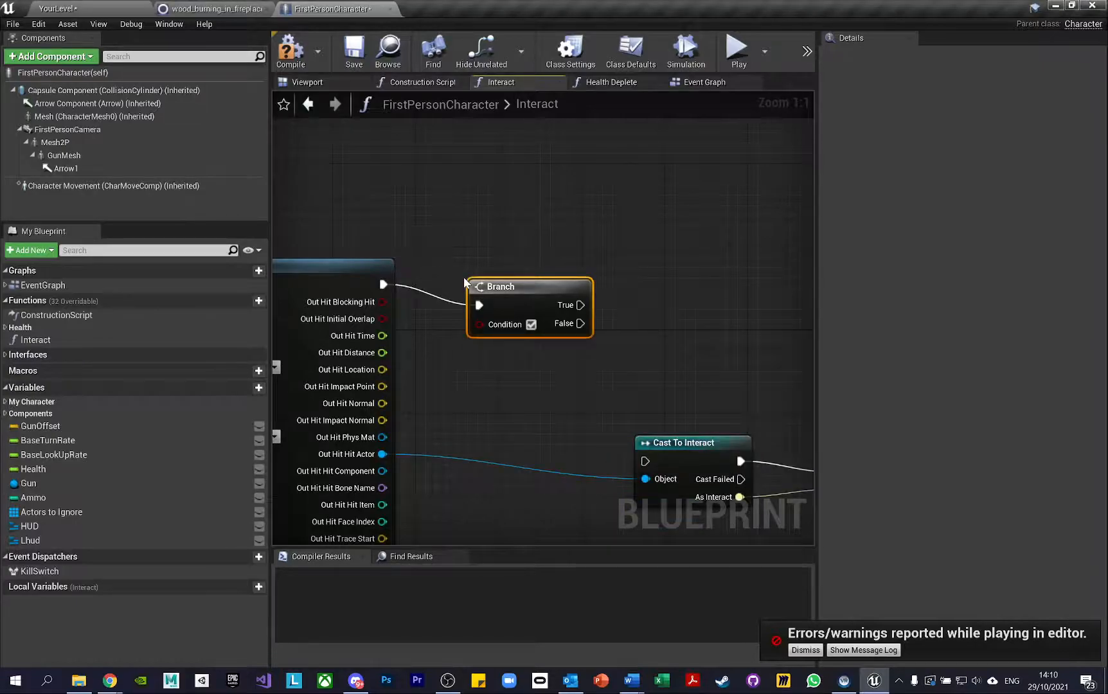
pyautogui.moveTo(508, 296); pyautogui.dragTo(549, 275)
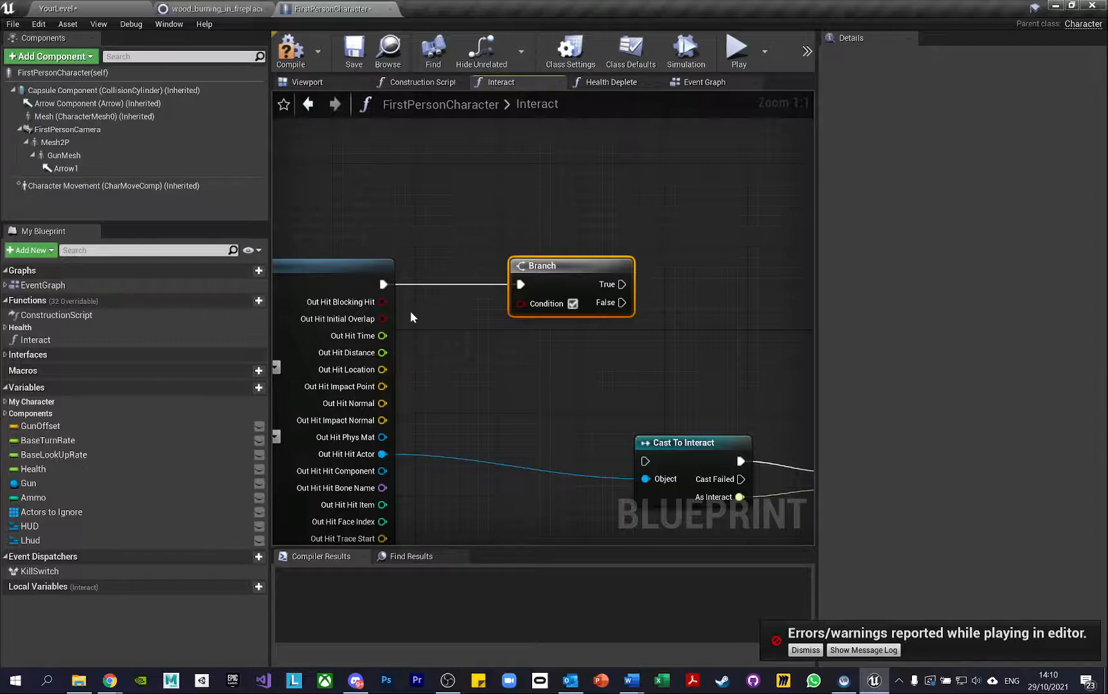
pyautogui.moveTo(382, 302); pyautogui.dragTo(523, 301)
# Add a Spawn Sound at Location node to the Branch's True output in the Interact function
pyautogui.moveTo(512, 353); pyautogui.dragTo(485, 344, button='right')
pyautogui.moveTo(579, 272); pyautogui.dragTo(661, 265)
pyautogui.write('spa')
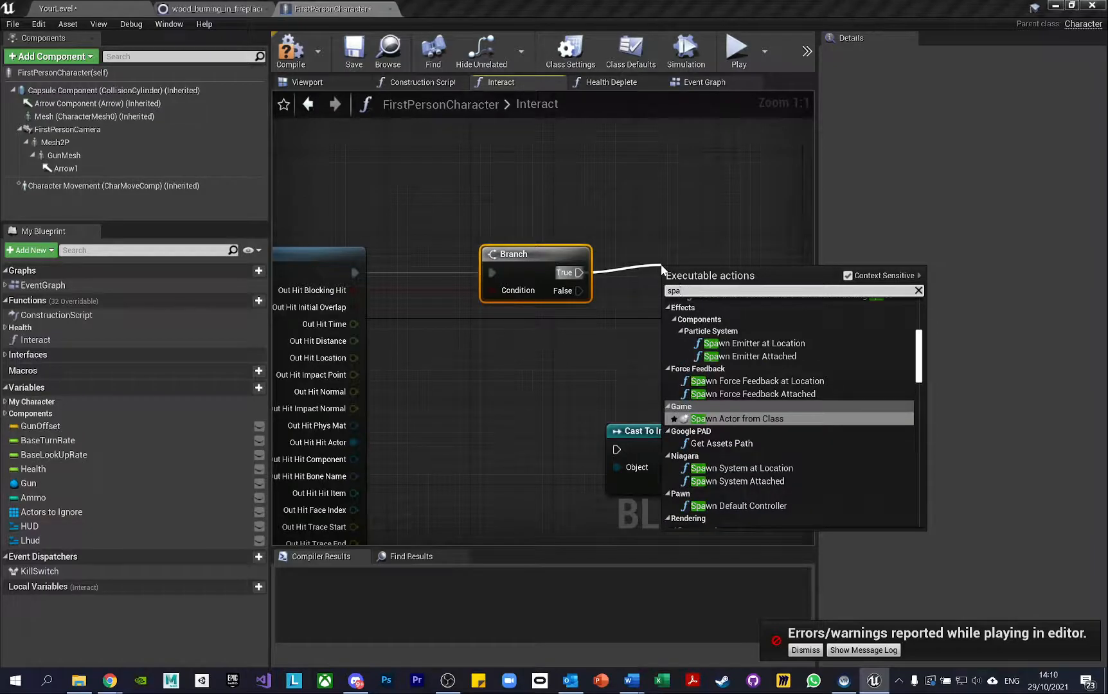
pyautogui.write('wn soun')
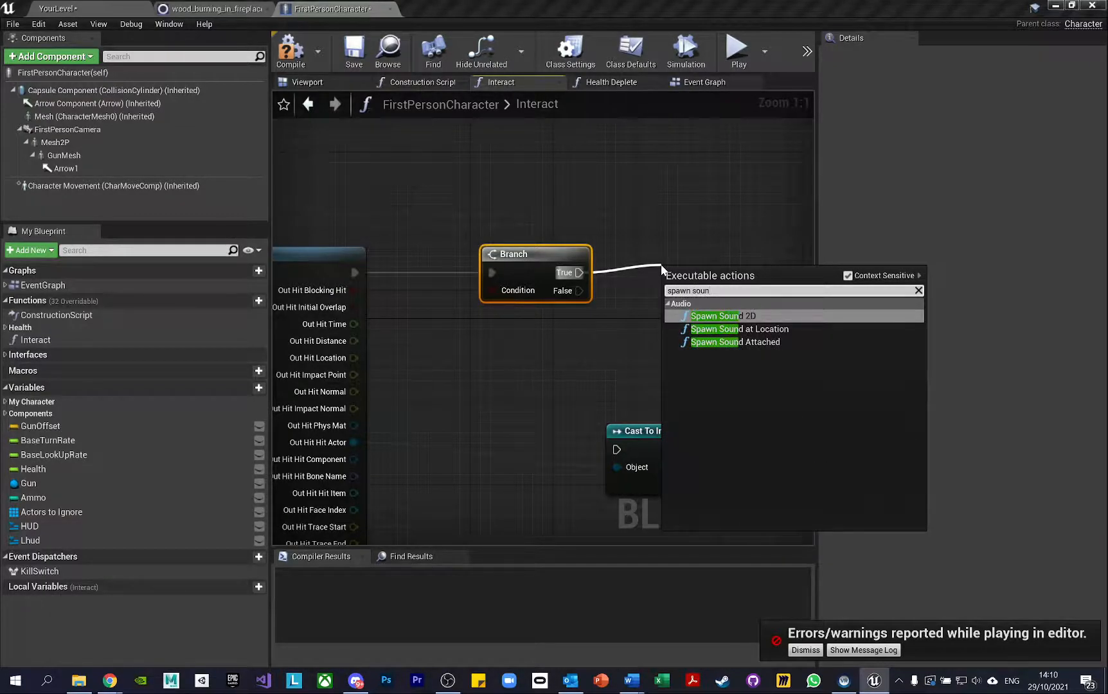
pyautogui.click(739, 329)
pyautogui.moveTo(559, 377); pyautogui.dragTo(525, 332, button='right')
pyautogui.click(692, 245)
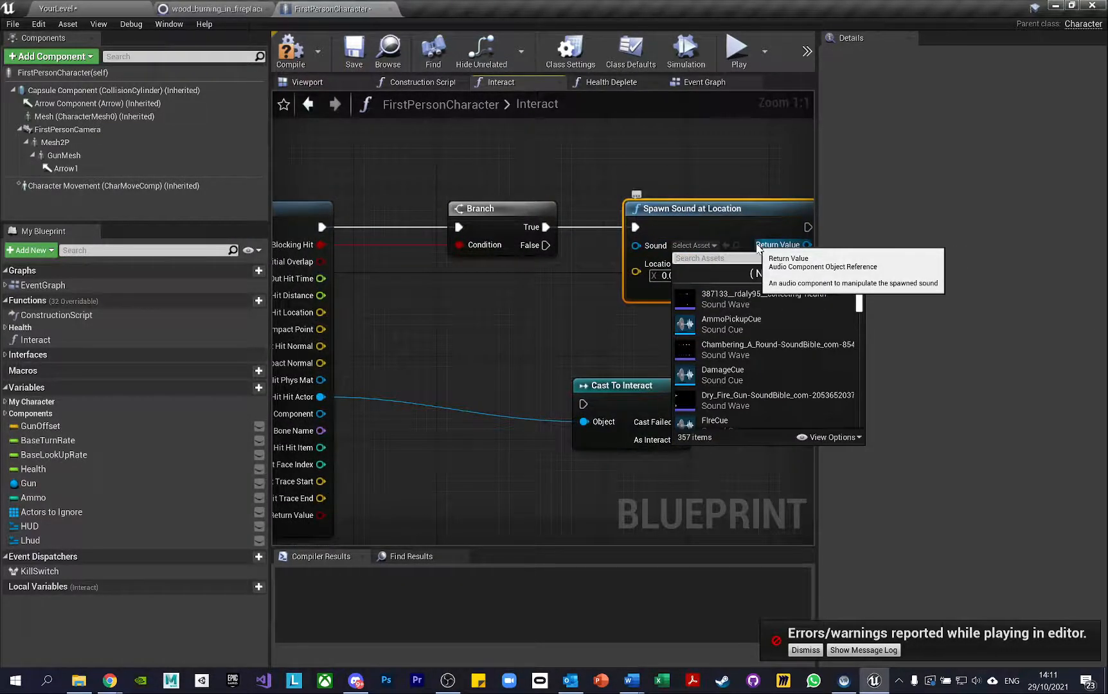
pyautogui.write('fire')
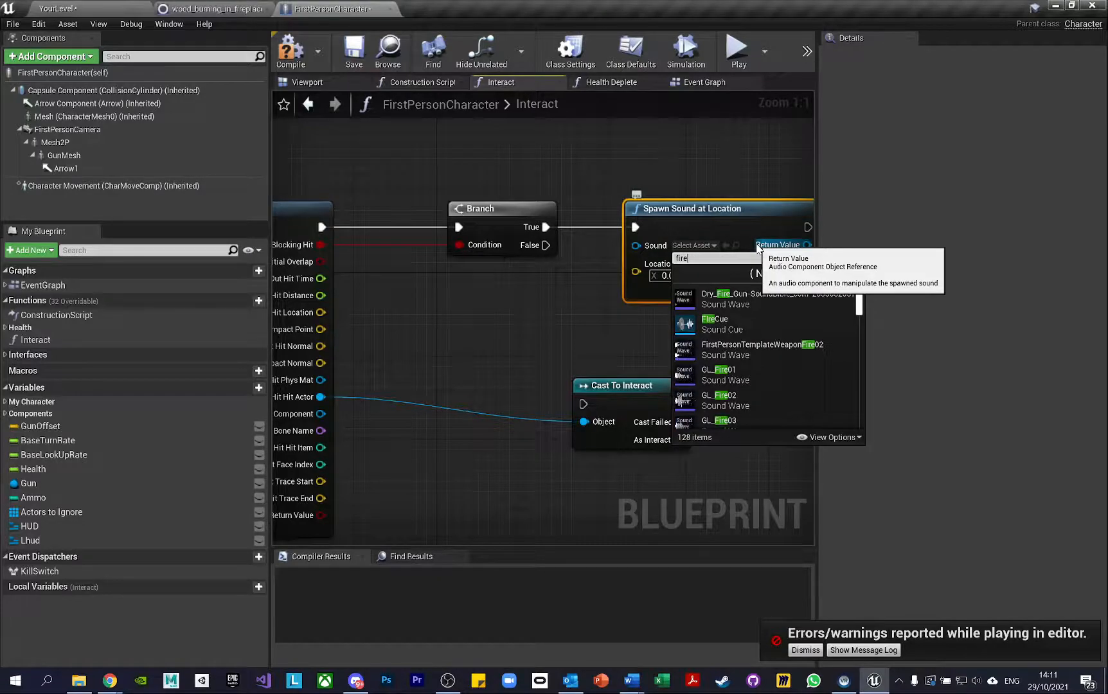
pyautogui.click(688, 327)
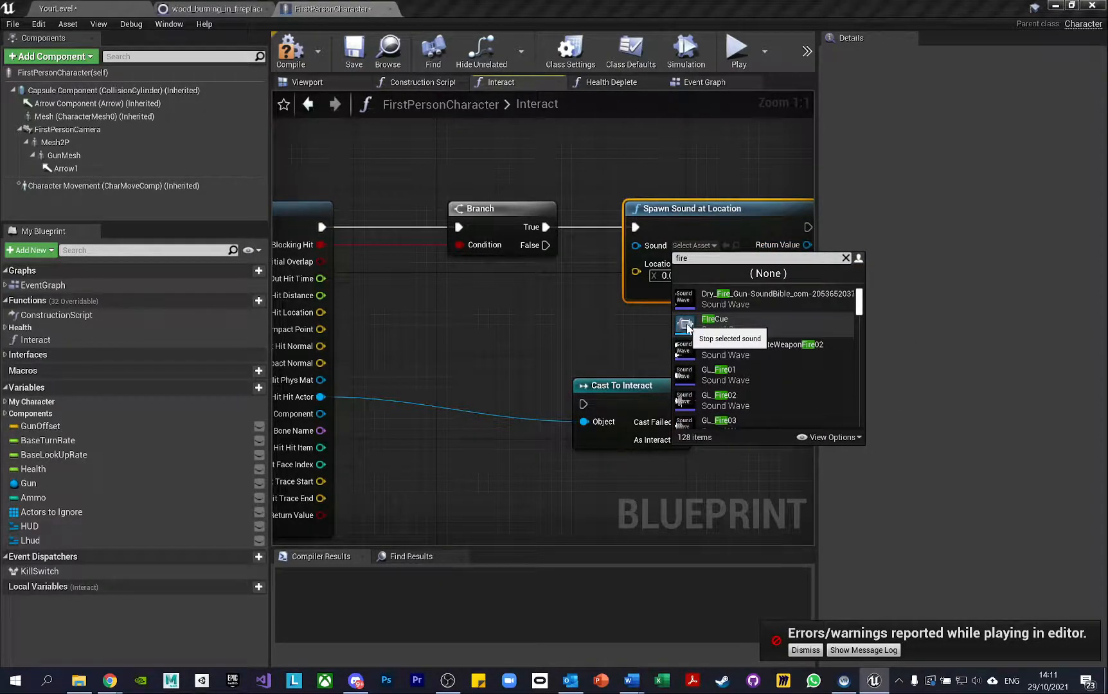
pyautogui.scroll(-5, 742, 354)
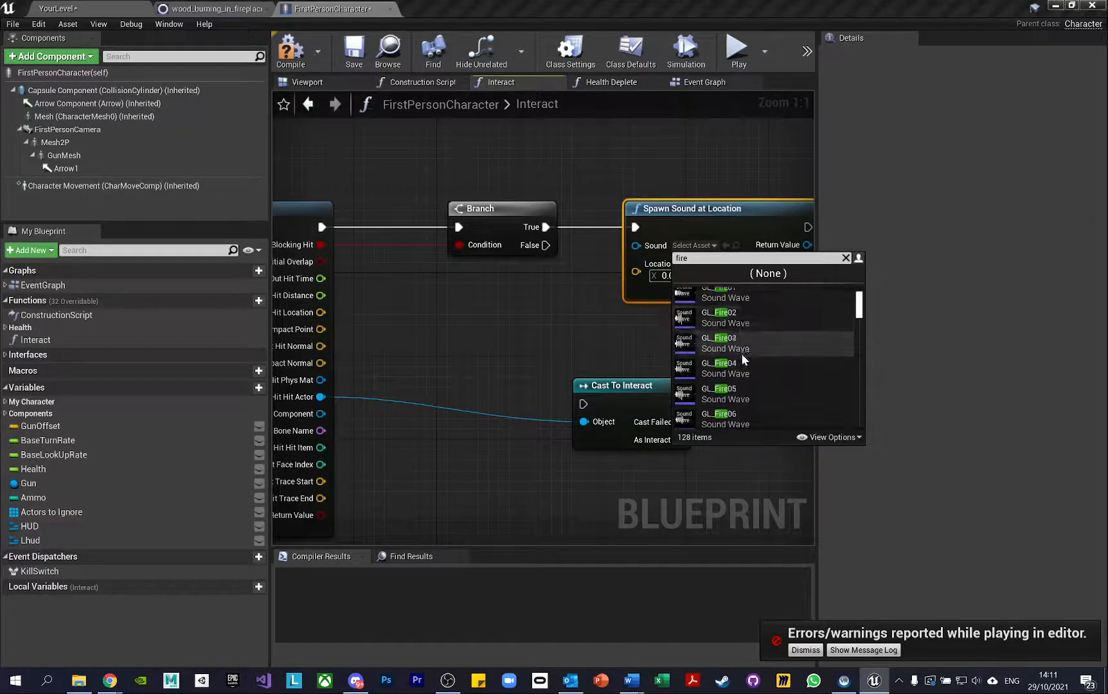
pyautogui.scroll(3, 744, 361)
pyautogui.scroll(1, 745, 360)
# Check the sound's name in the Audio folder and set the spawn node's Sound to wood_burning_in_fireplace
pyautogui.click(119, 8)
pyautogui.click(70, 516)
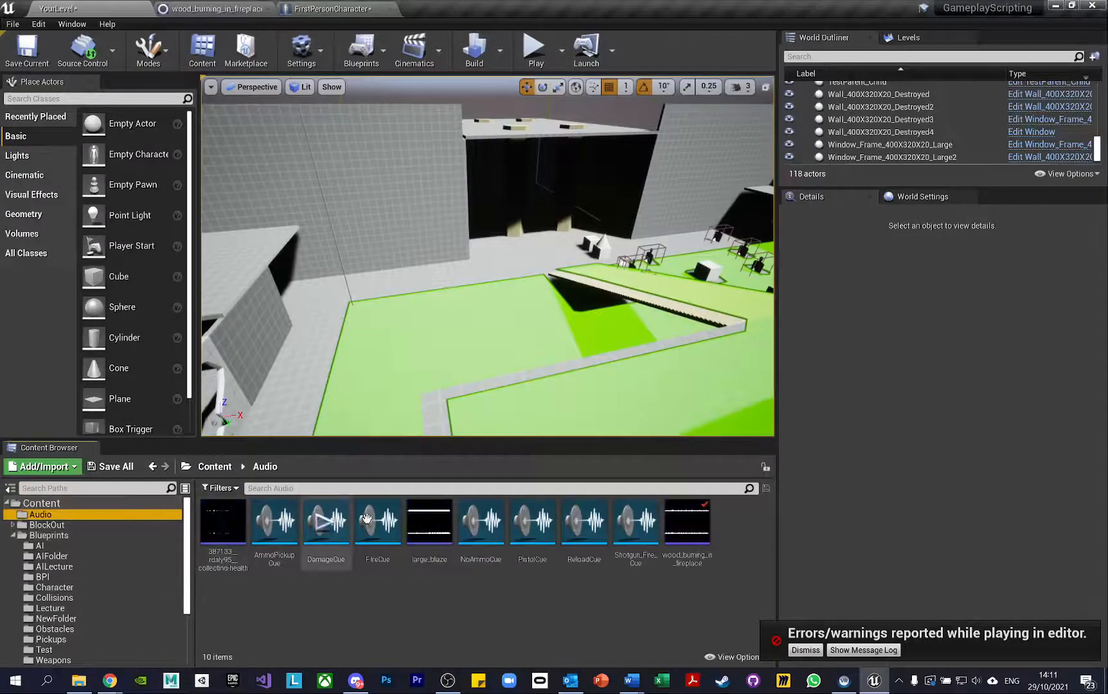
pyautogui.click(360, 8)
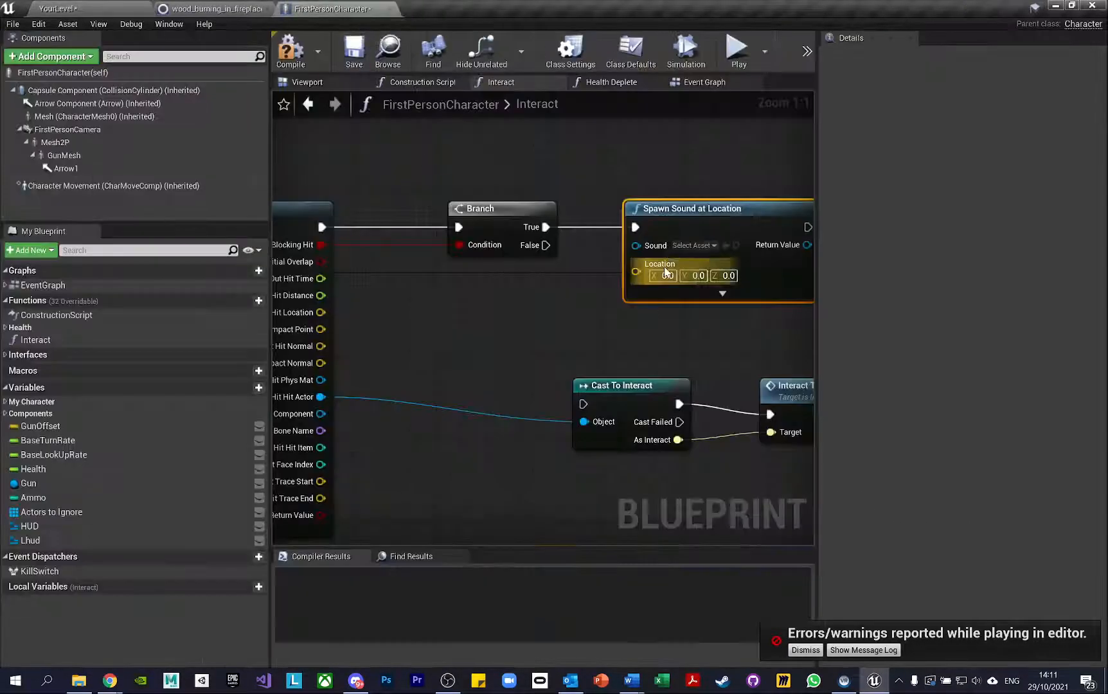
pyautogui.click(693, 246)
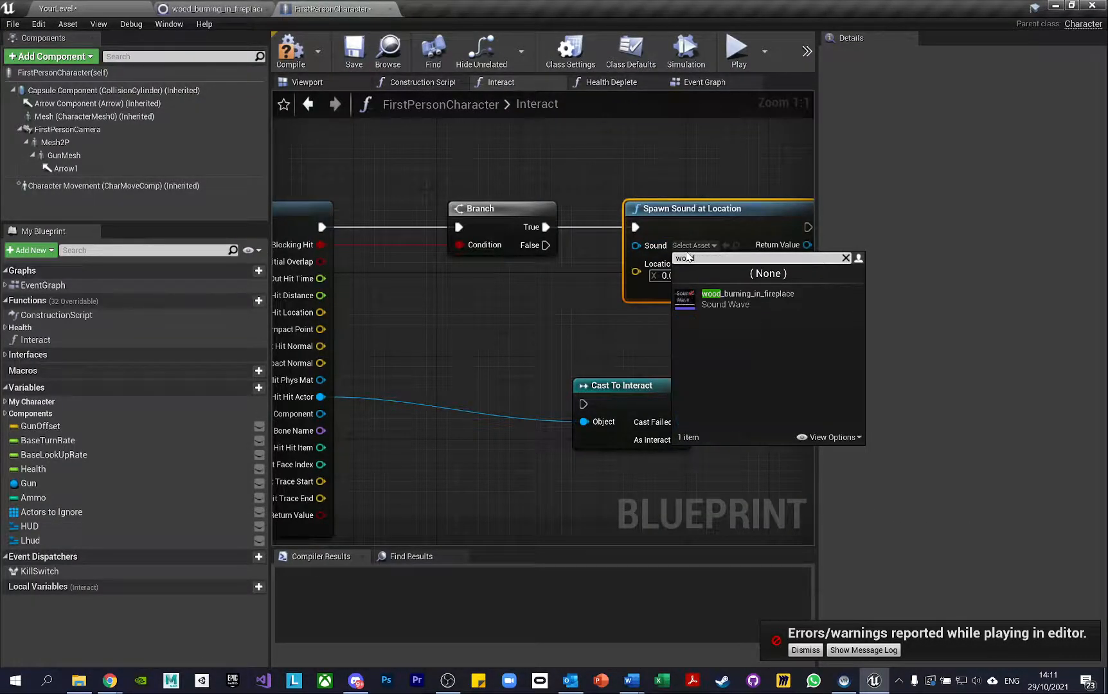
pyautogui.click(705, 303)
# Connect the trace node's Out Hit Location to the Location input of Spawn Sound at Location
pyautogui.moveTo(727, 165); pyautogui.dragTo(697, 157, button='right')
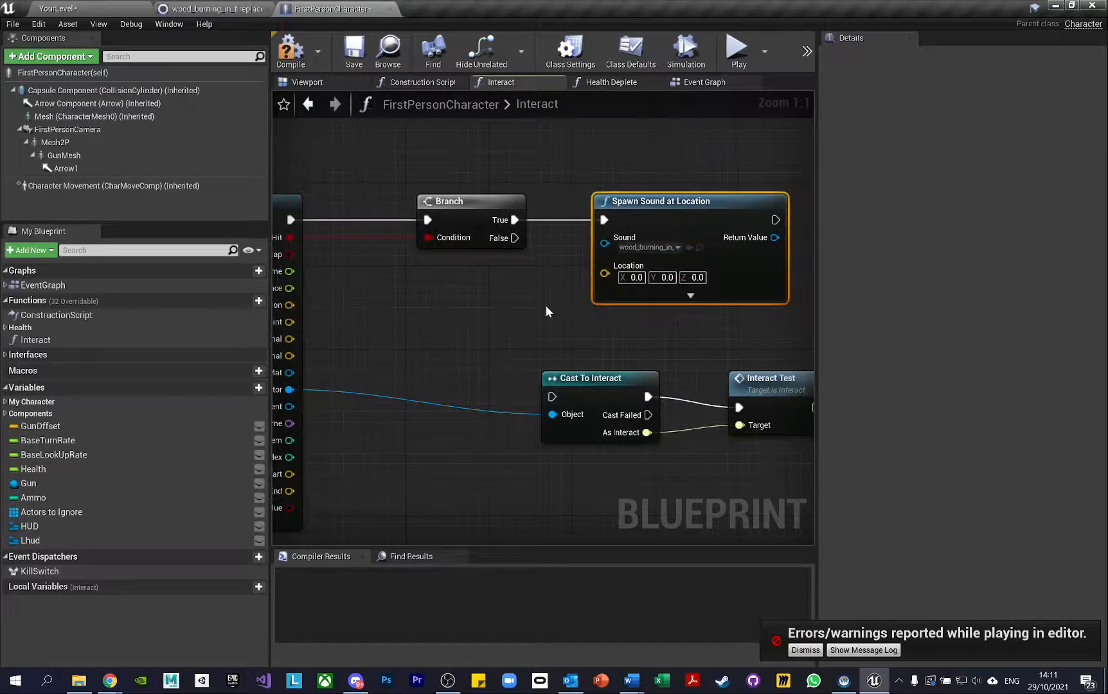
pyautogui.moveTo(442, 342); pyautogui.dragTo(496, 334, button='right')
pyautogui.moveTo(378, 329); pyautogui.dragTo(409, 334, button='right')
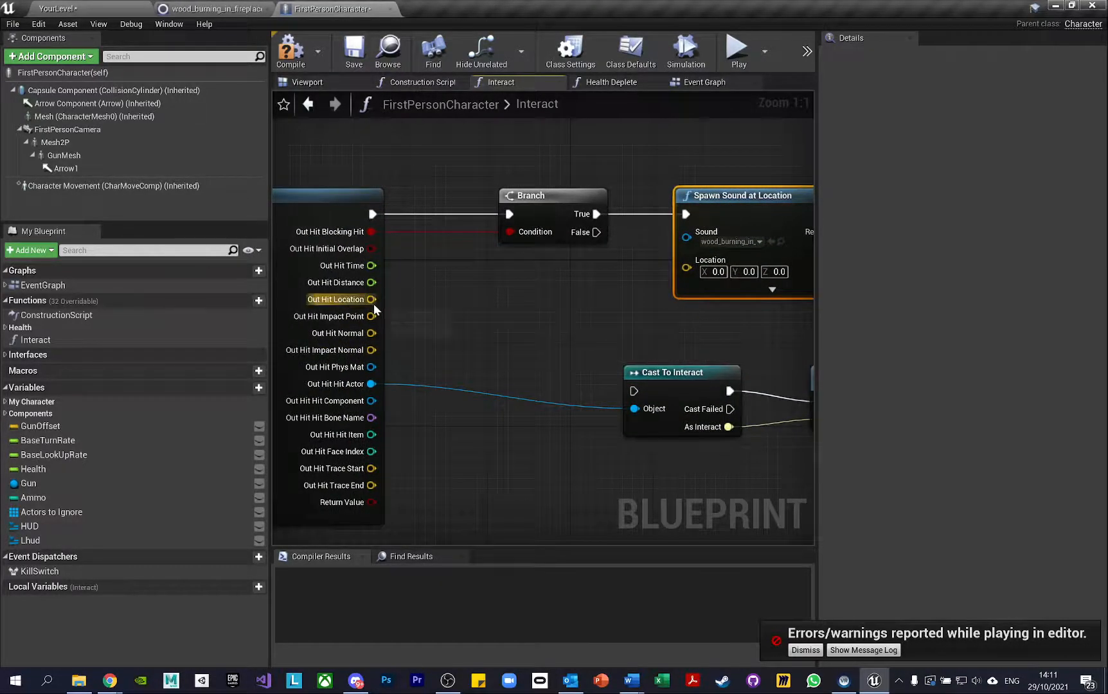
pyautogui.moveTo(371, 300); pyautogui.dragTo(697, 277)
pyautogui.scroll(-3, 616, 315)
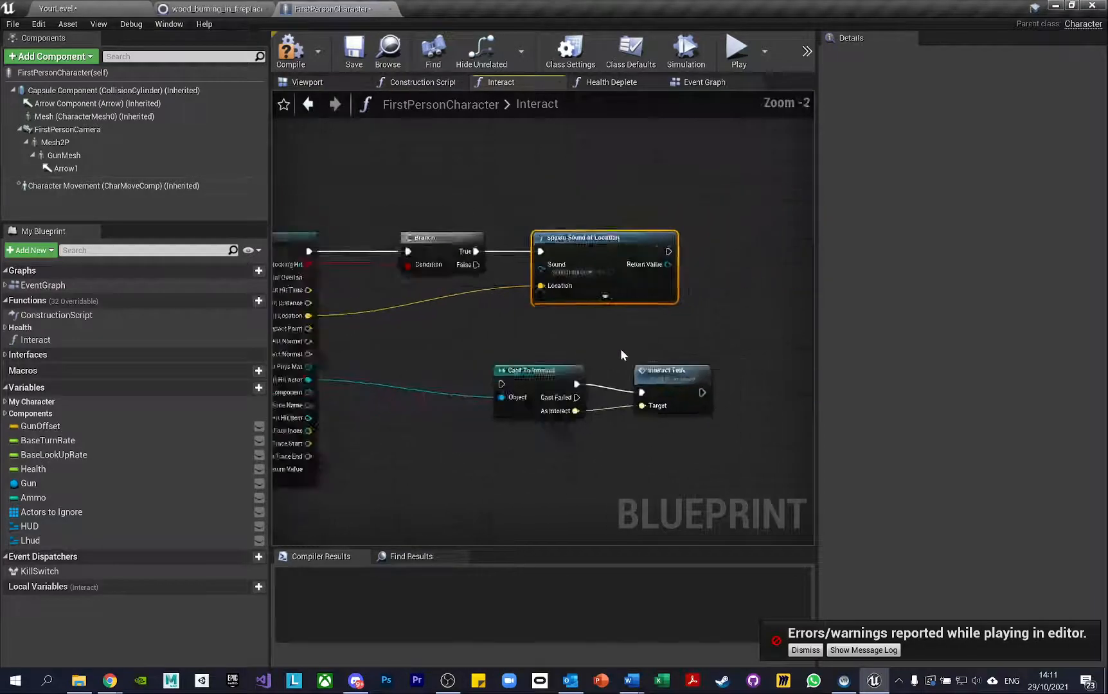
# Move the Cast To Interact and Interact Test nodes lower and expand Spawn Sound at Location to its advanced inputs
pyautogui.moveTo(639, 404); pyautogui.dragTo(589, 456)
pyautogui.click(615, 302)
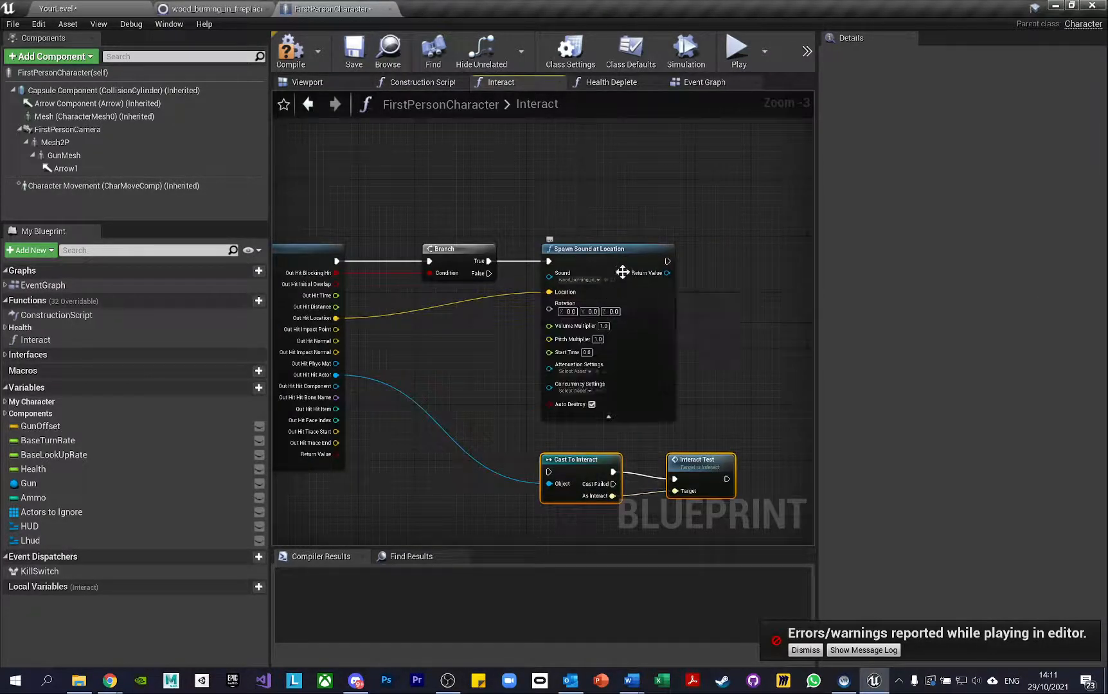
pyautogui.moveTo(623, 250); pyautogui.dragTo(630, 236)
# Set the Attenuation Settings of Spawn Sound at Location to Explosion_att
pyautogui.scroll(3, 519, 347)
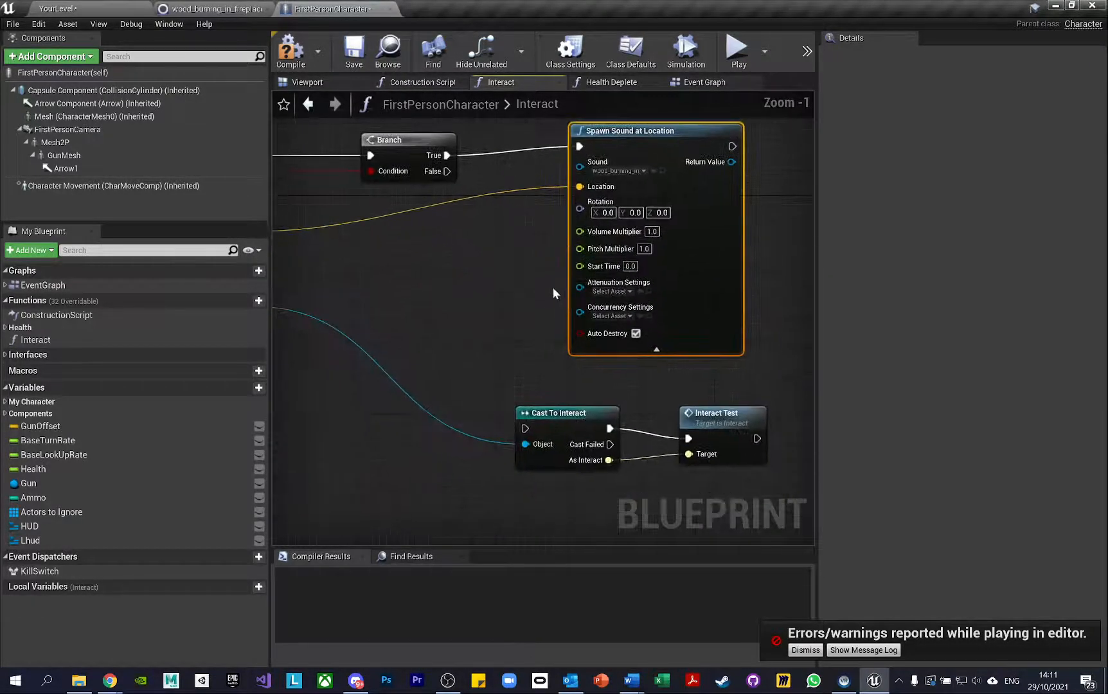
pyautogui.click(618, 288)
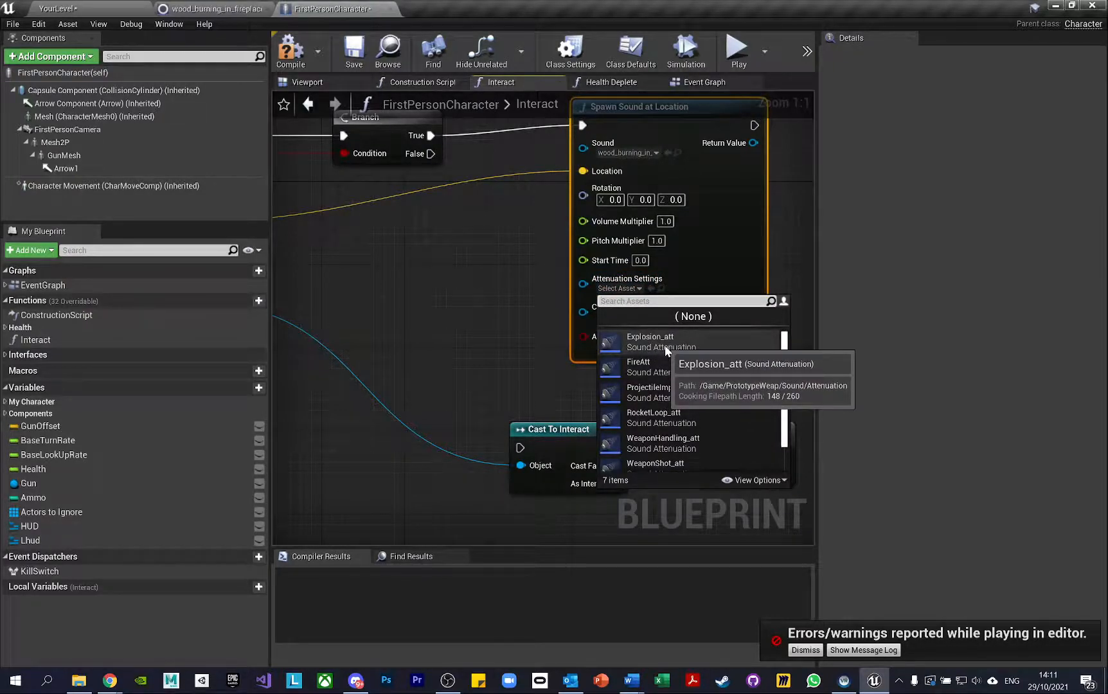
pyautogui.click(512, 305)
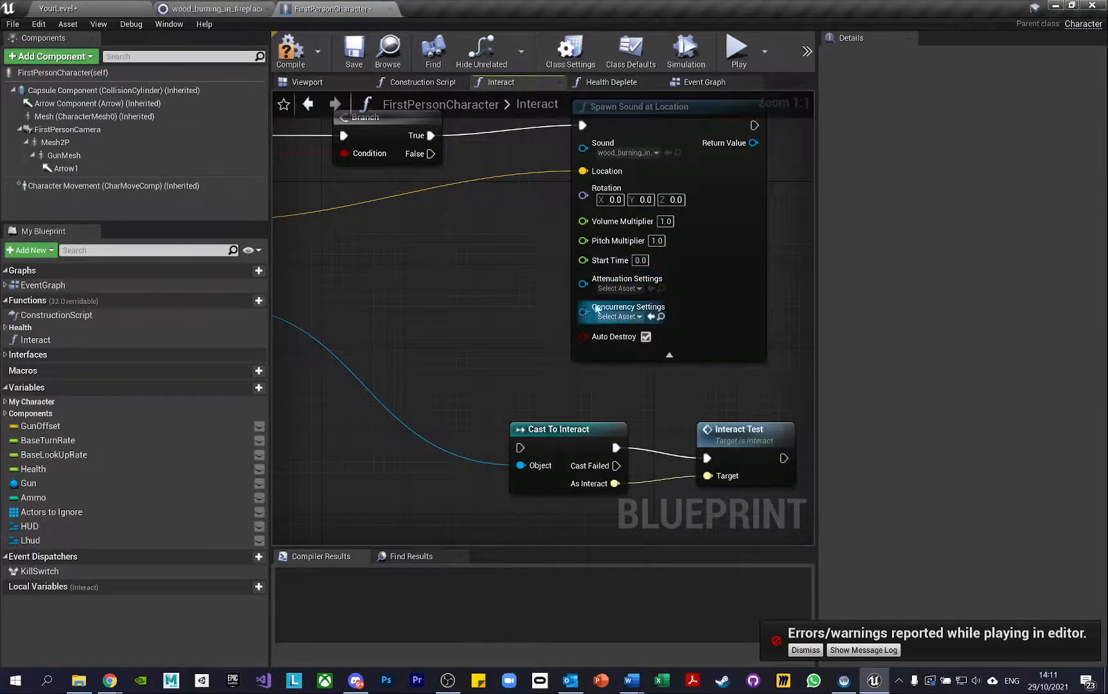
pyautogui.click(617, 289)
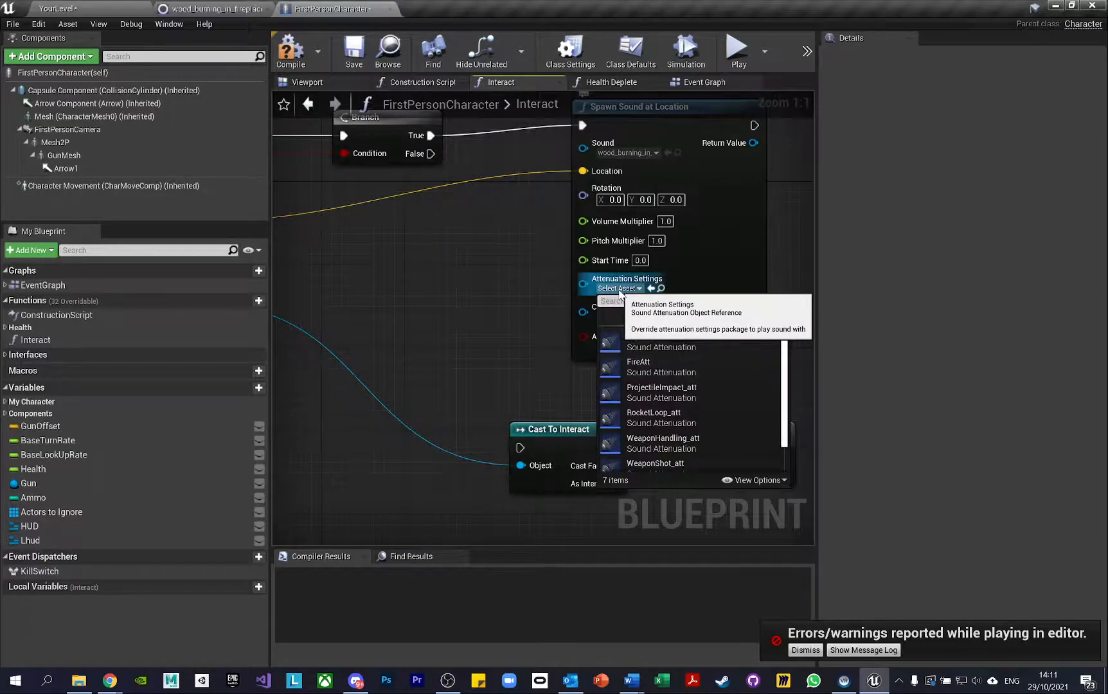
pyautogui.click(675, 343)
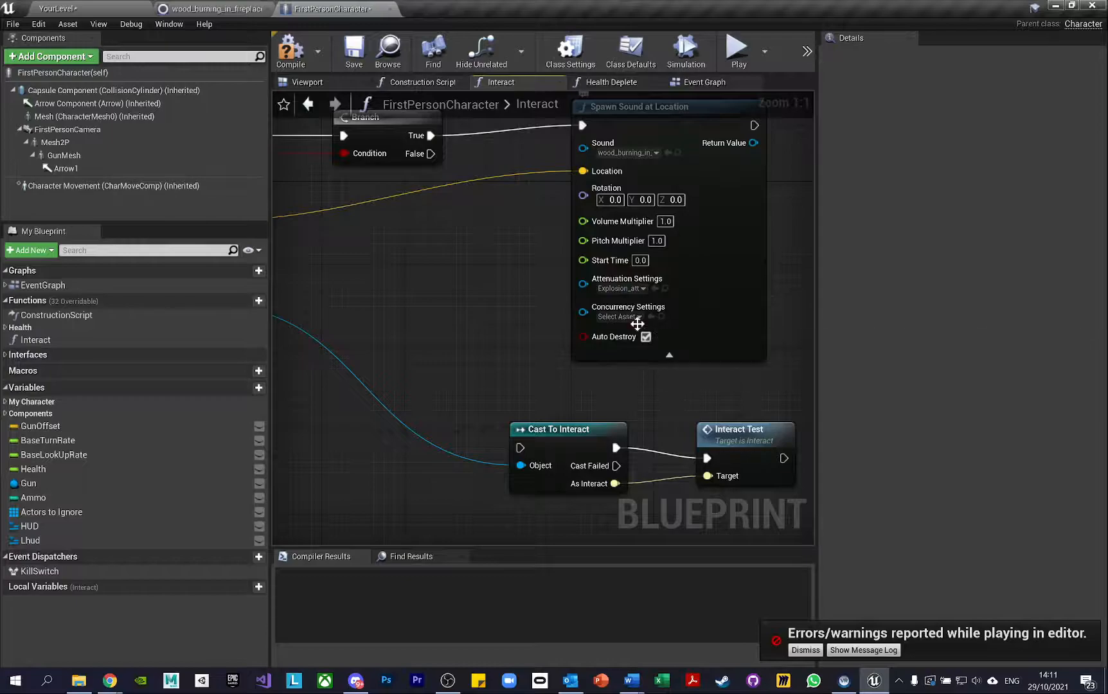
# Open the Explosion_att asset and set its Inner Radius to 300 and Falloff Distance to 1000
pyautogui.click(665, 288)
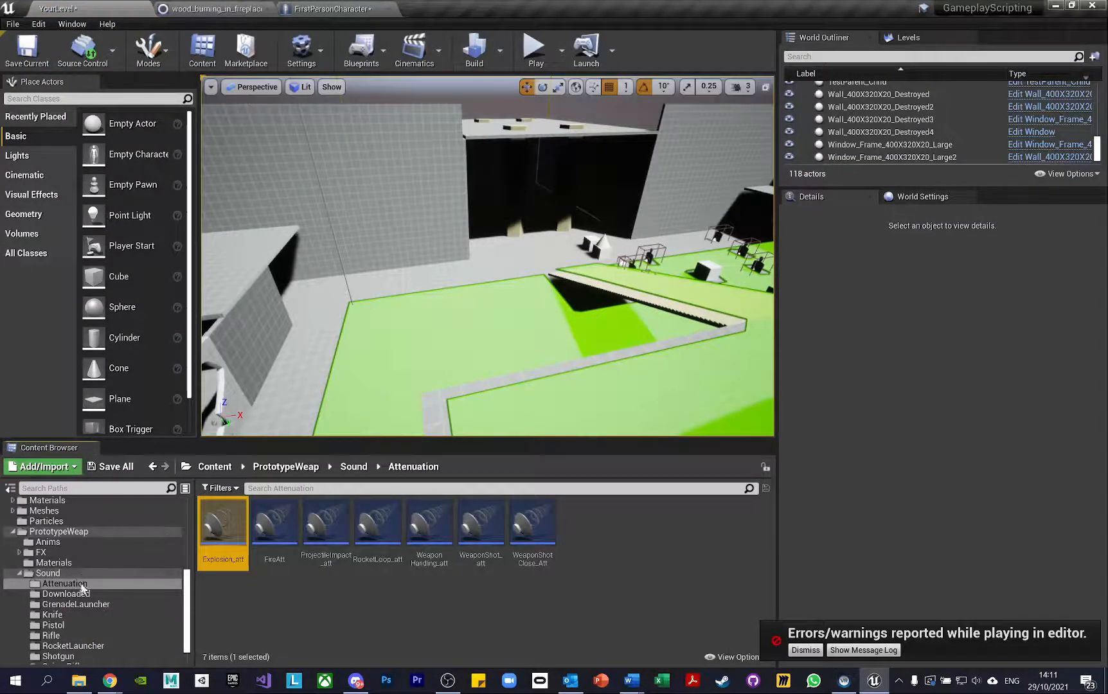
pyautogui.doubleClick(221, 536)
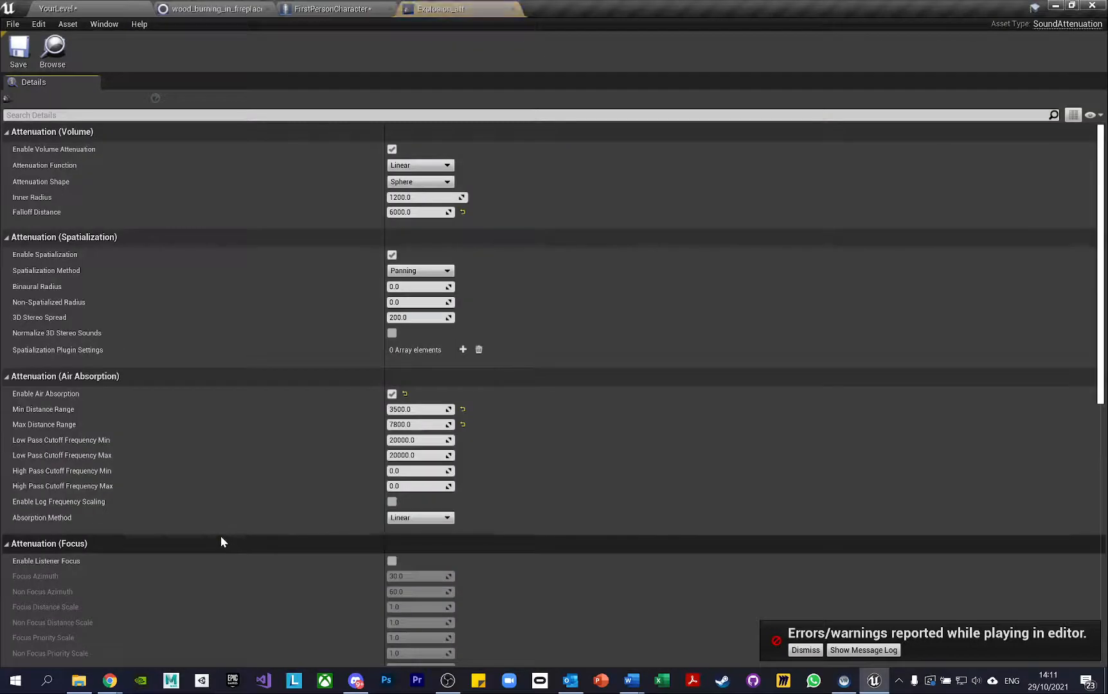
pyautogui.click(424, 198)
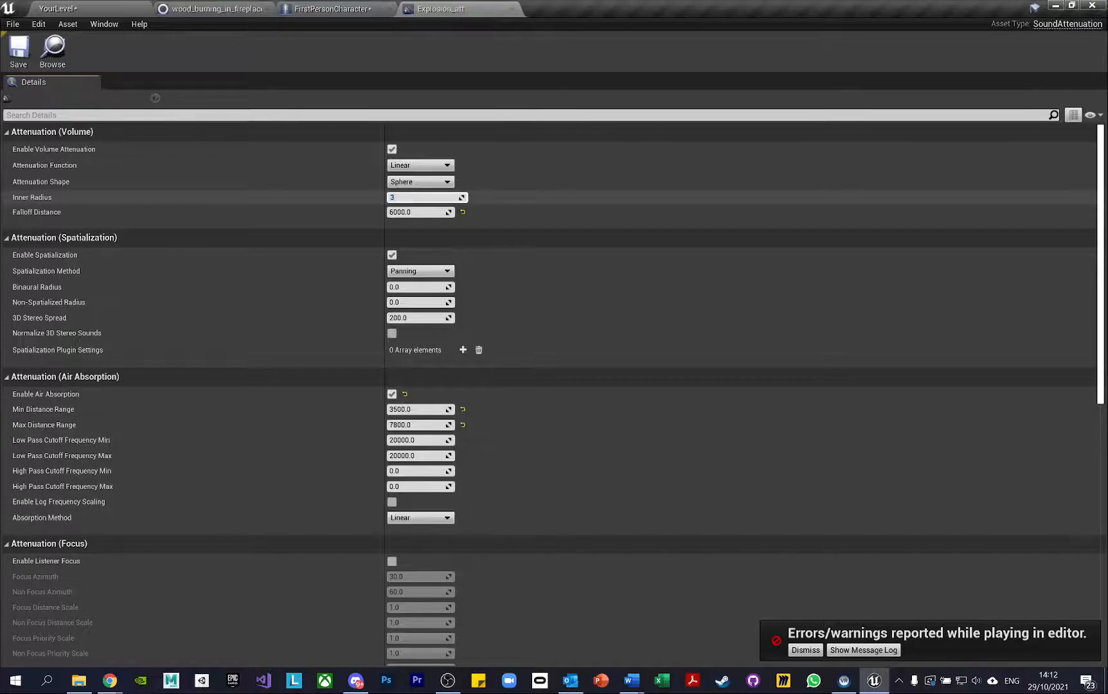
pyautogui.press('Return')
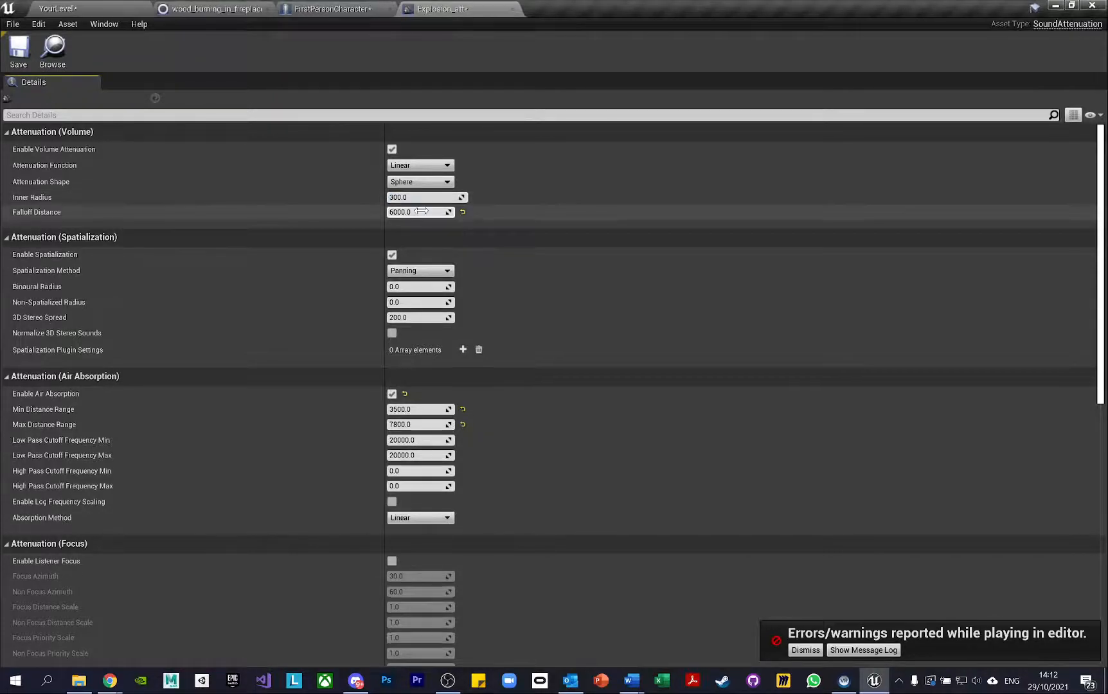
pyautogui.write('10')
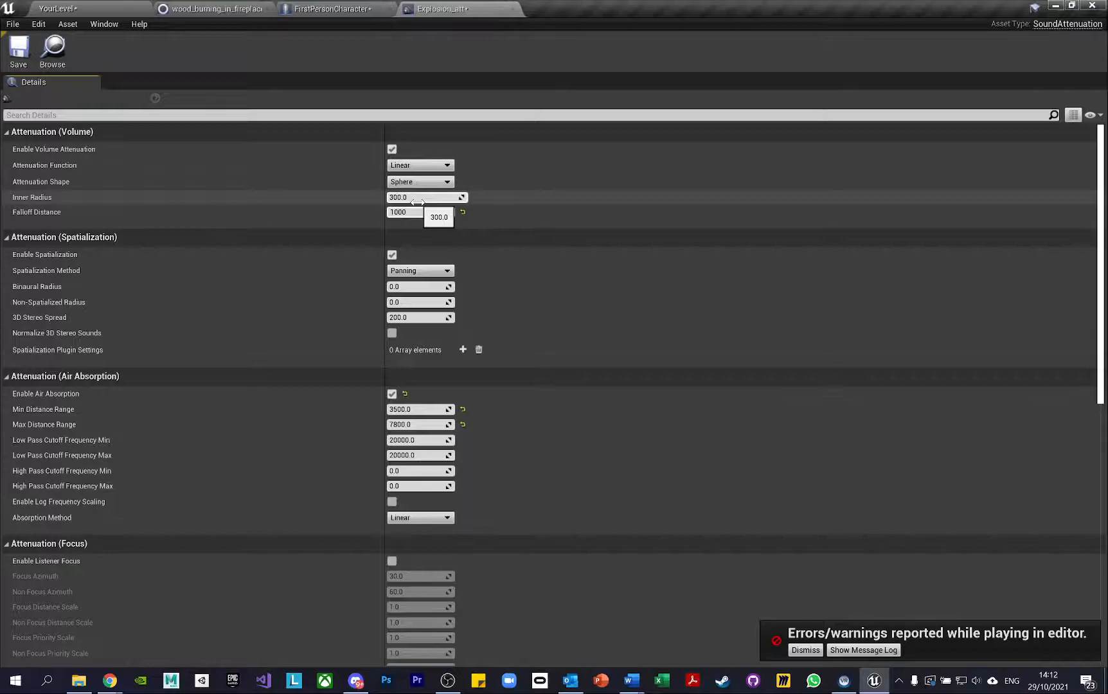
pyautogui.press('Return')
# Return to the Interact function and shift the trace node slightly upward beside the Branch
pyautogui.click(72, 12)
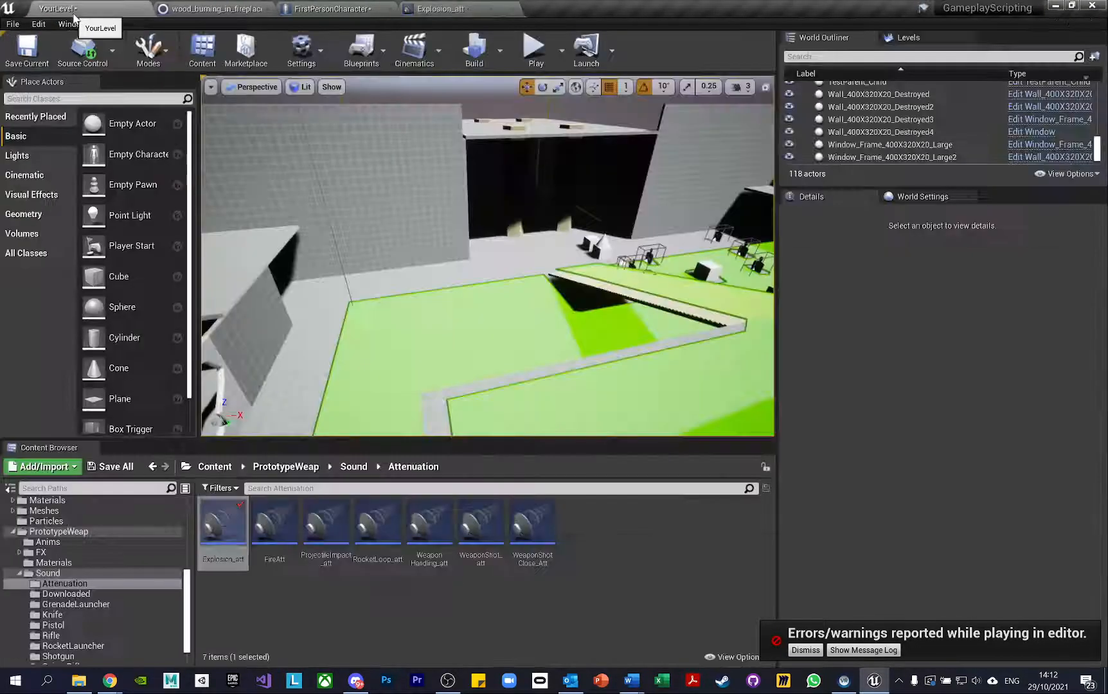
pyautogui.click(347, 7)
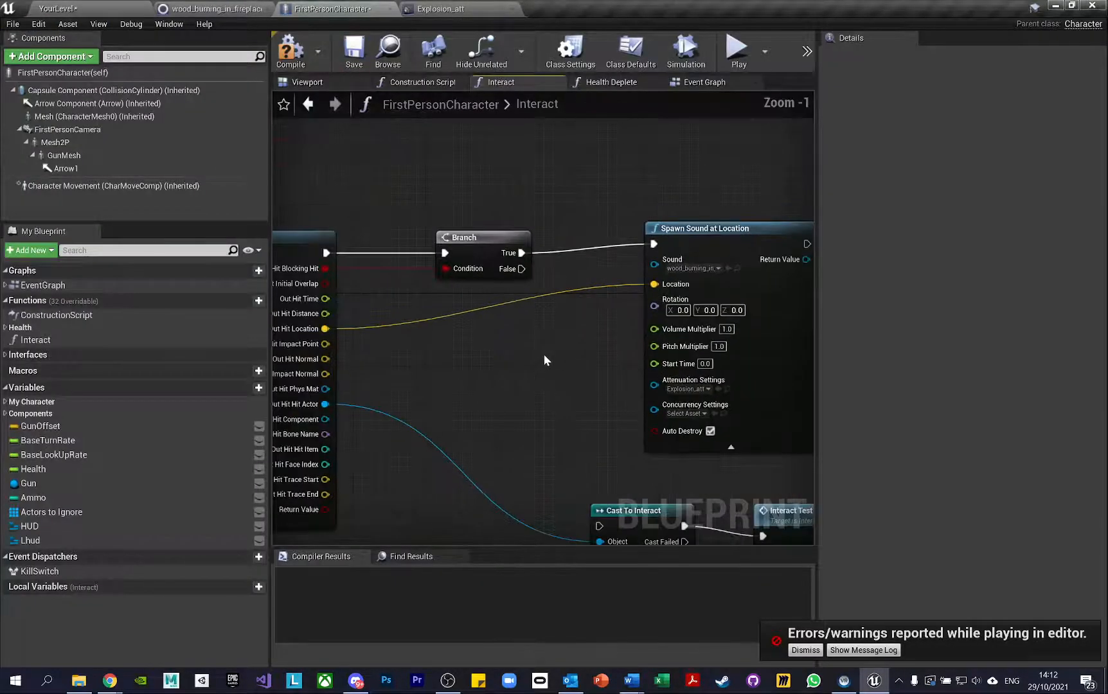
pyautogui.moveTo(437, 218); pyautogui.dragTo(437, 209)
pyautogui.moveTo(707, 303); pyautogui.dragTo(397, 278, button='right')
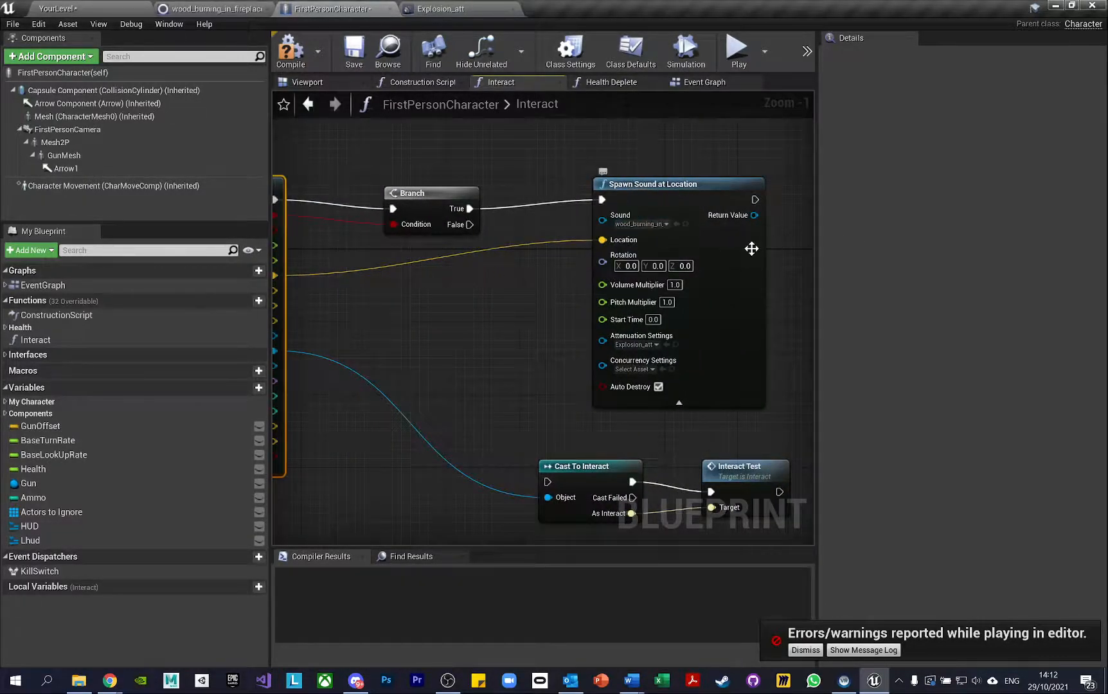
# Playtest the level by walking the character through it to try the interact sound, and end the session
pyautogui.click(108, 7)
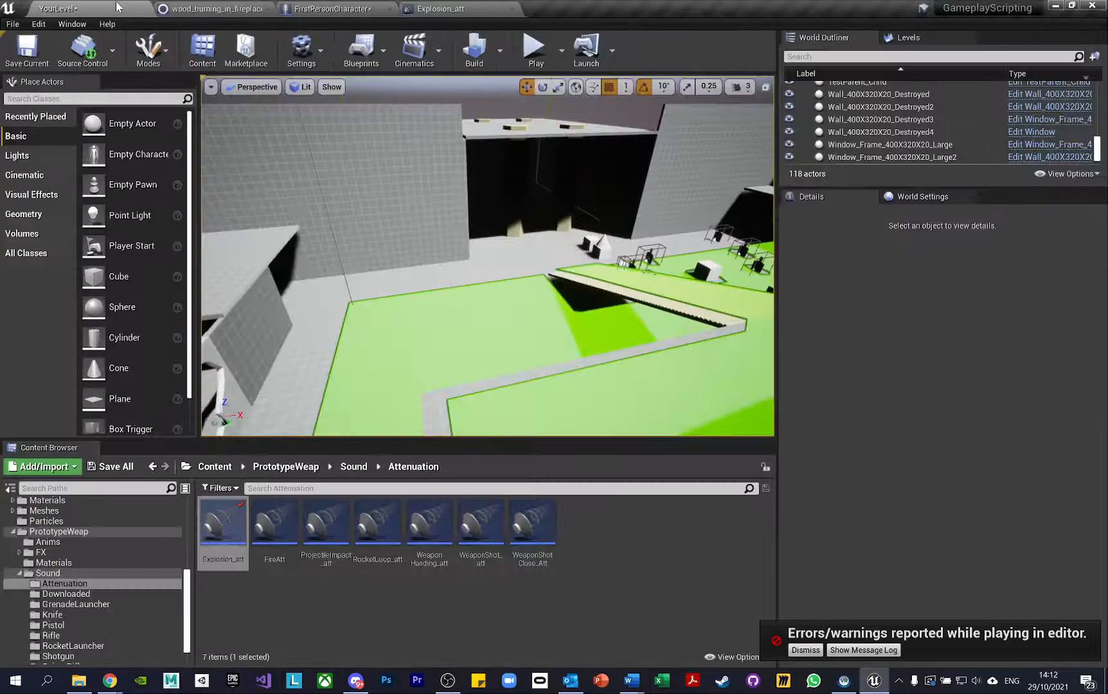
pyautogui.moveTo(595, 112); pyautogui.dragTo(595, 112, button='right')
pyautogui.press('s')
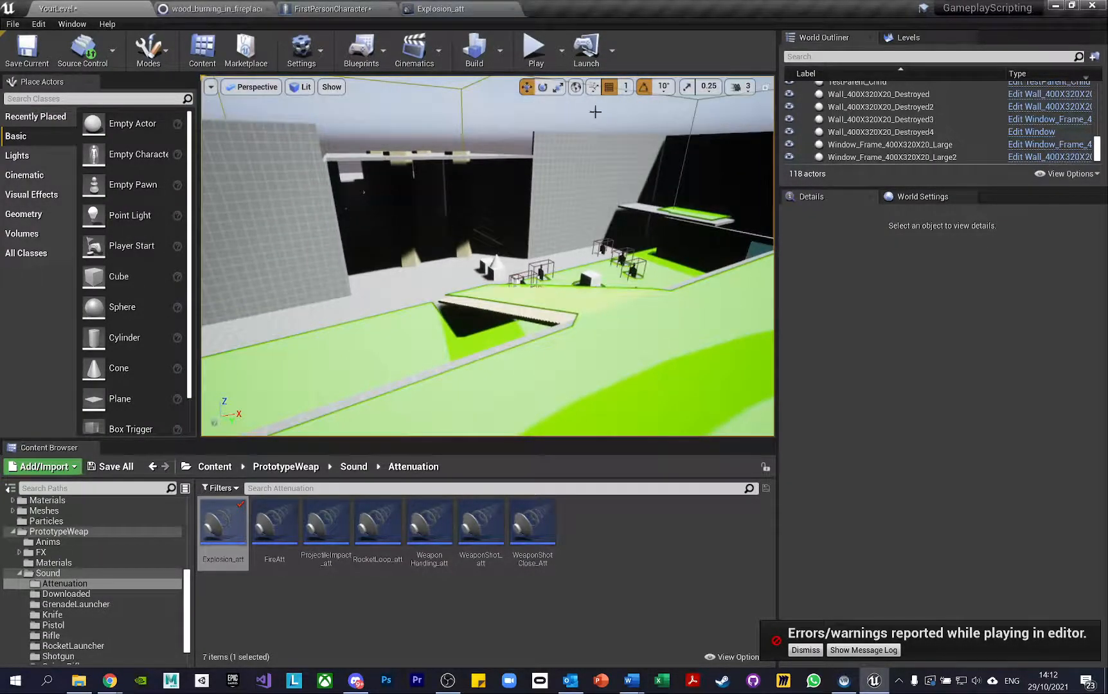
pyautogui.click(534, 48)
pyautogui.press('w')
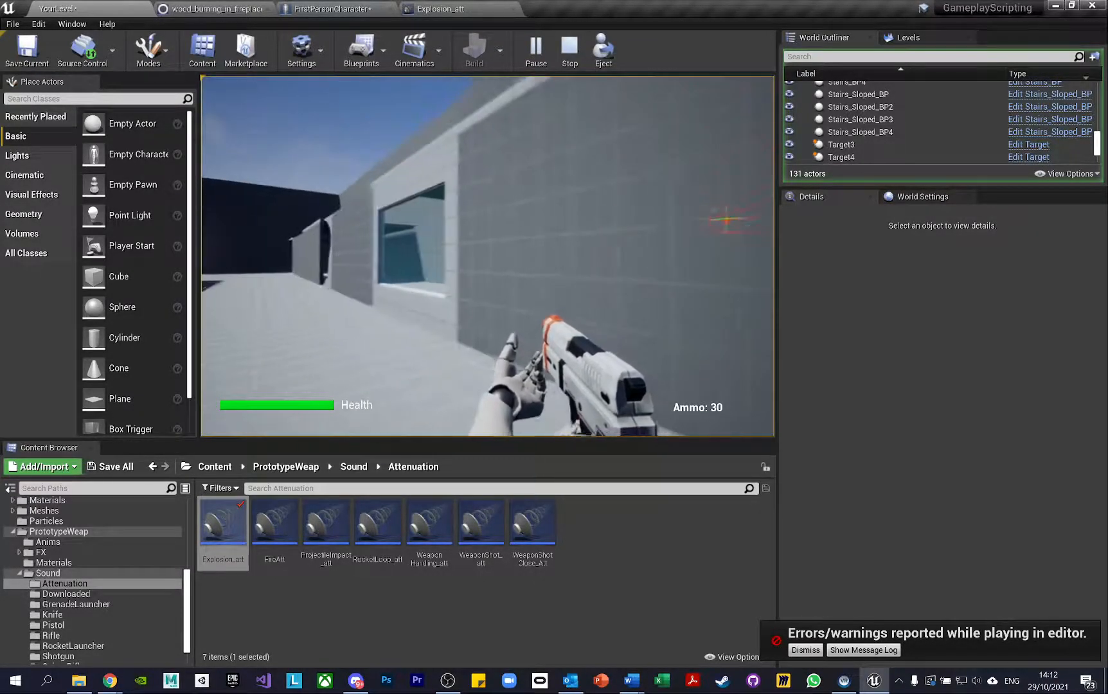
pyautogui.press('w')
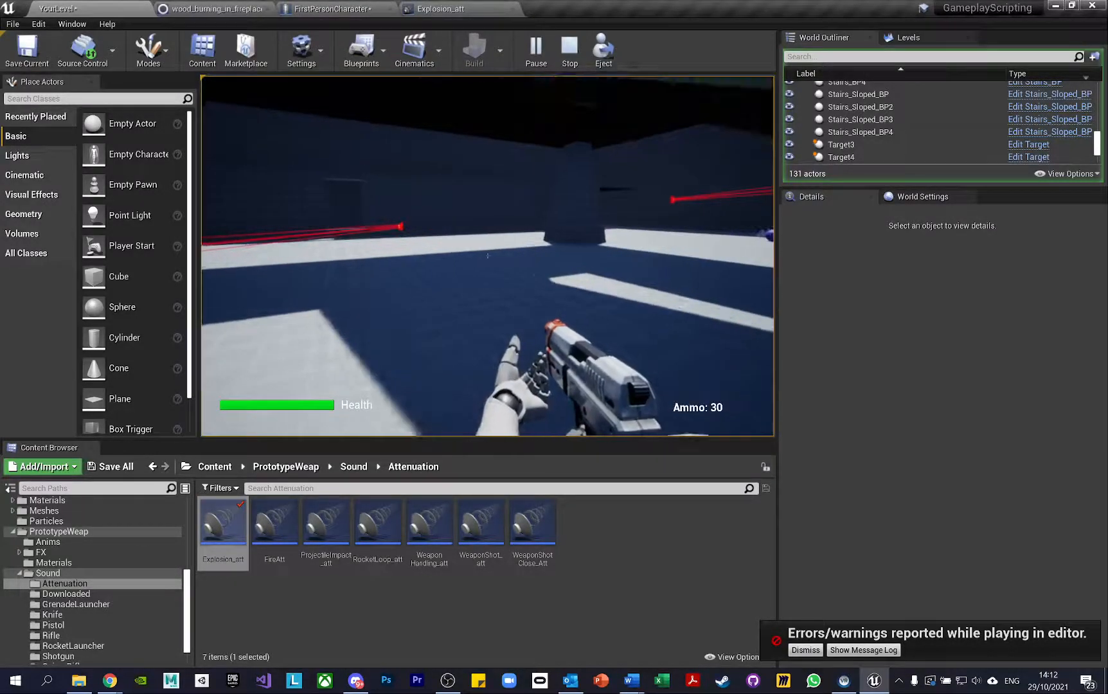
pyautogui.press('Escape')
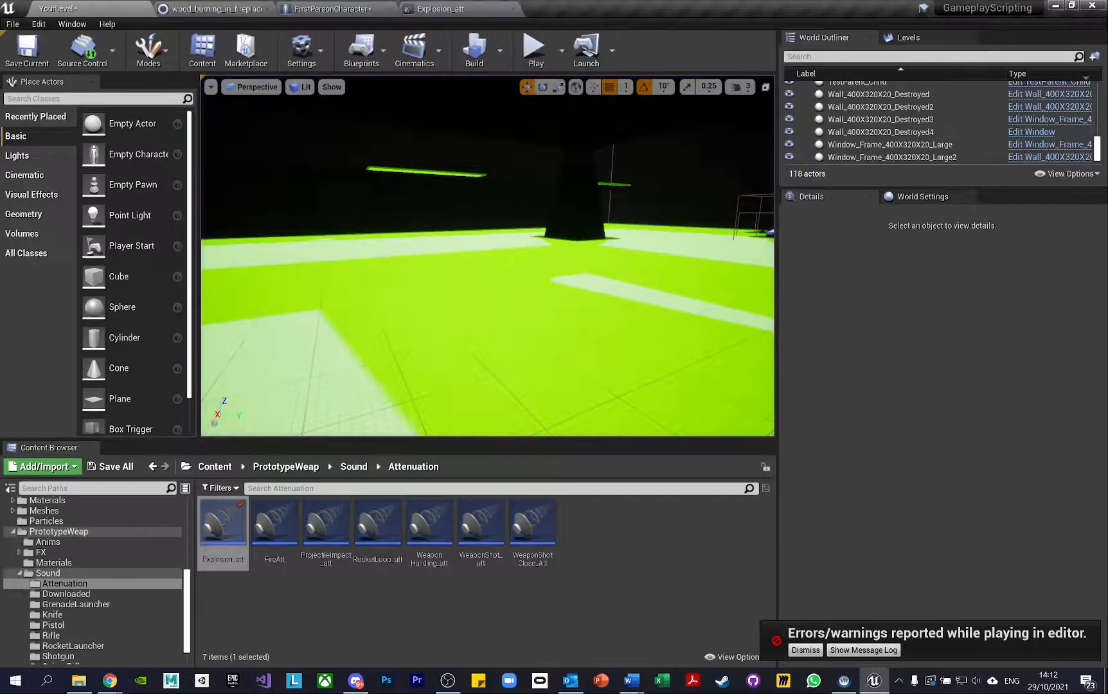
# Delete the Branch and Spawn Sound at Location nodes from the FirstPersonCharacter's Interact function
pyautogui.click(443, 8)
pyautogui.click(337, 8)
pyautogui.scroll(-4, 543, 236)
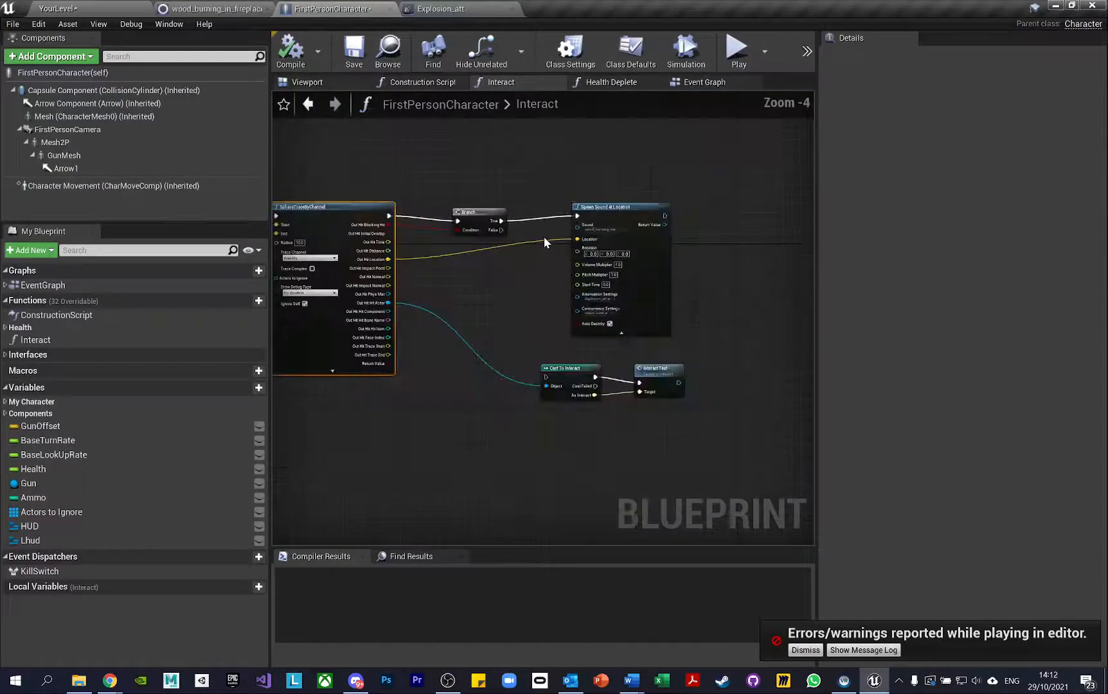
pyautogui.moveTo(462, 171); pyautogui.dragTo(656, 301)
pyautogui.press('Delete')
# Move Cast To Interact and Interact Test beside the trace node, reconnect its execution and Out Hit Actor outputs to the cast, and compile
pyautogui.moveTo(652, 382); pyautogui.dragTo(481, 216)
pyautogui.scroll(4, 430, 225)
pyautogui.moveTo(417, 198); pyautogui.dragTo(509, 199)
pyautogui.click(290, 50)
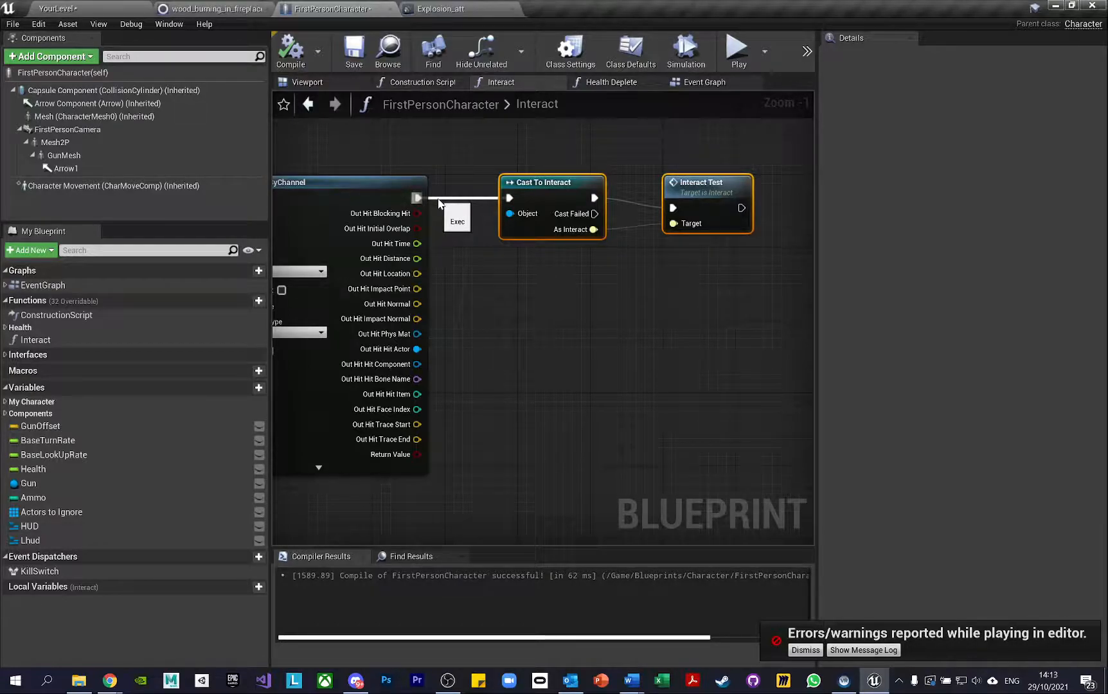
pyautogui.moveTo(417, 349); pyautogui.dragTo(509, 214)
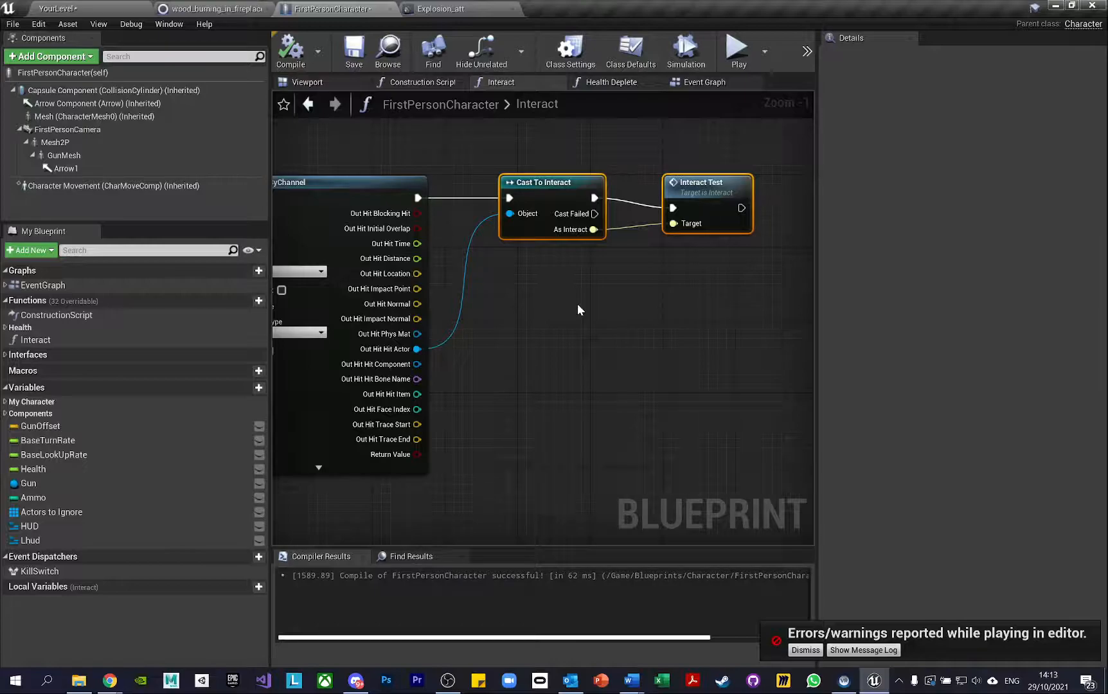
pyautogui.moveTo(577, 303); pyautogui.dragTo(573, 282, button='right')
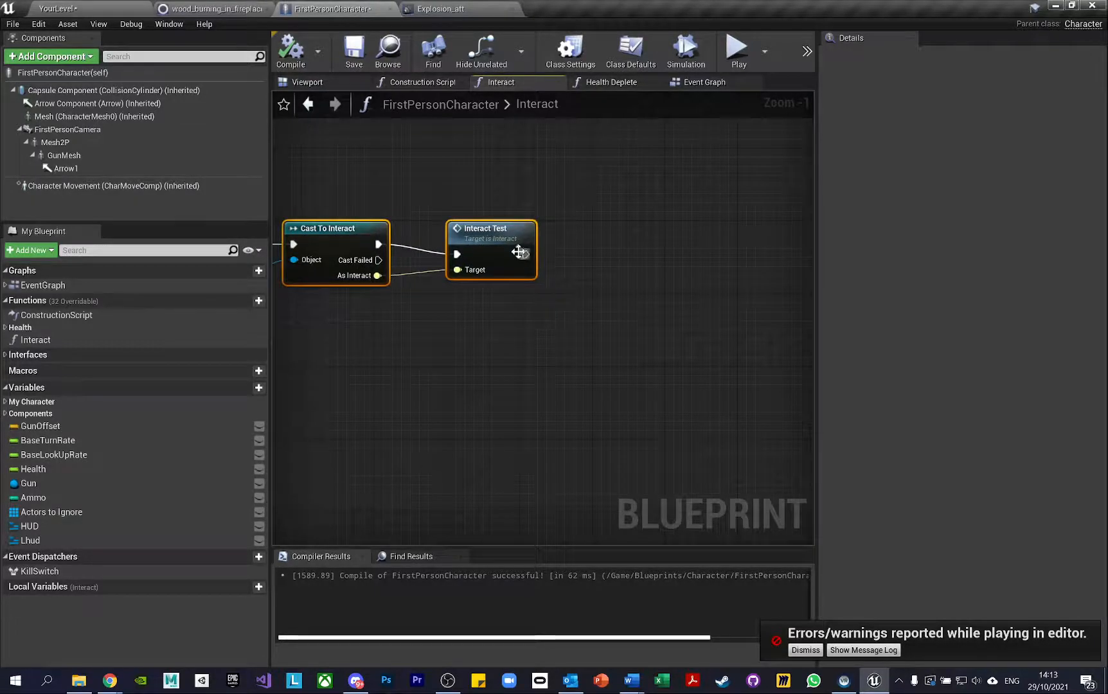
# Add a Play Sound 2D node after Interact Test in the Interact function, and delete it again
pyautogui.moveTo(412, 315); pyautogui.dragTo(653, 359, button='right')
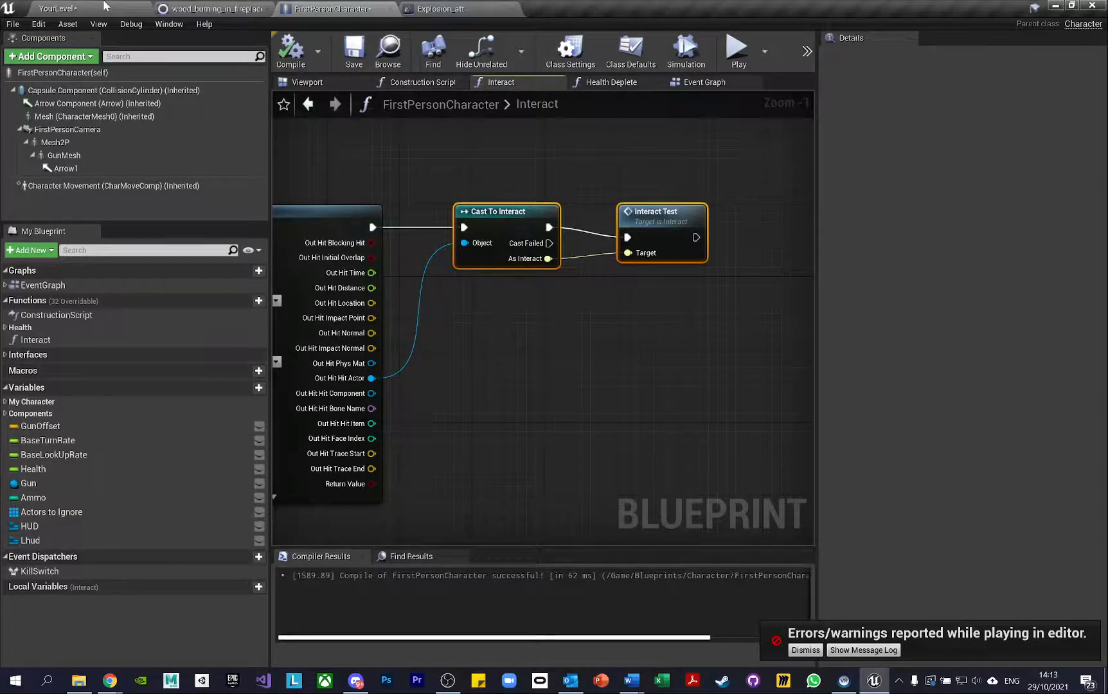
pyautogui.moveTo(666, 339); pyautogui.dragTo(483, 339, button='right')
pyautogui.moveTo(513, 237); pyautogui.dragTo(573, 237)
pyautogui.write('play sound')
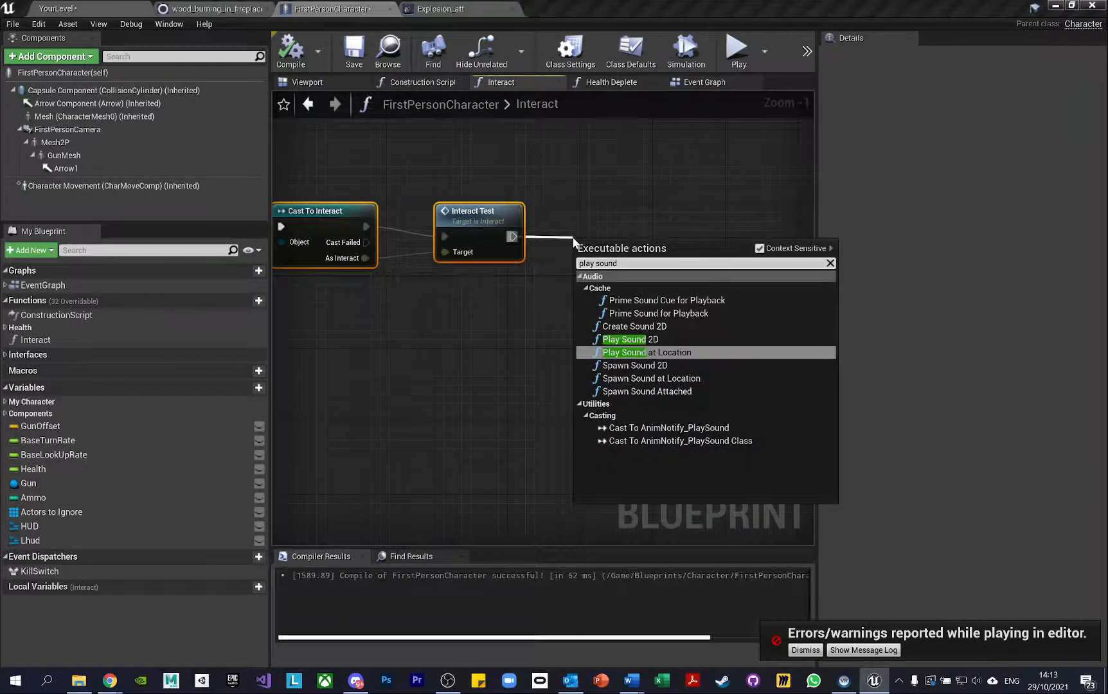
pyautogui.click(637, 339)
pyautogui.click(656, 280)
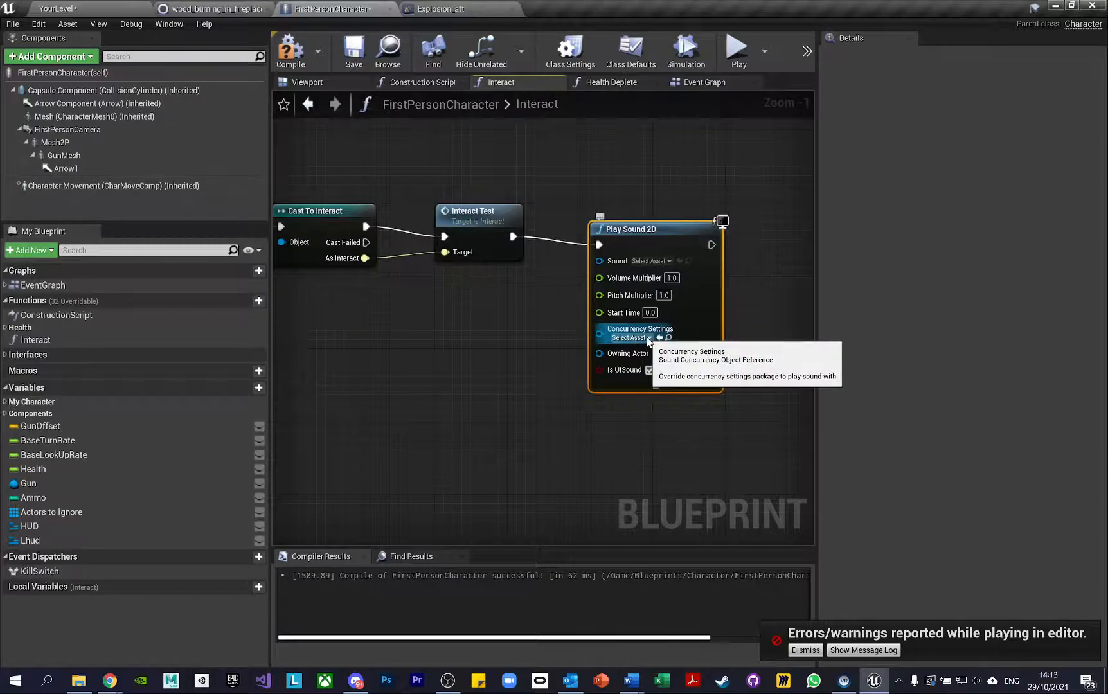
pyautogui.moveTo(720, 241); pyautogui.dragTo(737, 232)
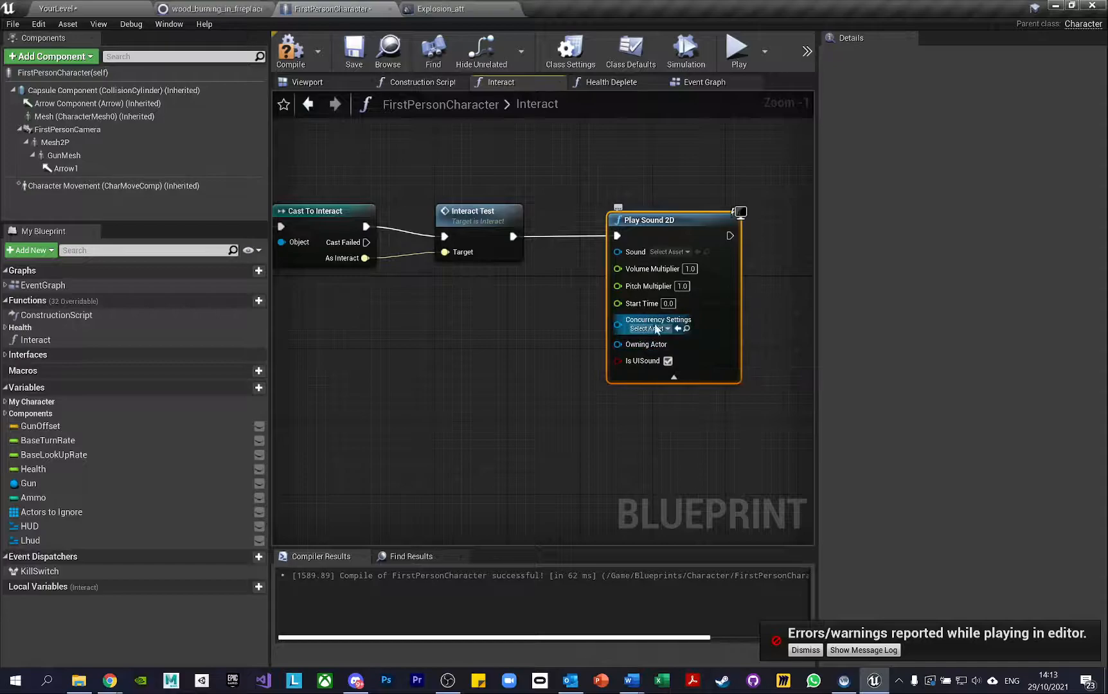
pyautogui.click(671, 253)
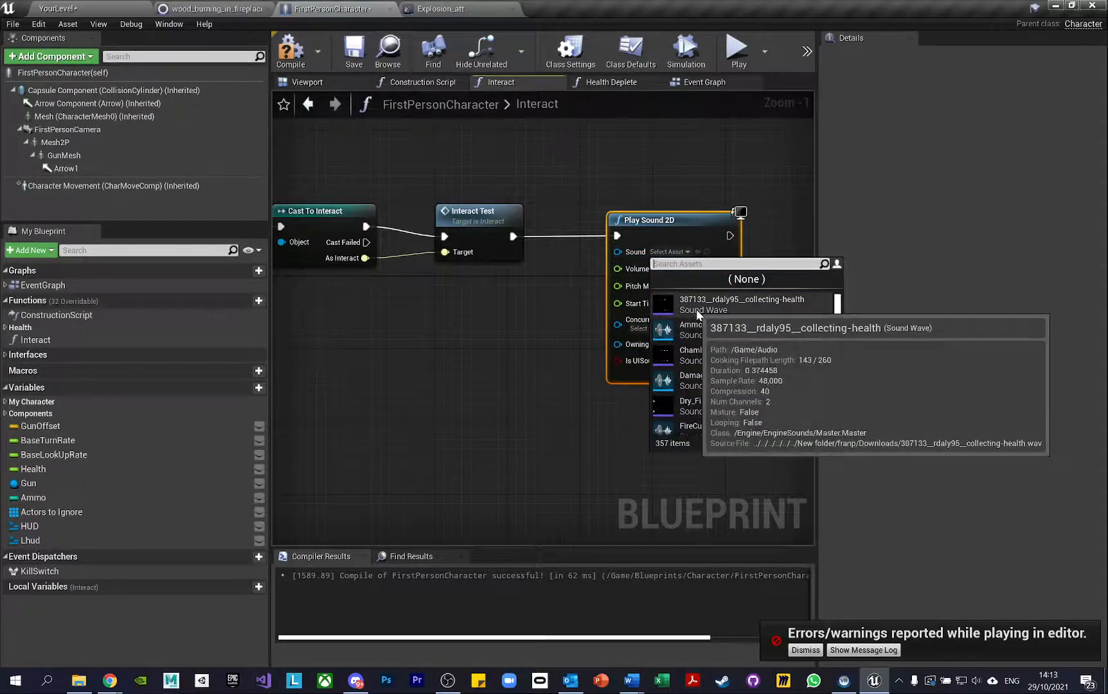
pyautogui.click(671, 231)
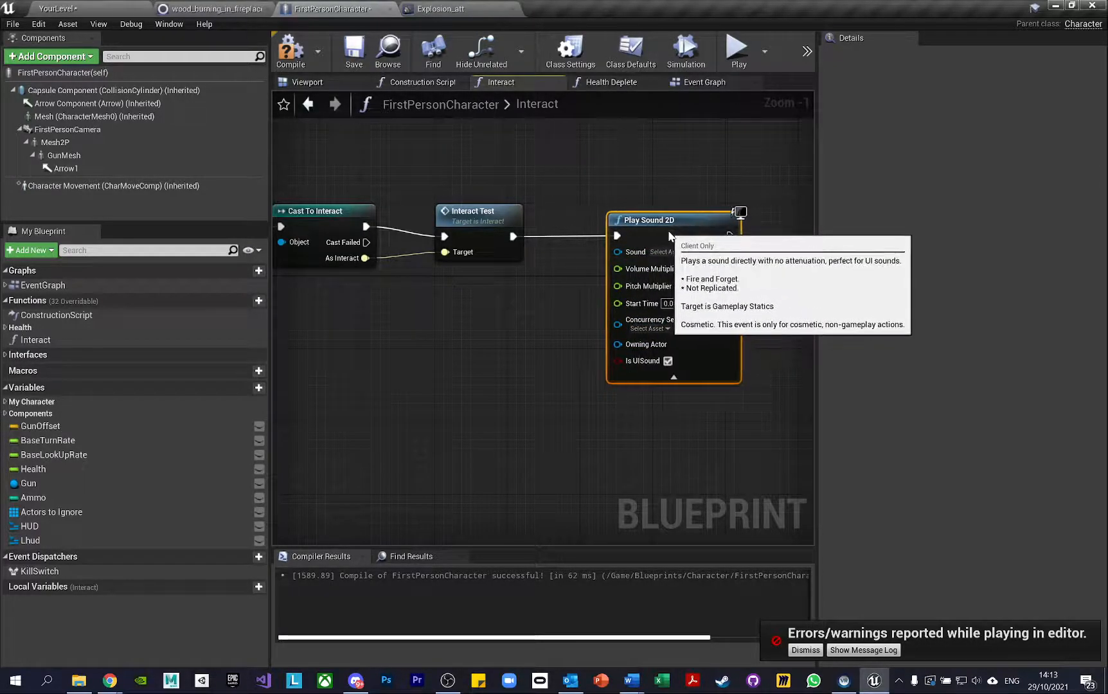
pyautogui.press('Delete')
# Return to the level editor and open the LMM widget from the Blueprints > Lecture folder
pyautogui.click(116, 6)
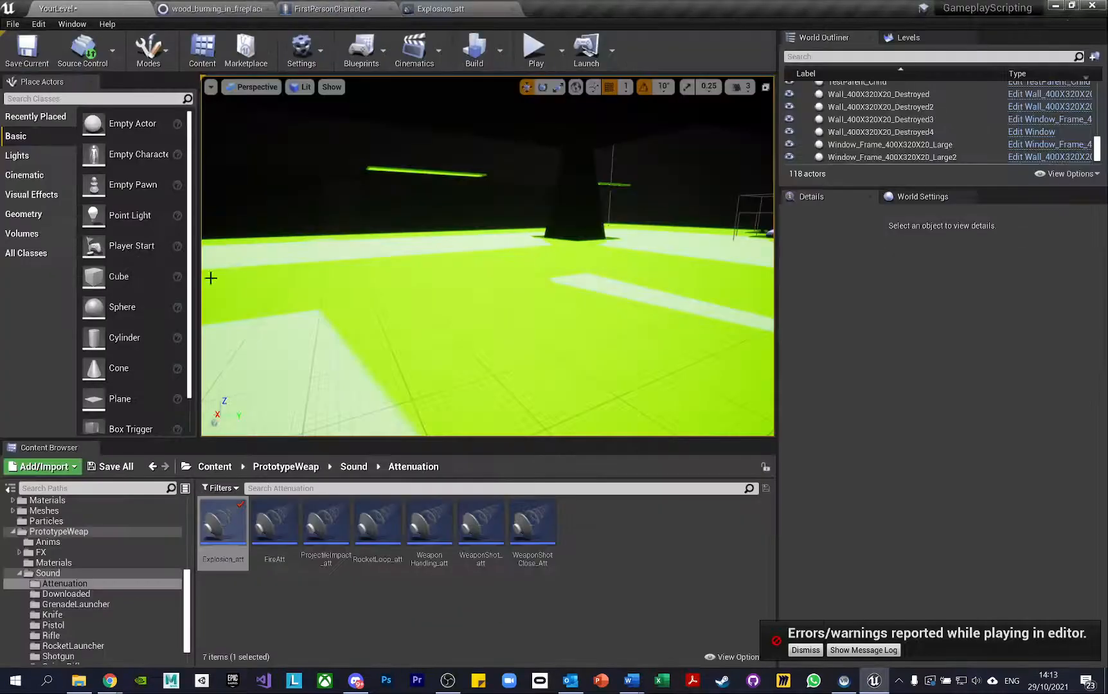
pyautogui.click(19, 554)
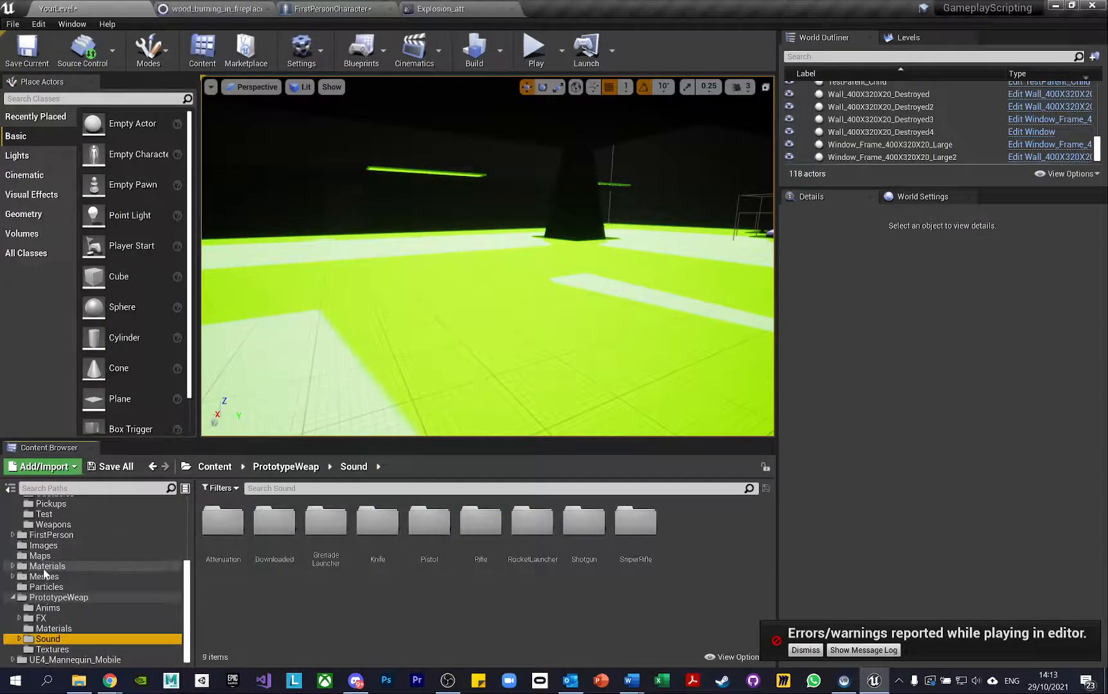
pyautogui.scroll(5, 19, 550)
pyautogui.click(36, 536)
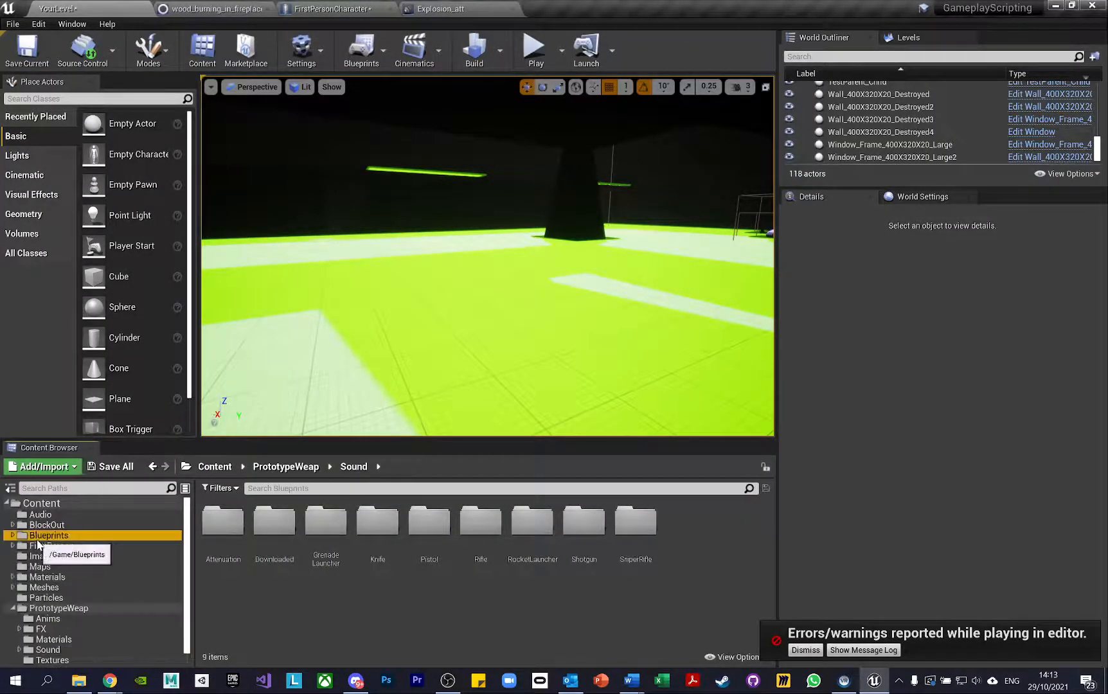
pyautogui.doubleClick(533, 534)
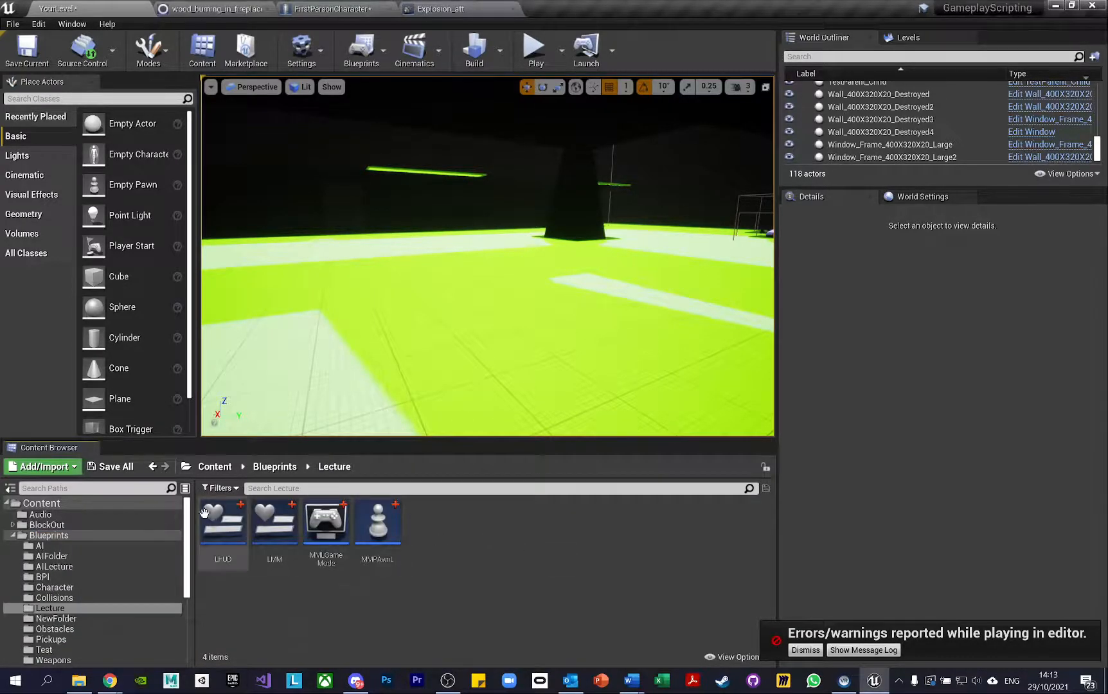
pyautogui.doubleClick(280, 520)
# Add an On Hovered event for the widget's Start Button
pyautogui.scroll(4, 442, 258)
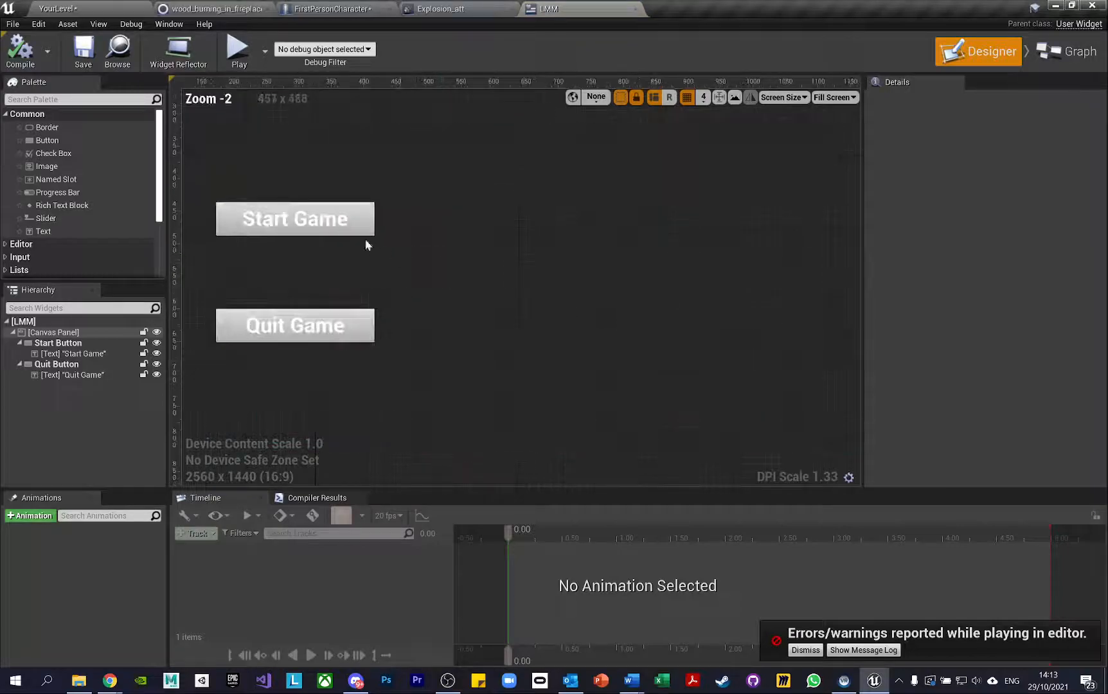
pyautogui.click(365, 234)
pyautogui.scroll(-5, 983, 341)
pyautogui.scroll(-6, 984, 347)
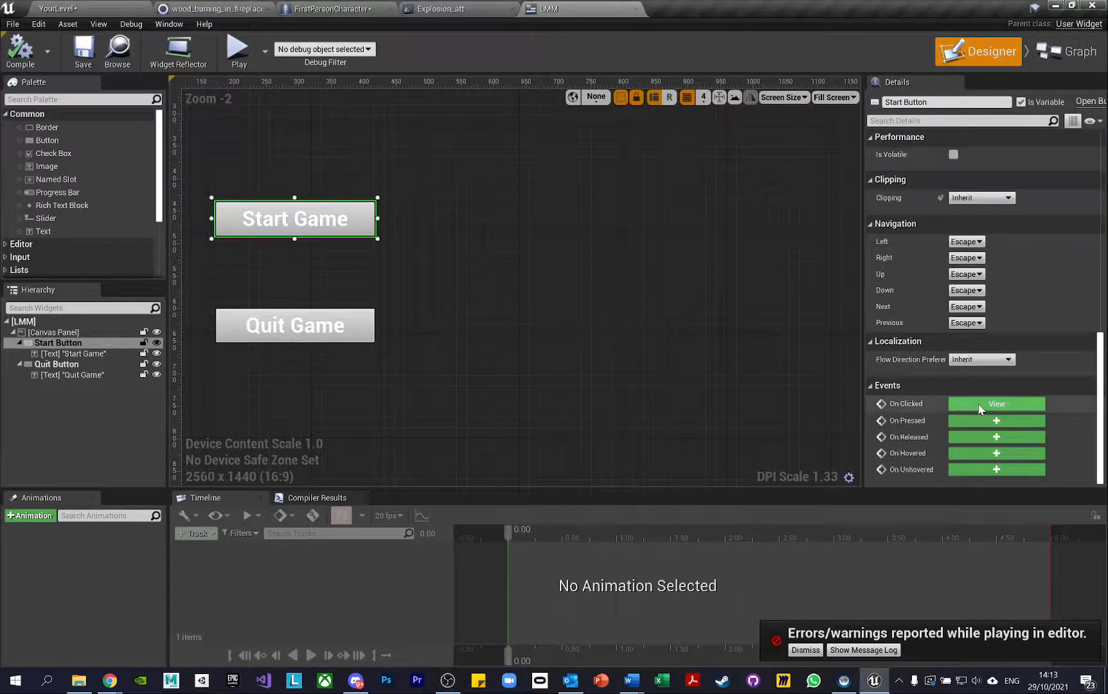
pyautogui.click(973, 450)
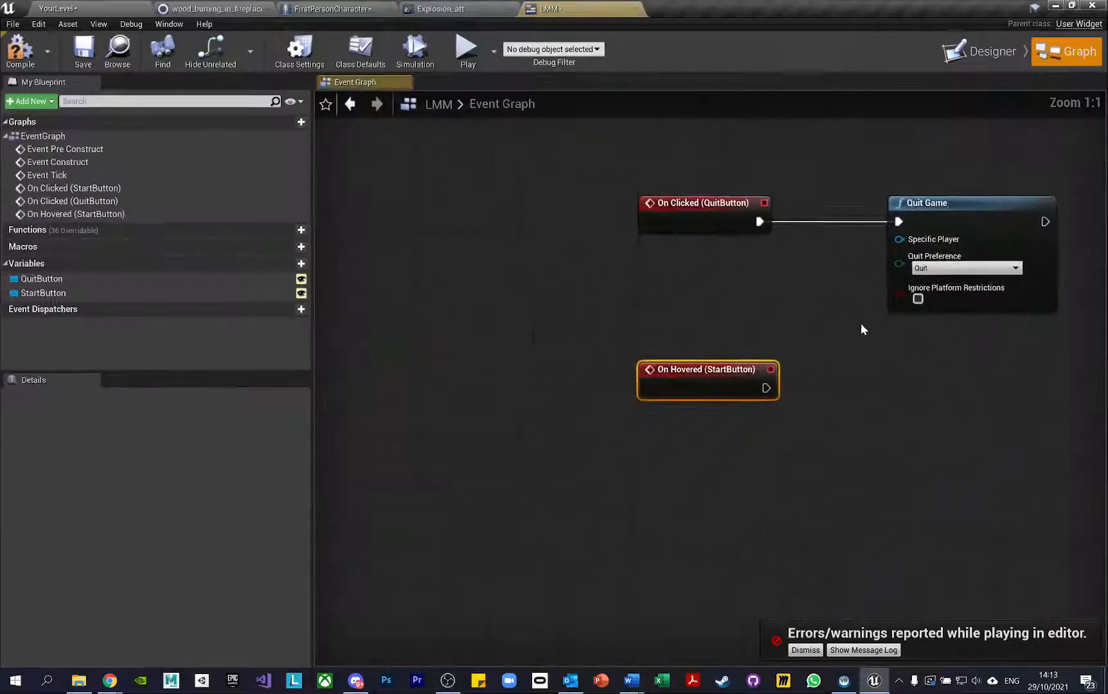
# Connect a Play Sound 2D node to the On Hovered (StartButton) event and set its sound to GL_Bounce_Cue
pyautogui.moveTo(489, 417); pyautogui.dragTo(604, 424)
pyautogui.write('play sound')
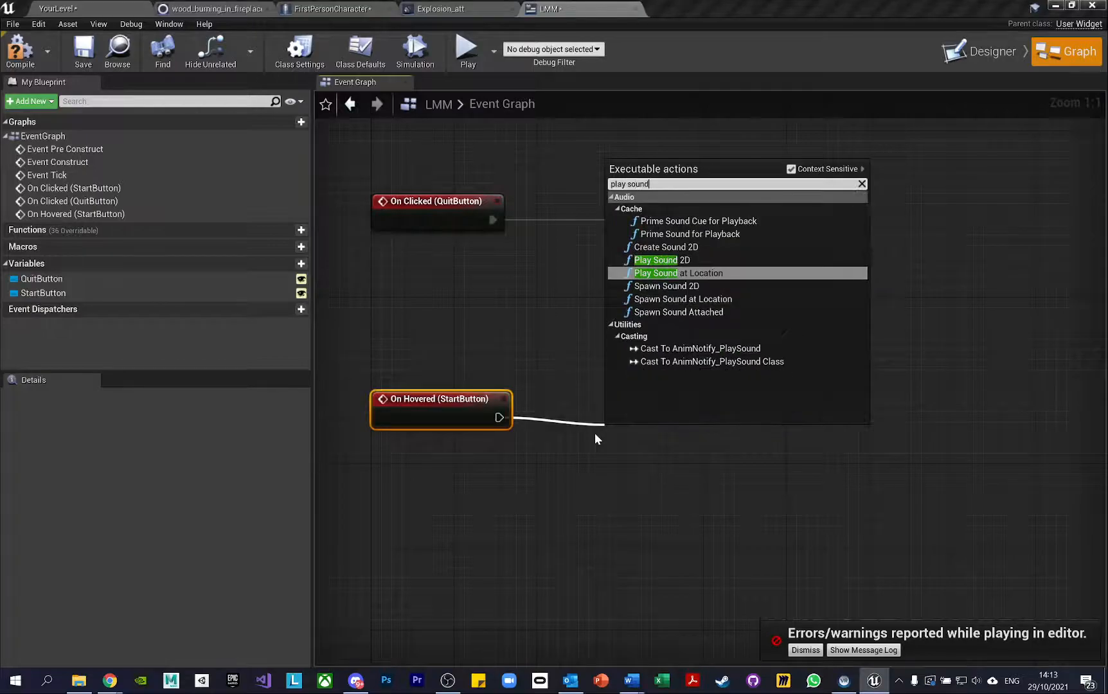
pyautogui.click(662, 260)
pyautogui.moveTo(693, 431); pyautogui.dragTo(692, 410)
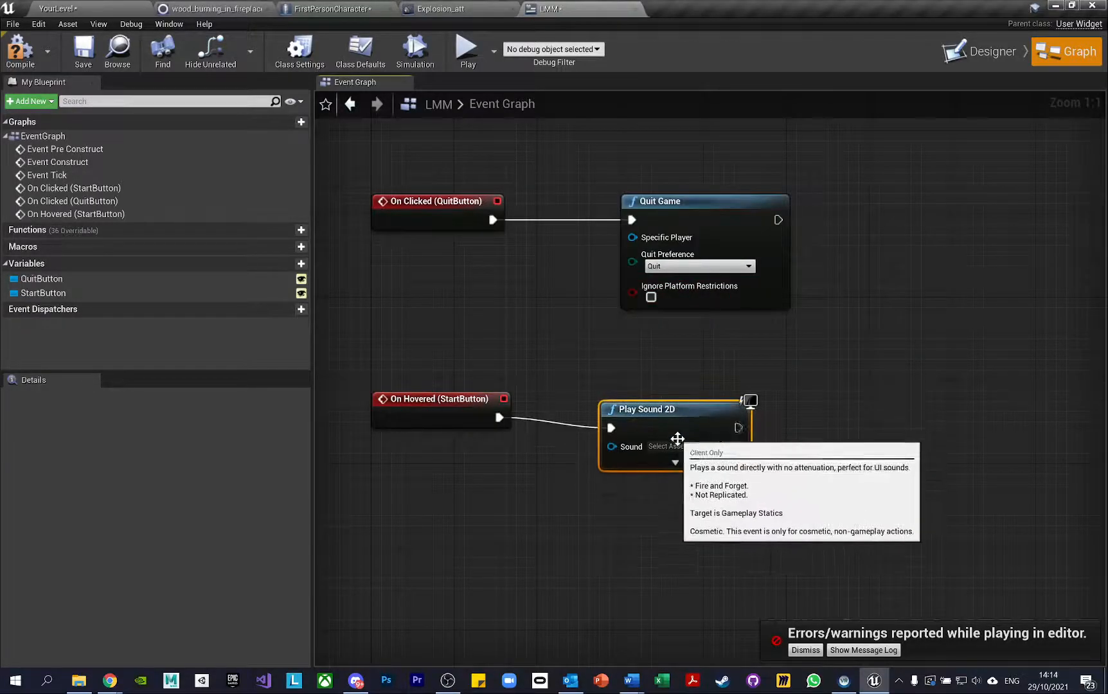
pyautogui.click(670, 447)
pyautogui.scroll(-8, 762, 558)
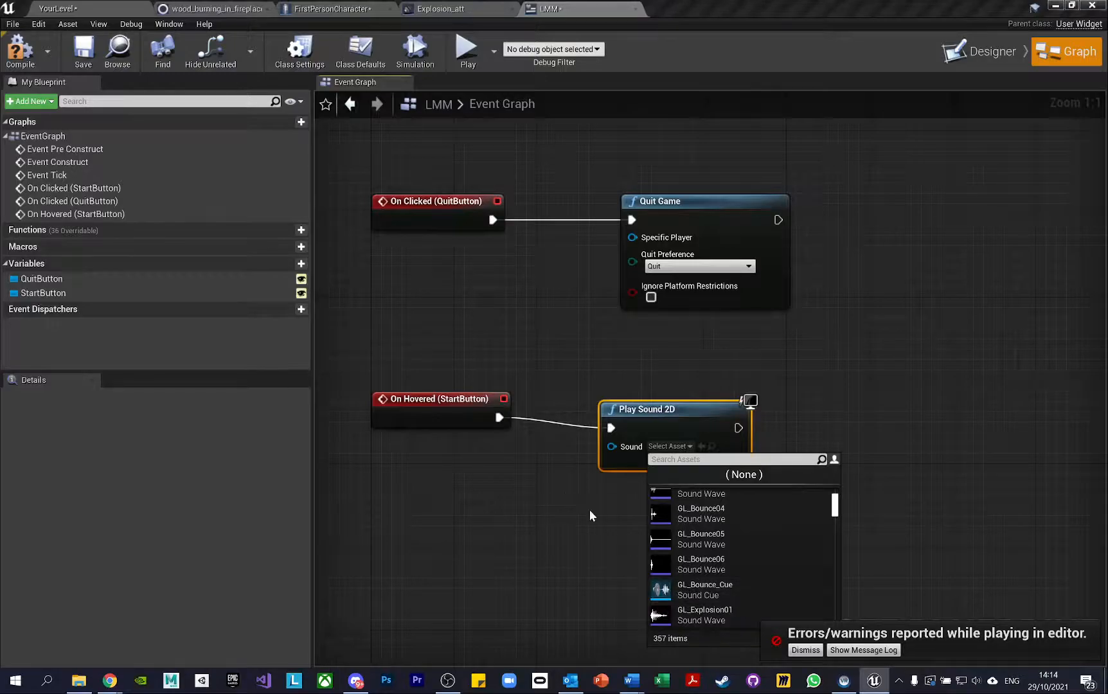
pyautogui.click(705, 587)
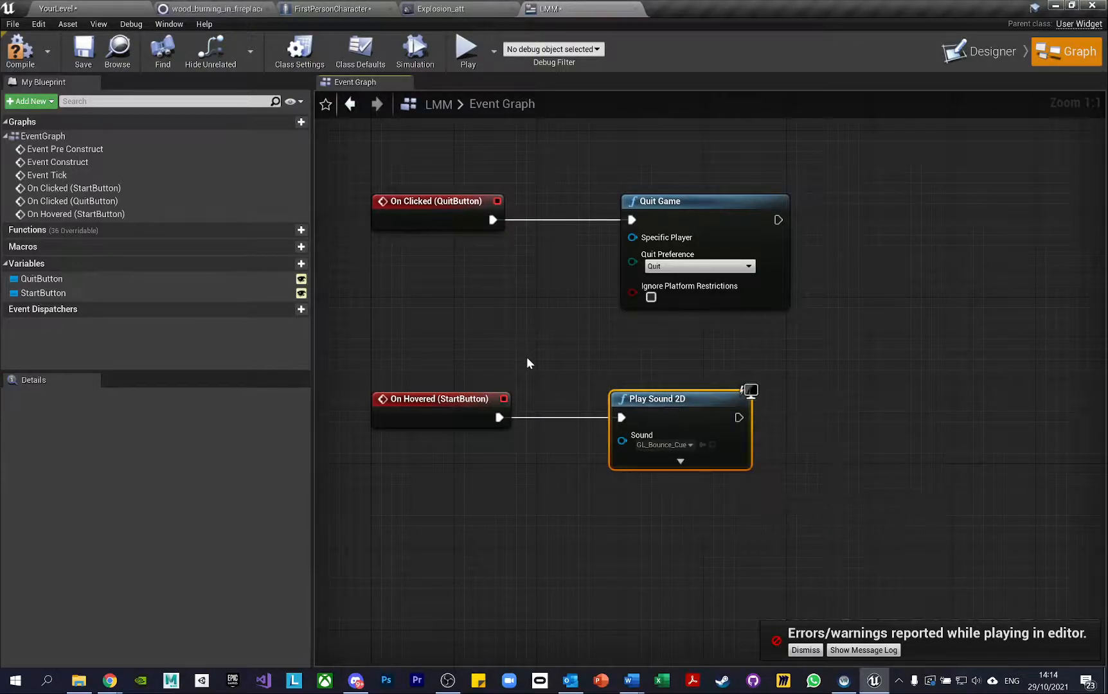
# Shift the On Hovered and Play Sound 2D nodes slightly, and compile and save the LMM widget
pyautogui.moveTo(528, 364); pyautogui.dragTo(503, 320, button='right')
pyautogui.click(444, 361)
pyautogui.moveTo(443, 361); pyautogui.dragTo(469, 359)
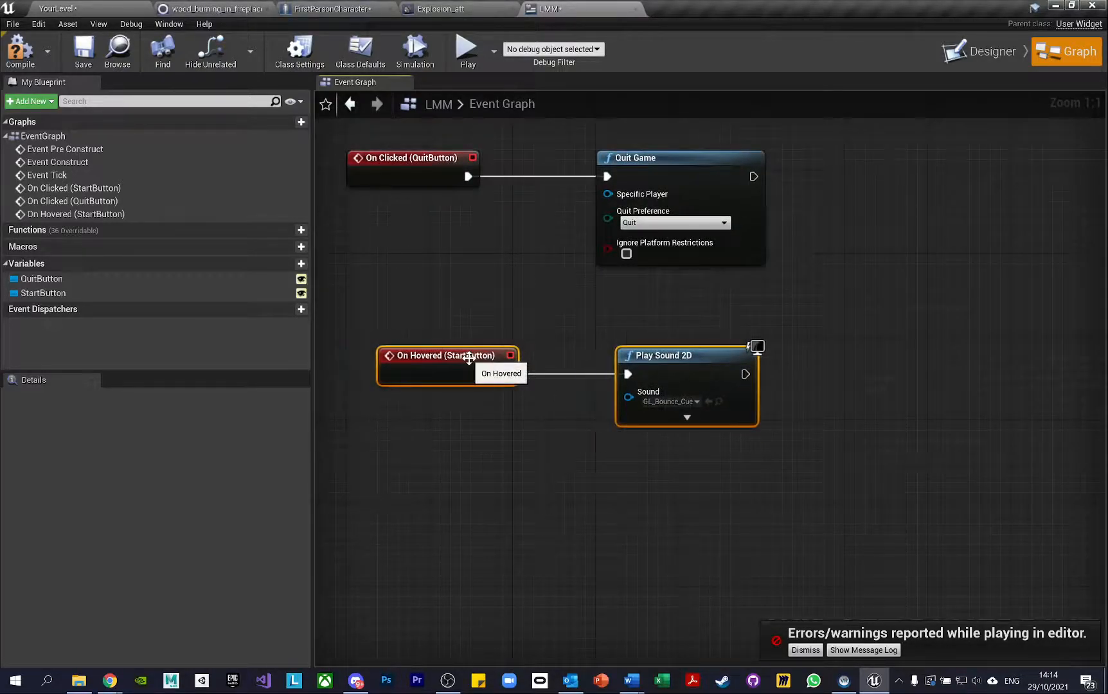
pyautogui.click(9, 49)
pyautogui.click(83, 52)
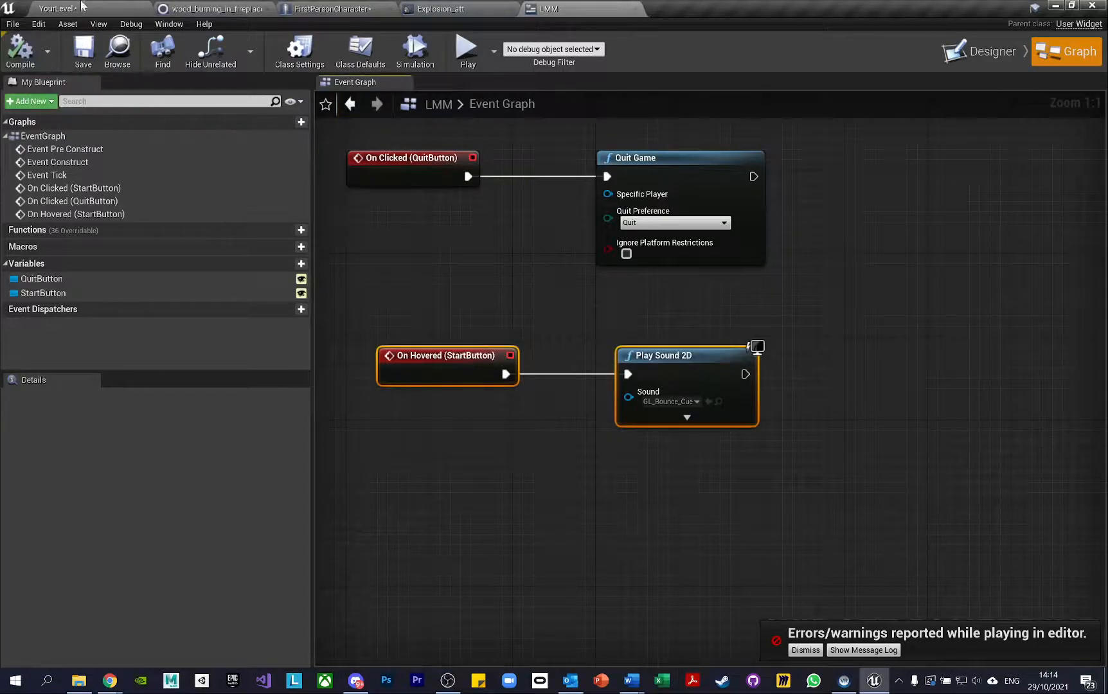
# Open LMMLevel from the Maps folder, saving the pending changes to the current work
pyautogui.click(57, 8)
pyautogui.click(15, 538)
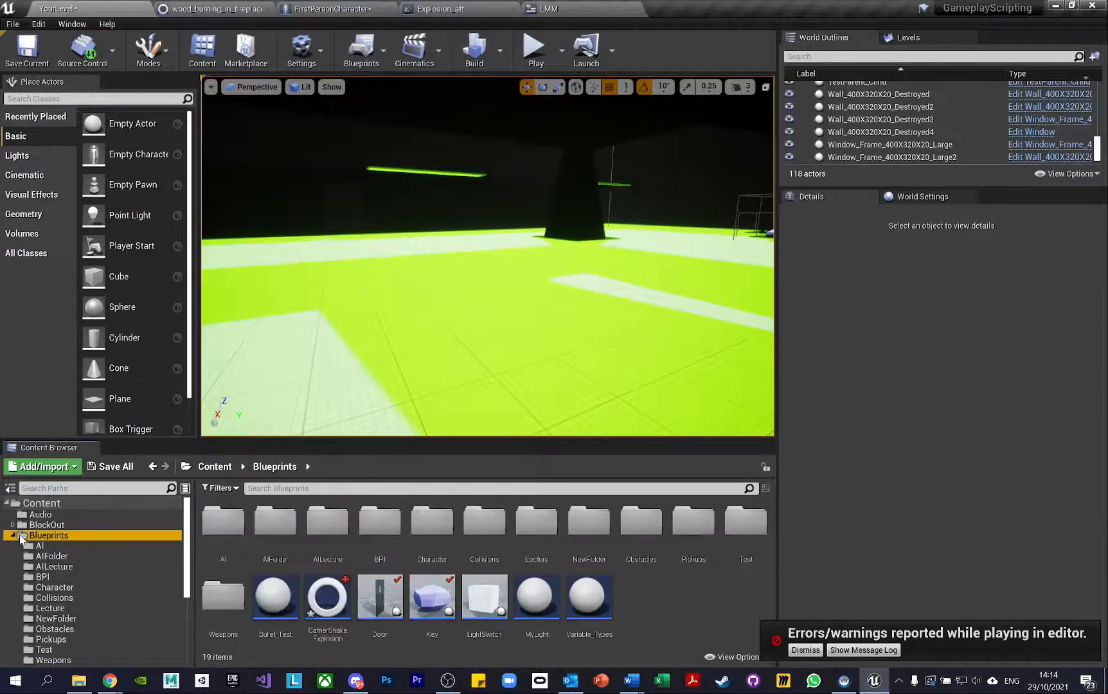
pyautogui.click(13, 535)
pyautogui.click(20, 610)
pyautogui.click(14, 608)
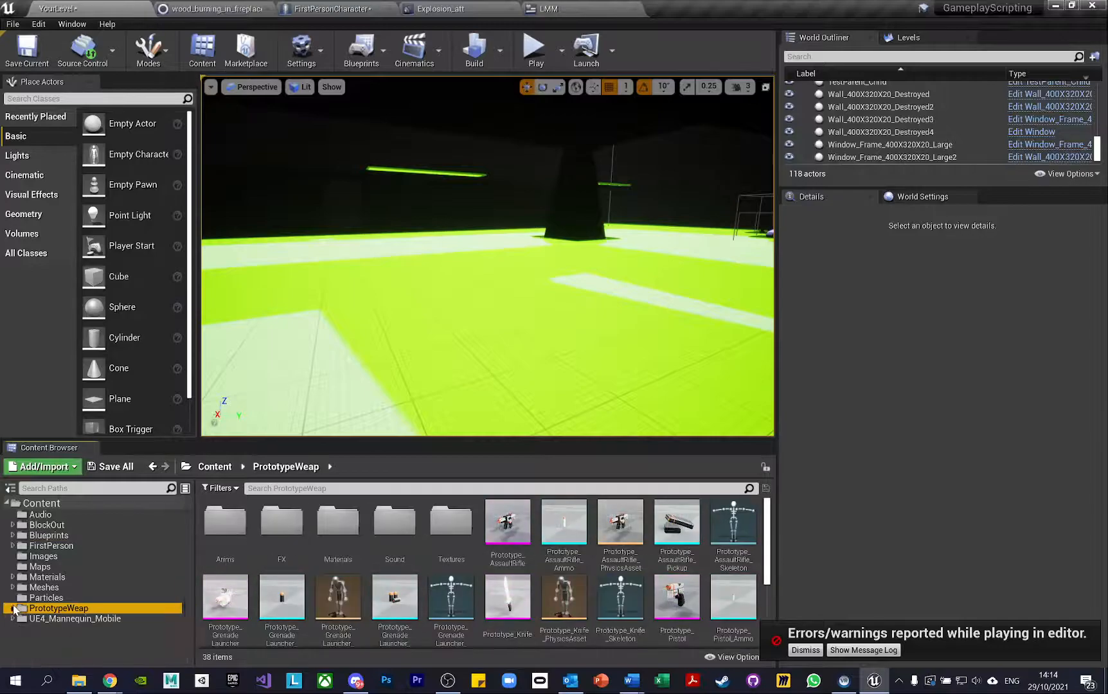
pyautogui.click(39, 566)
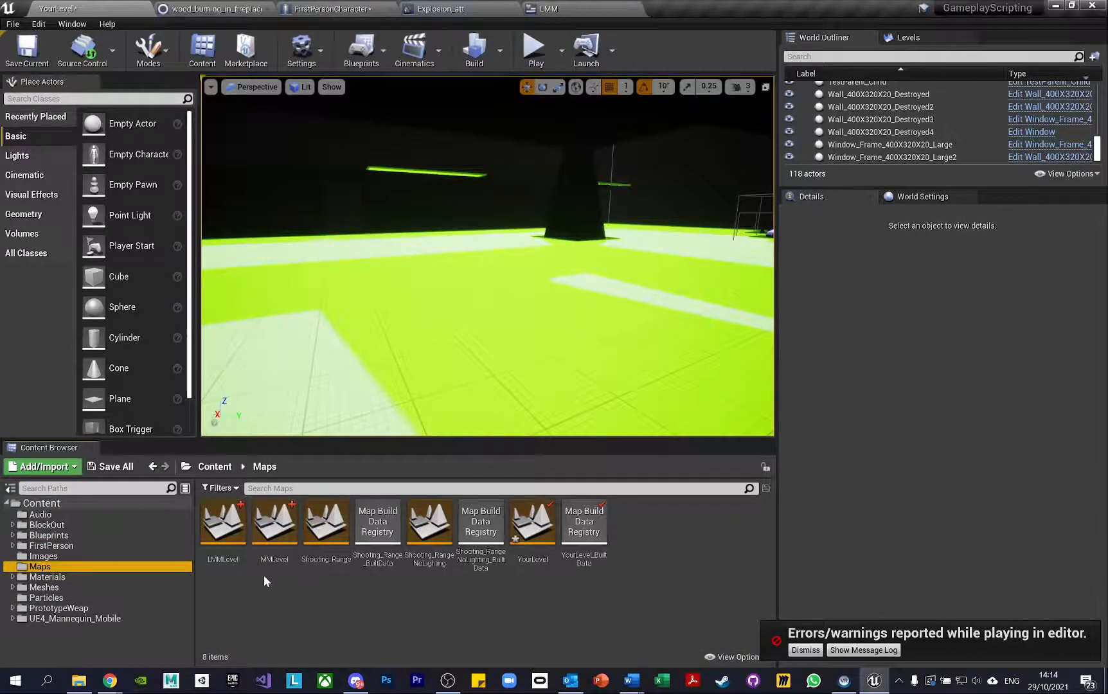
pyautogui.doubleClick(223, 524)
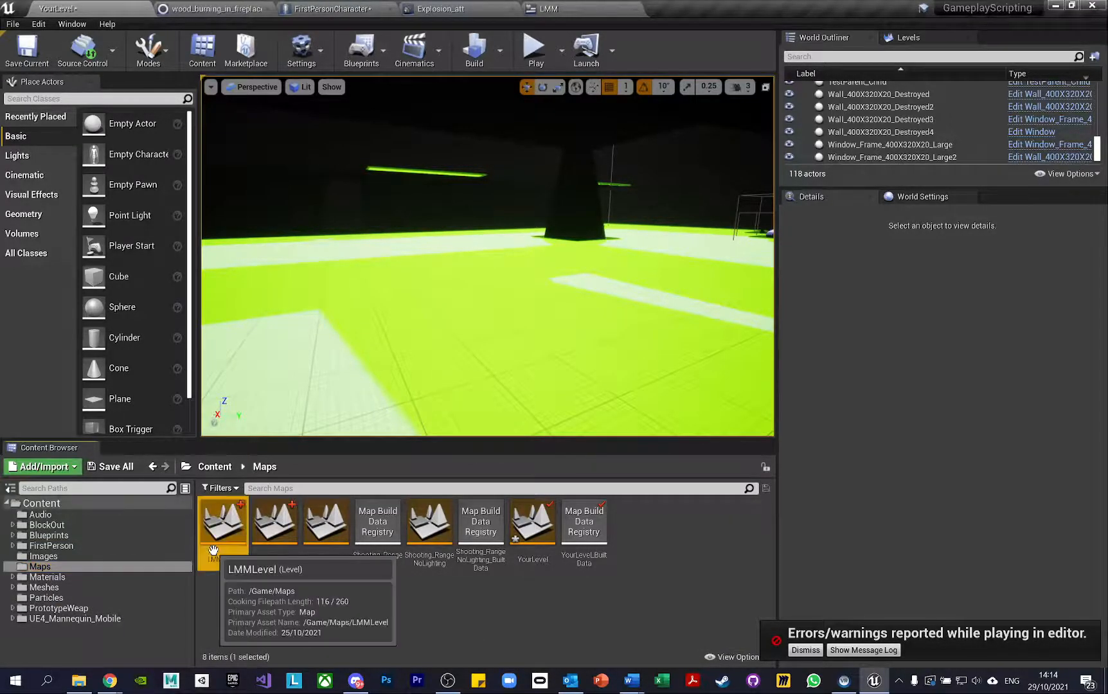
pyautogui.click(616, 461)
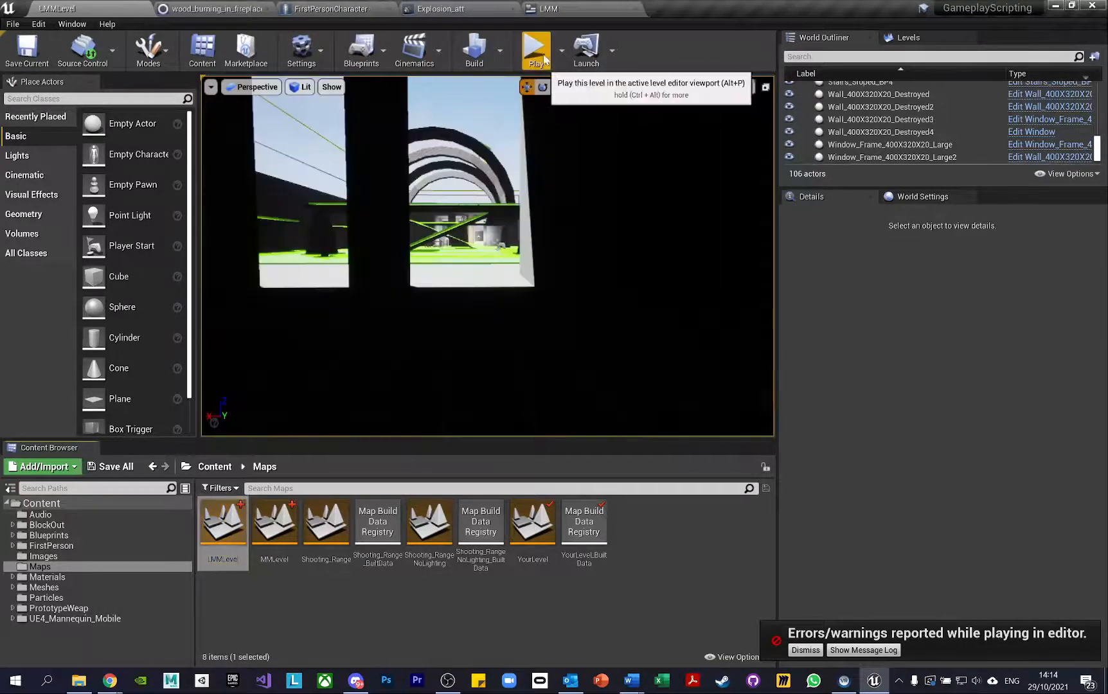
# Playtest LMMLevel to try the Start Game button's hover sound, start the game, and end the session
pyautogui.click(534, 47)
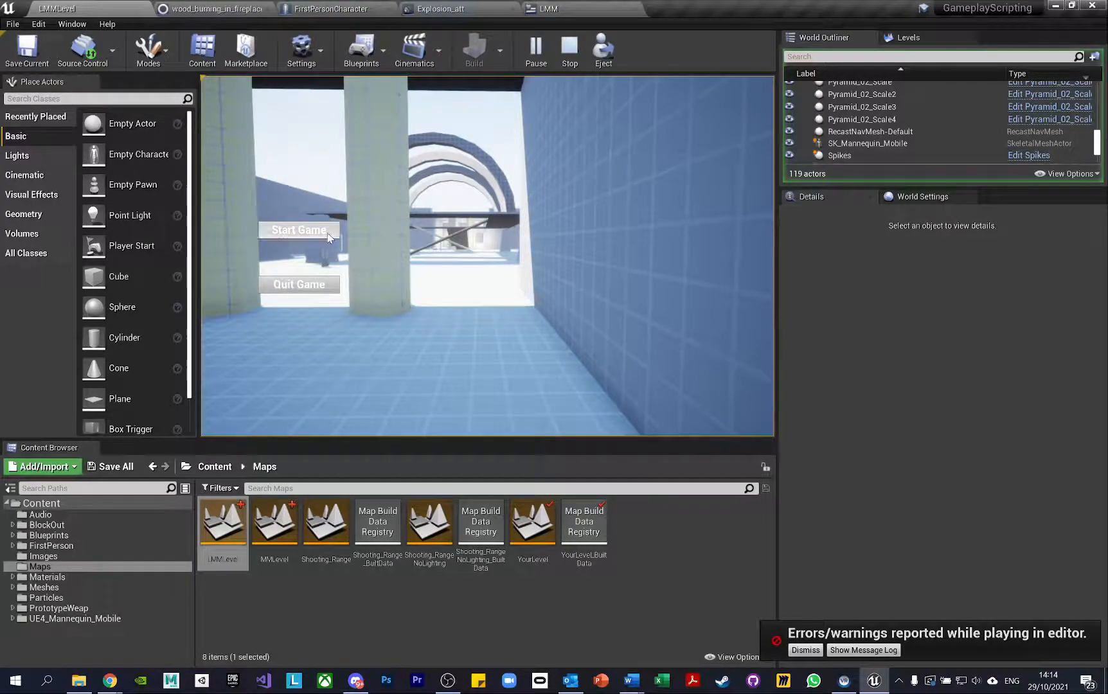
pyautogui.click(299, 230)
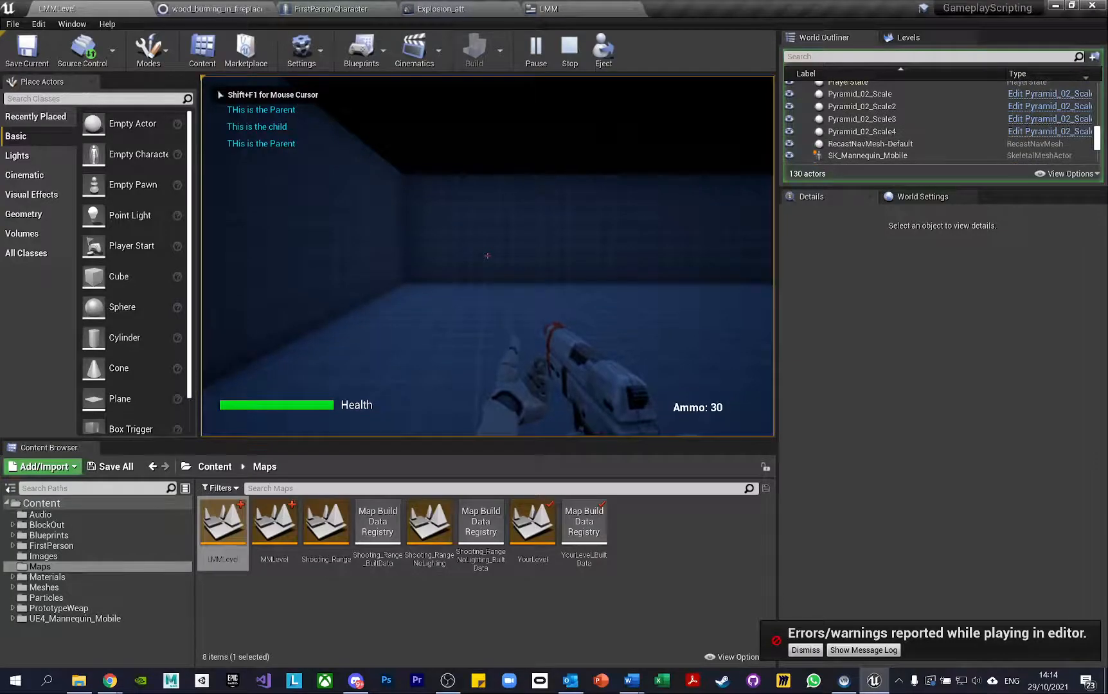
pyautogui.press('Escape')
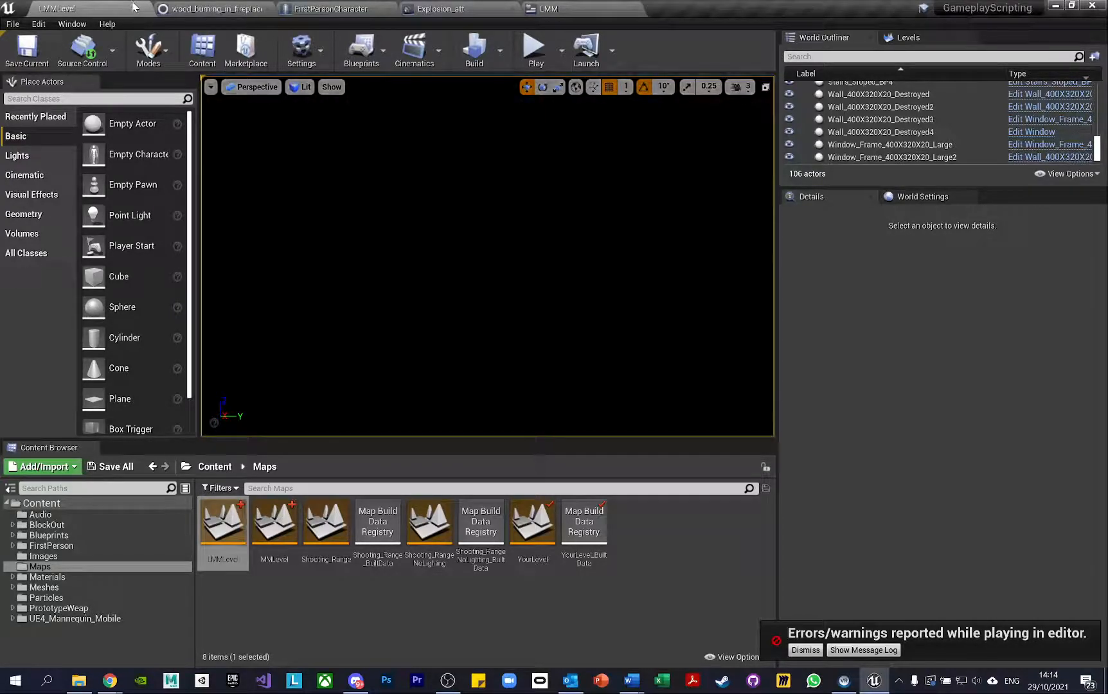
# Open the Prototype_Pistol asset from the PrototypeWeap folder and switch to its Fire_Pistol_W animation
pyautogui.click(352, 5)
pyautogui.click(58, 9)
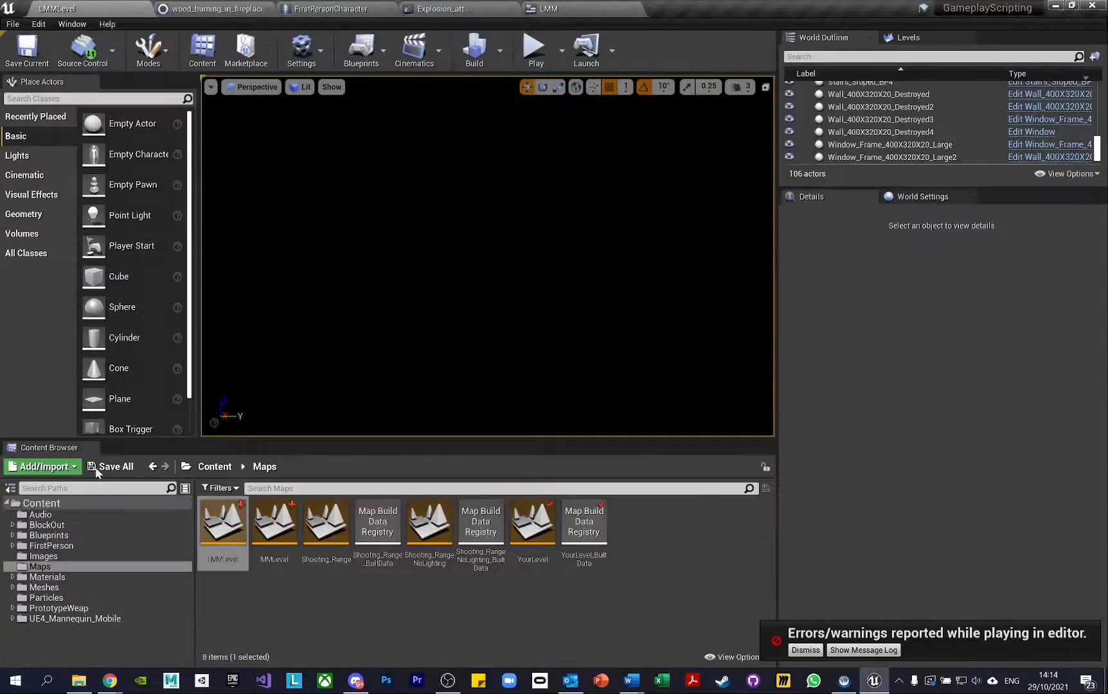
pyautogui.click(57, 548)
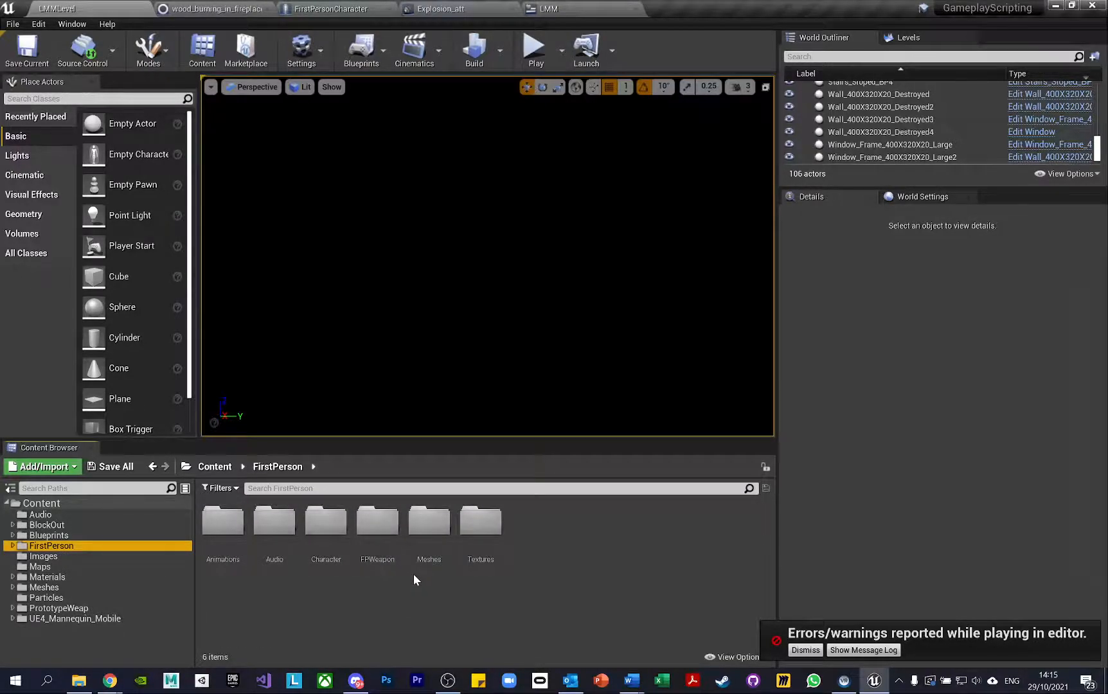
pyautogui.click(68, 608)
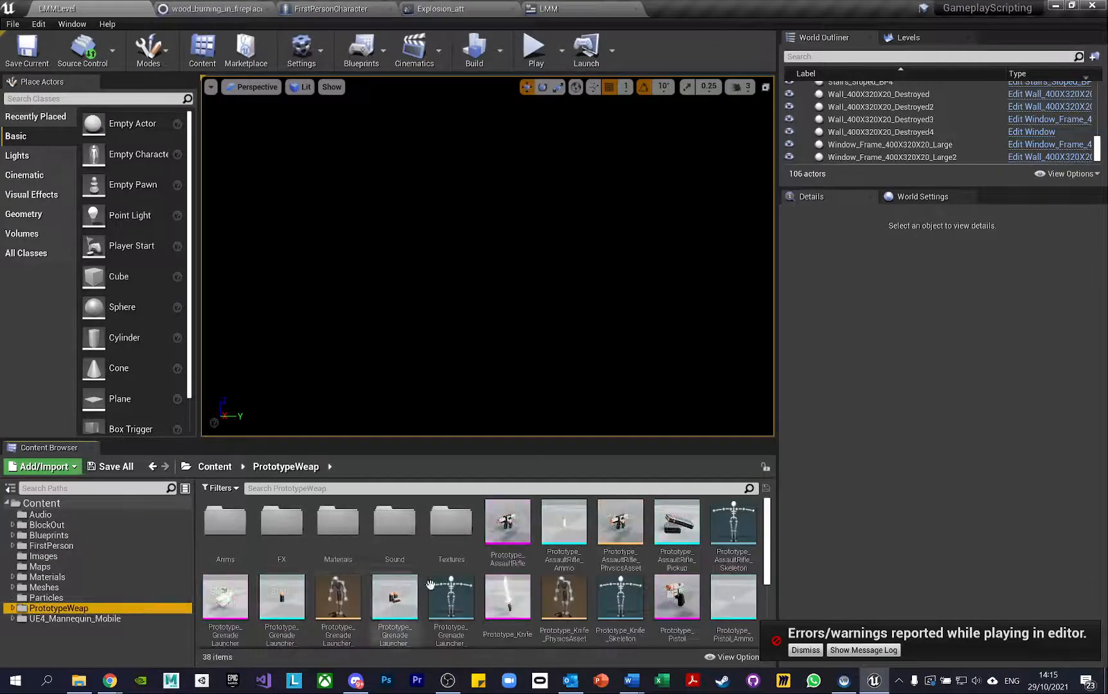
pyautogui.doubleClick(678, 595)
pyautogui.click(977, 51)
# Add a Play Sound notify on track 2 at frame 3, in line with the pistol muzzle flash, and open its sound asset choices
pyautogui.moveTo(614, 441)
pyautogui.mouseDown()
pyautogui.moveTo(557, 442)
pyautogui.moveTo(622, 441)
pyautogui.mouseUp()
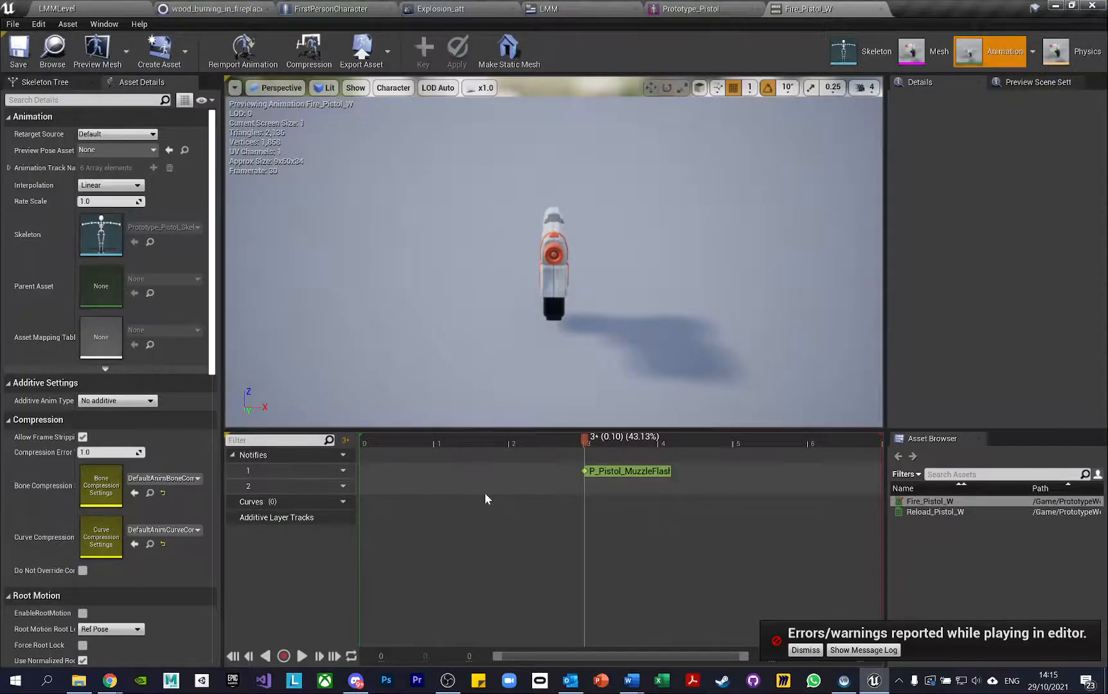
pyautogui.rightClick(584, 490)
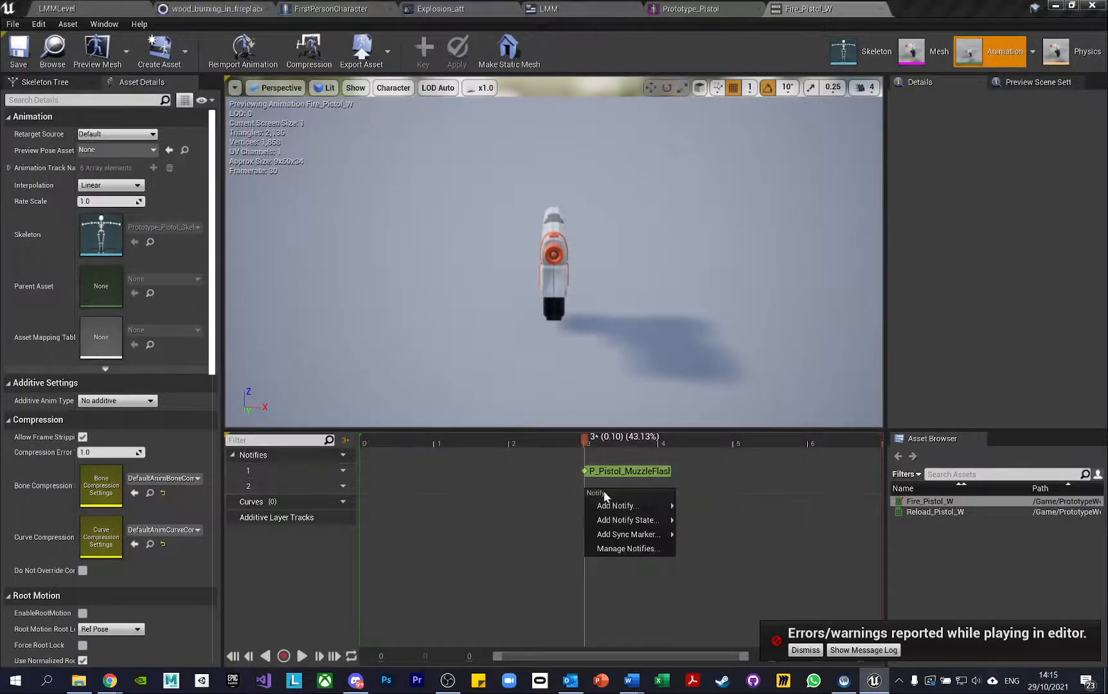
pyautogui.moveTo(629, 509)
pyautogui.click(714, 601)
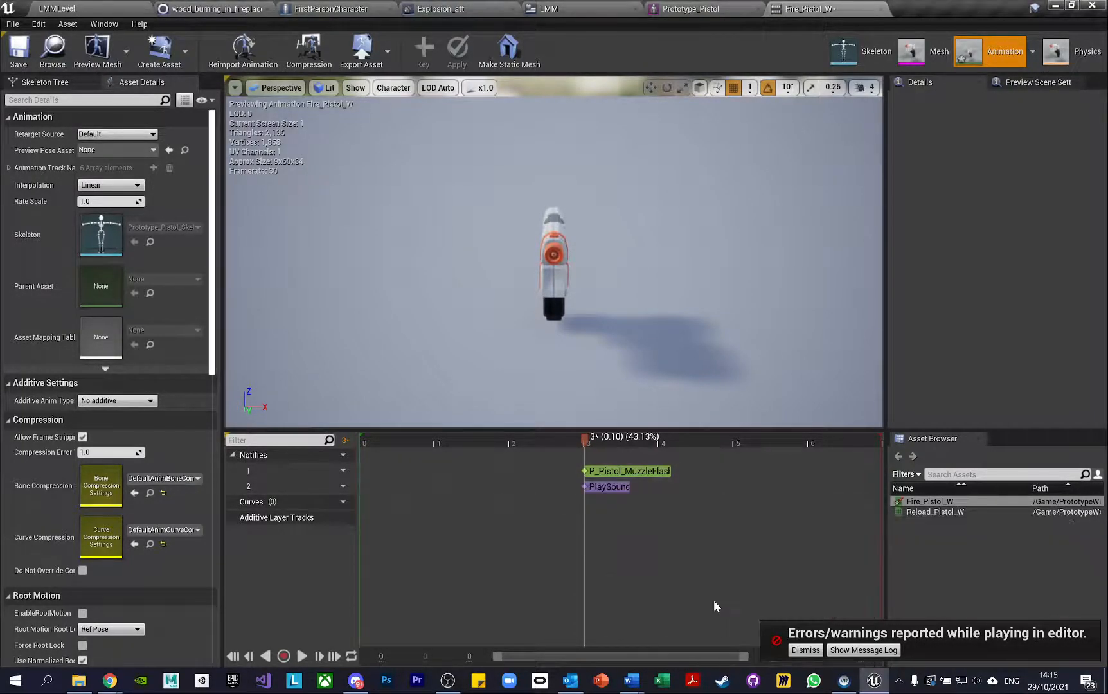
pyautogui.click(620, 489)
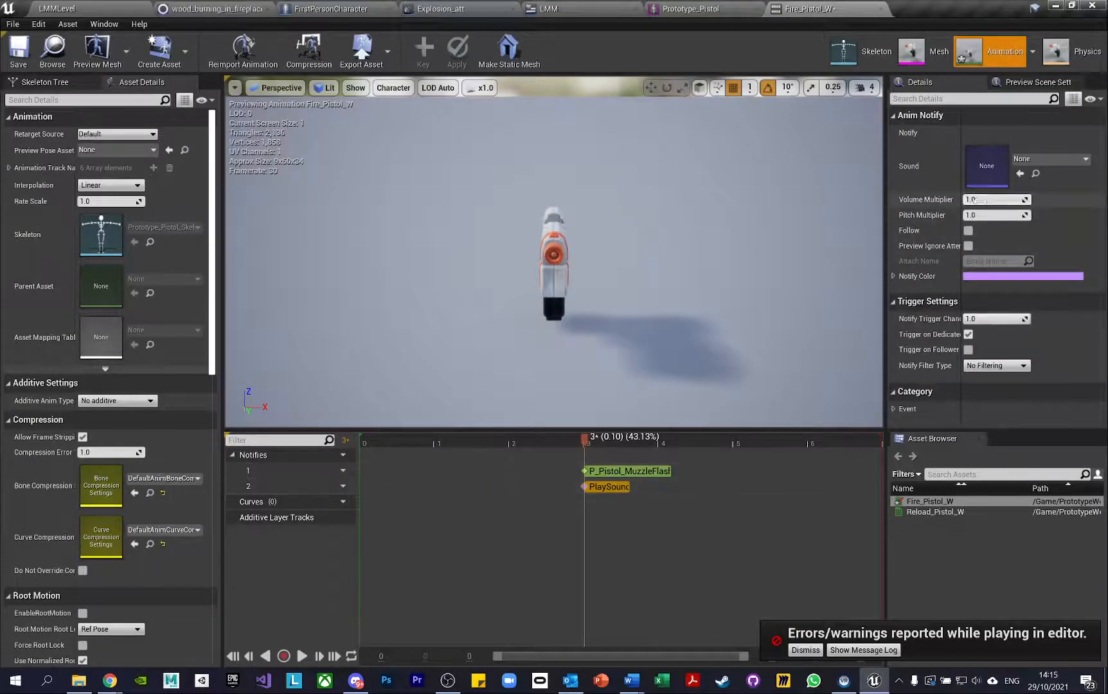
pyautogui.click(1033, 160)
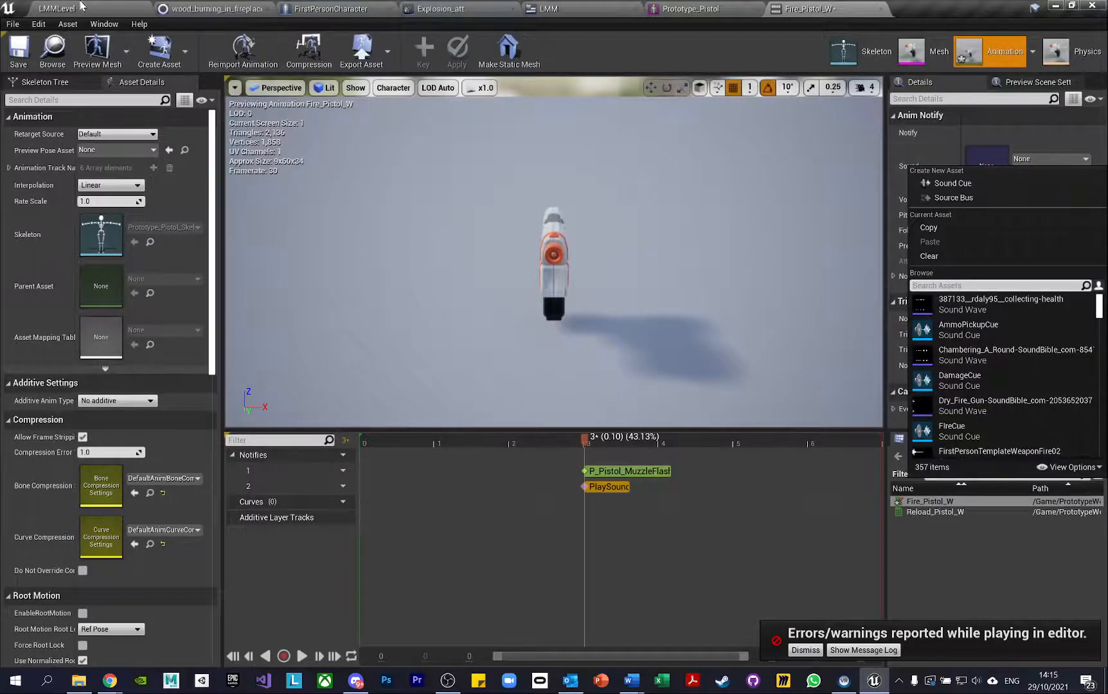
# Check the pistol cue in the Audio folder, and set the Fire_Pistol_W notify's sound to PistolCue
pyautogui.click(56, 8)
pyautogui.click(77, 515)
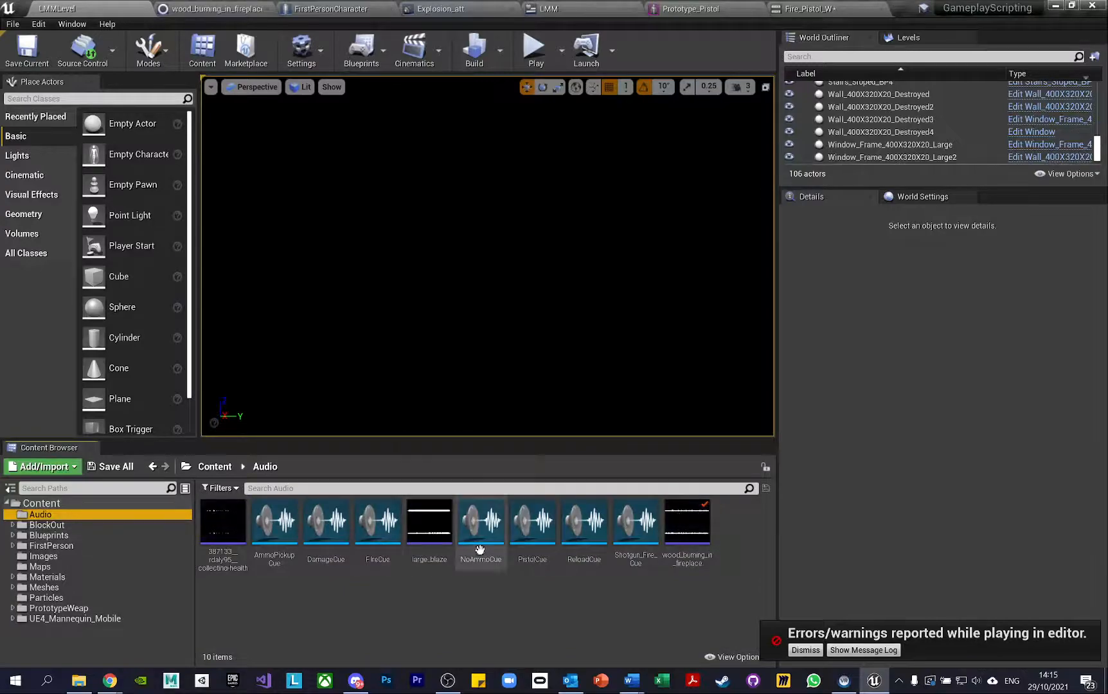
pyautogui.click(531, 531)
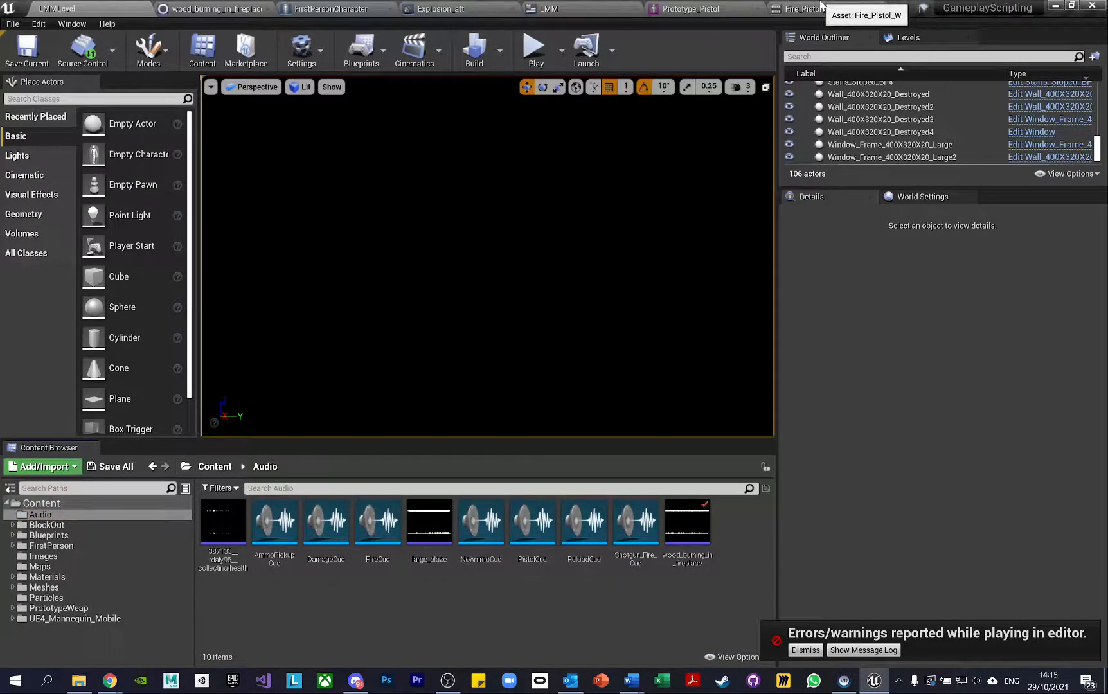
pyautogui.click(842, 8)
pyautogui.click(1015, 161)
pyautogui.write('pistolc')
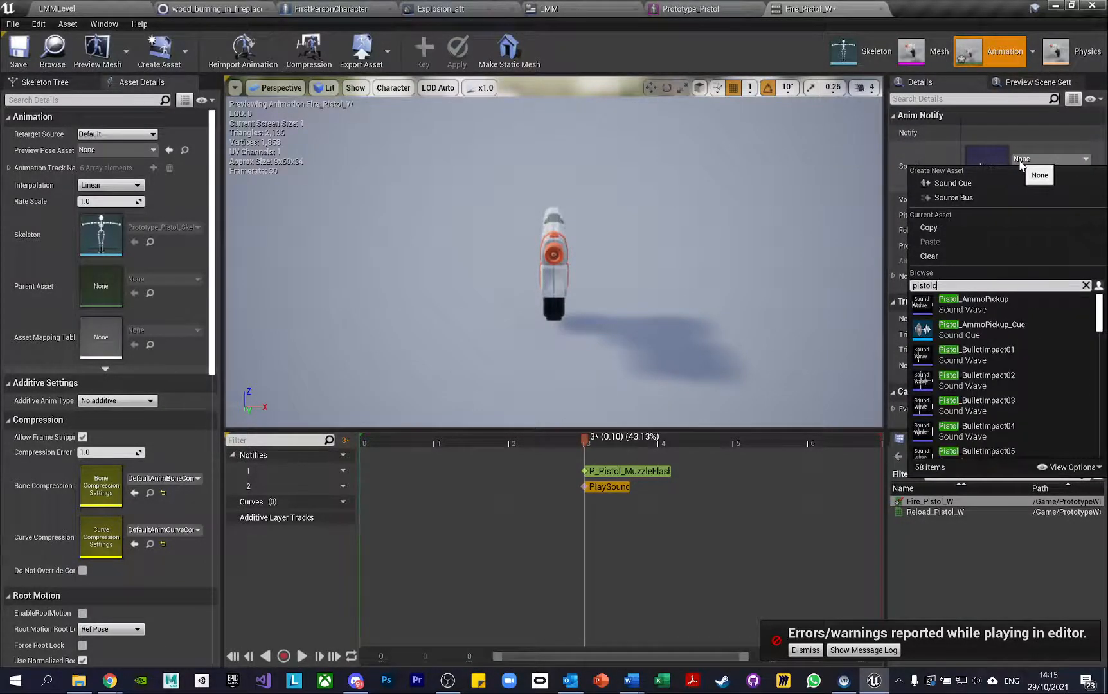
pyautogui.write('ue')
pyautogui.click(957, 315)
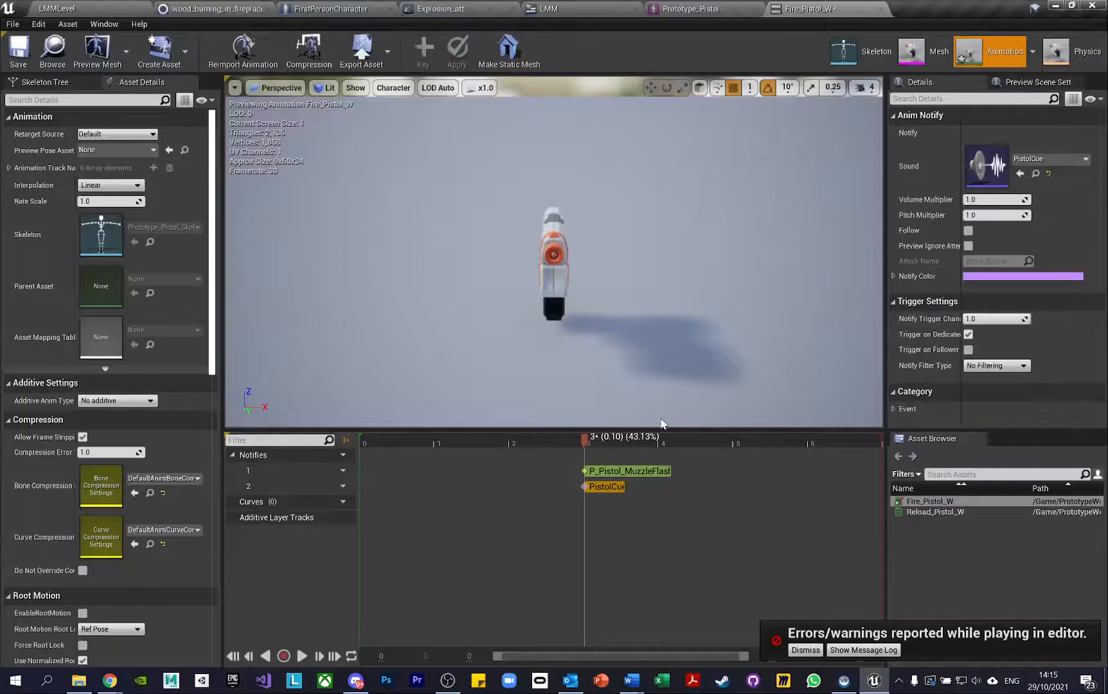
# Play back the Fire_Pistol_W animation to hear the notify's sound, and pause the preview
pyautogui.moveTo(587, 439); pyautogui.dragTo(543, 444)
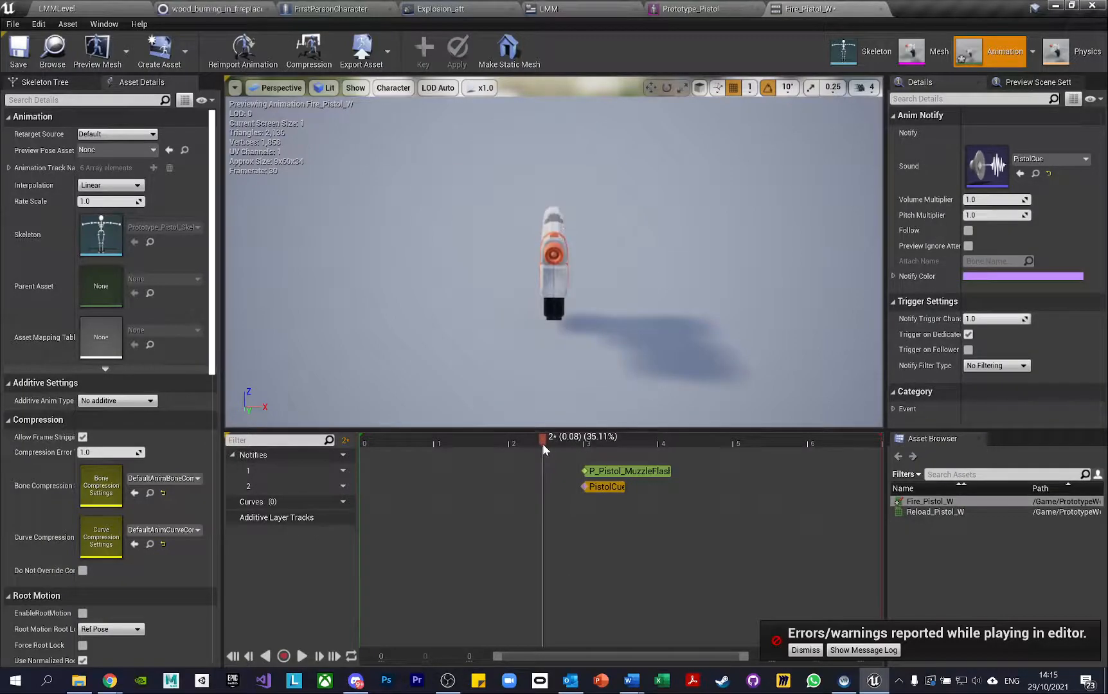
pyautogui.click(301, 656)
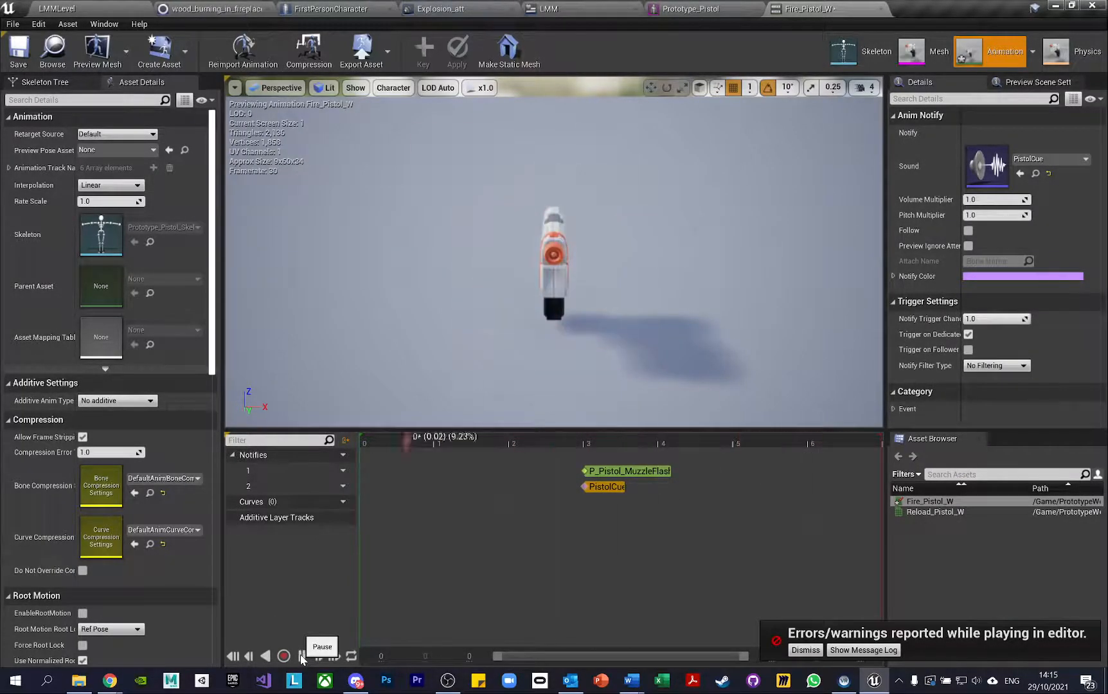
pyautogui.click(300, 656)
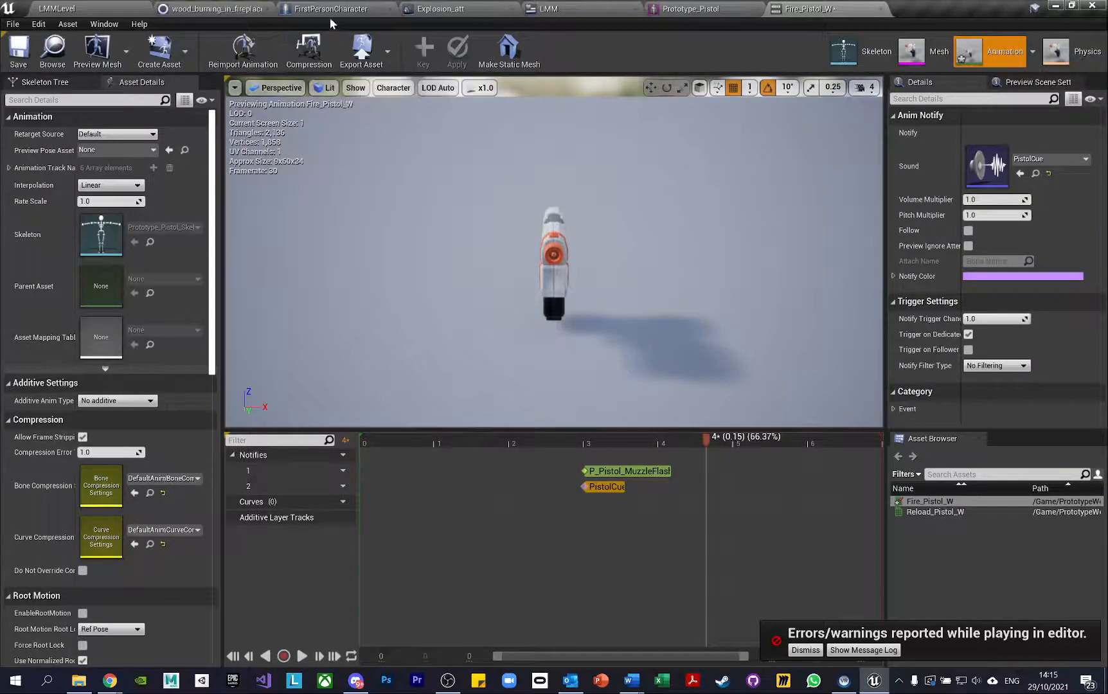
# Open YourLevel from the Maps folder, saving the modified Fire_Pistol_W animation
pyautogui.click(85, 7)
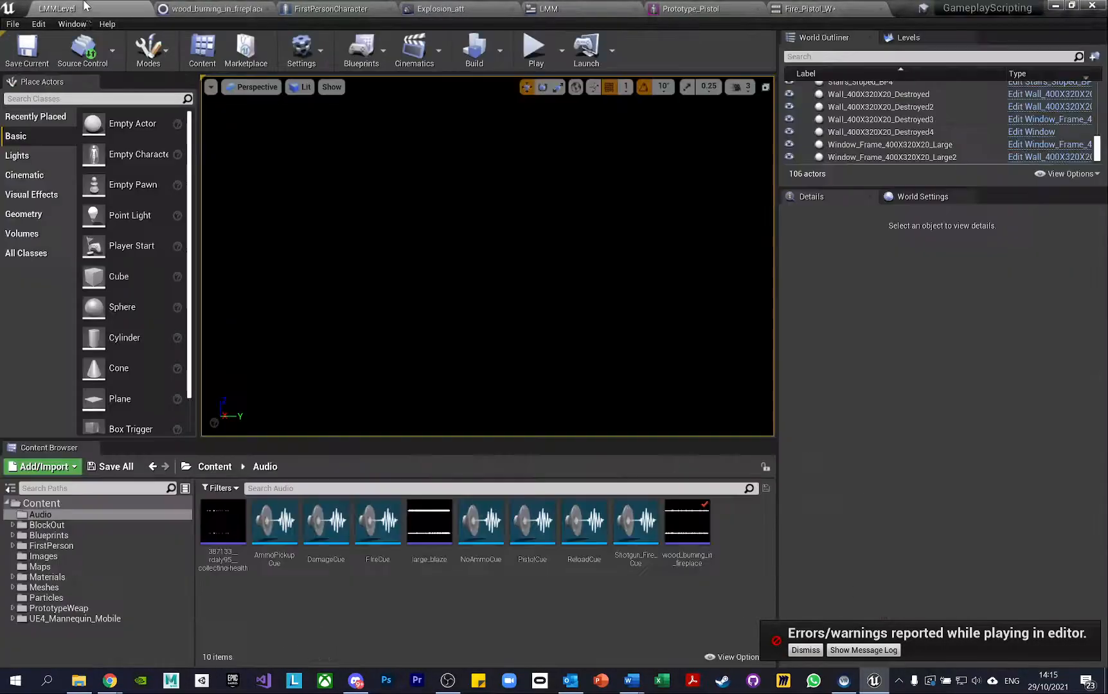
pyautogui.click(47, 536)
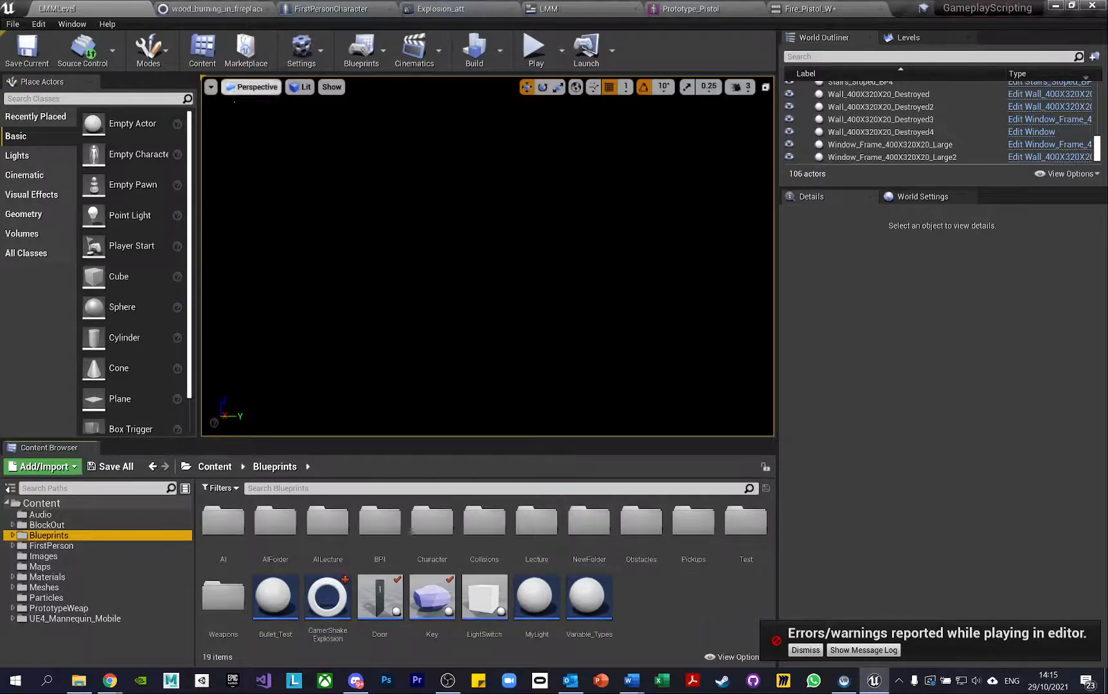
pyautogui.click(62, 568)
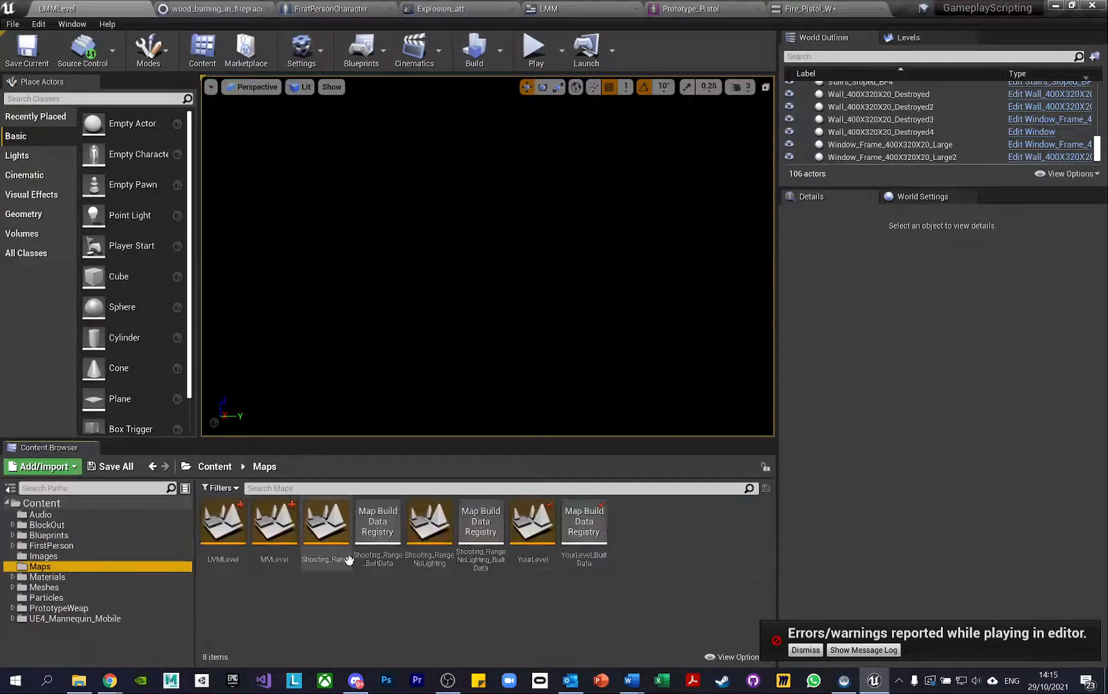
pyautogui.doubleClick(547, 541)
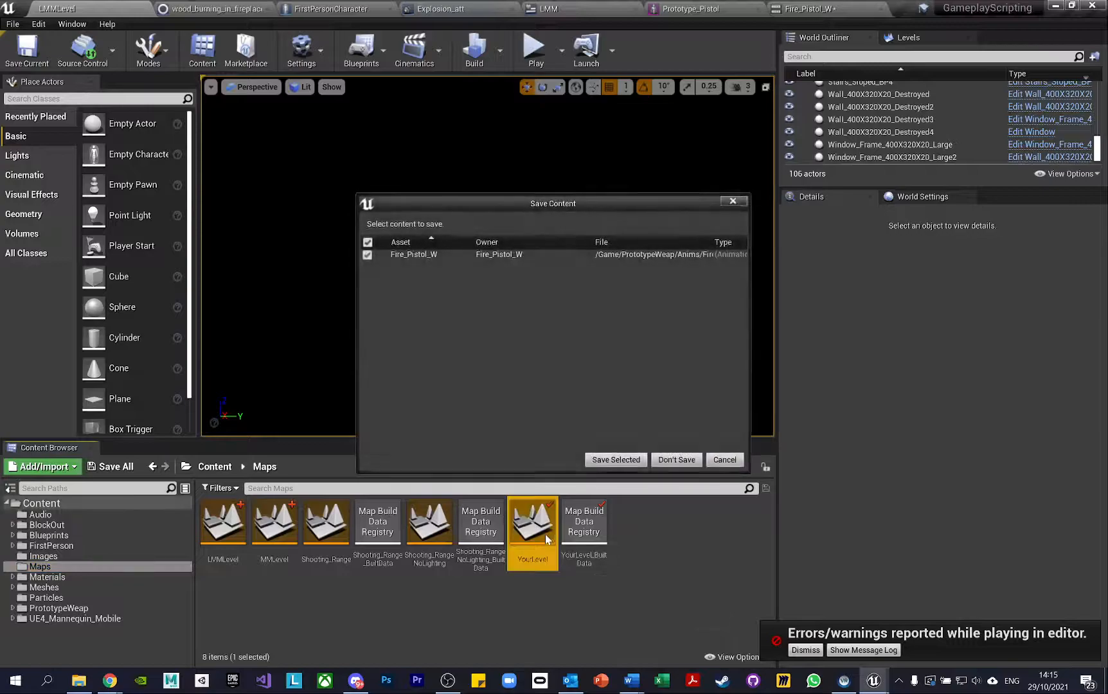
pyautogui.click(615, 460)
# Playtest YourLevel, firing the pistol repeatedly to hear its shot sound, and end the session, closing the message log
pyautogui.click(536, 48)
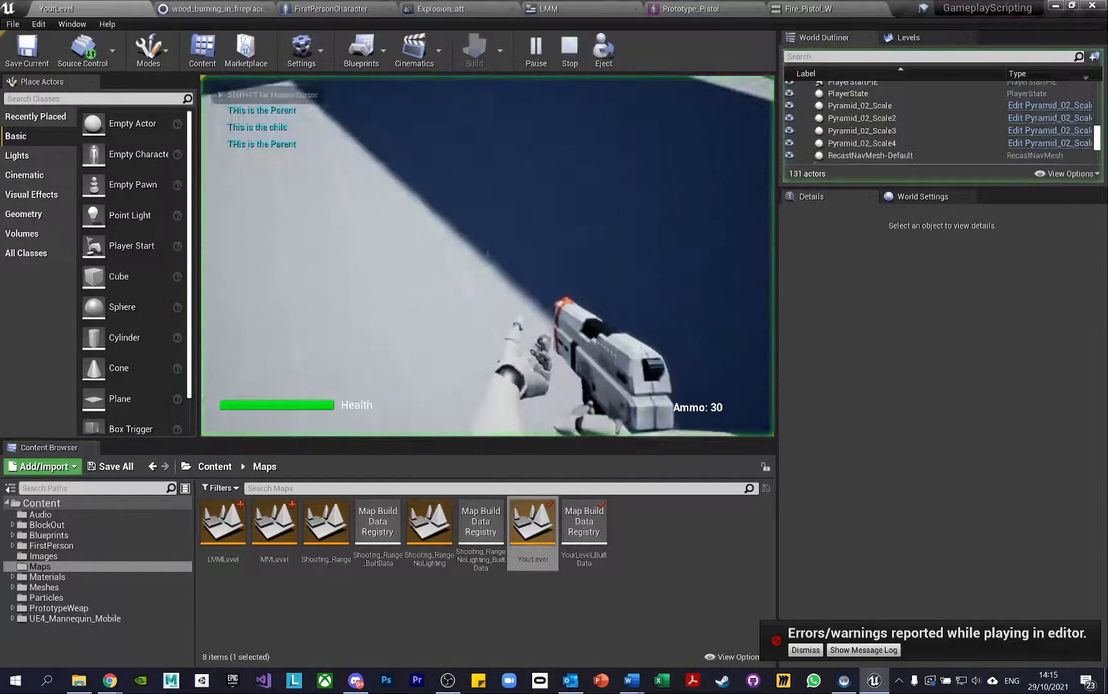
pyautogui.click(487, 256)
pyautogui.click(488, 256)
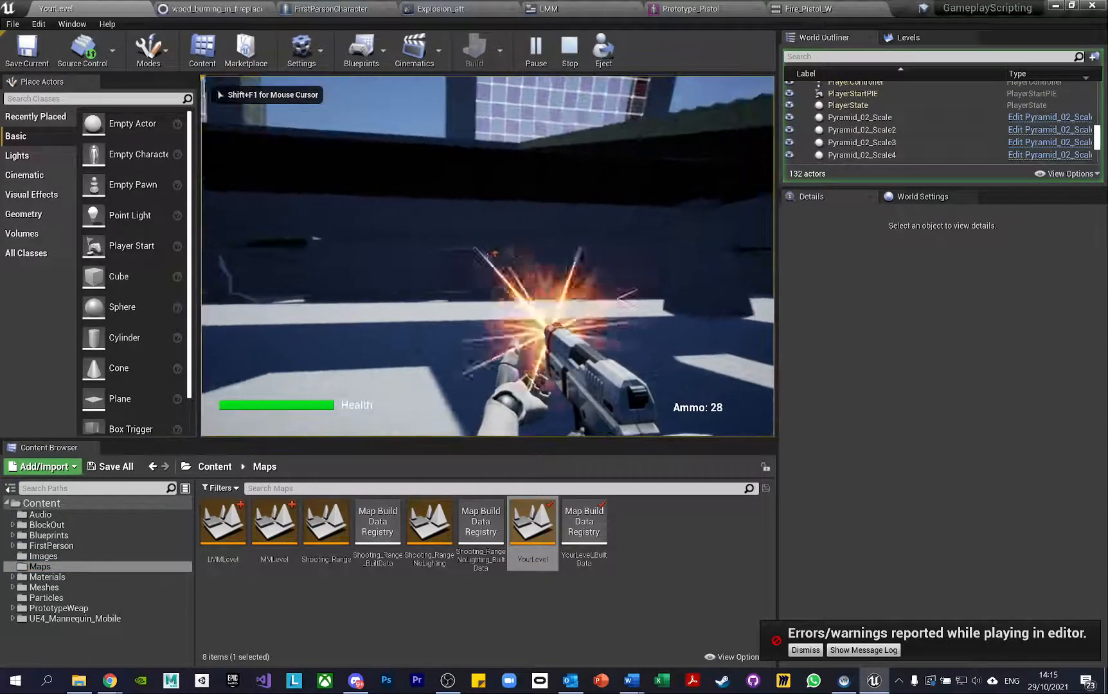
pyautogui.click(487, 256)
pyautogui.click(487, 256)
pyautogui.click(487, 256)
pyautogui.click(487, 256)
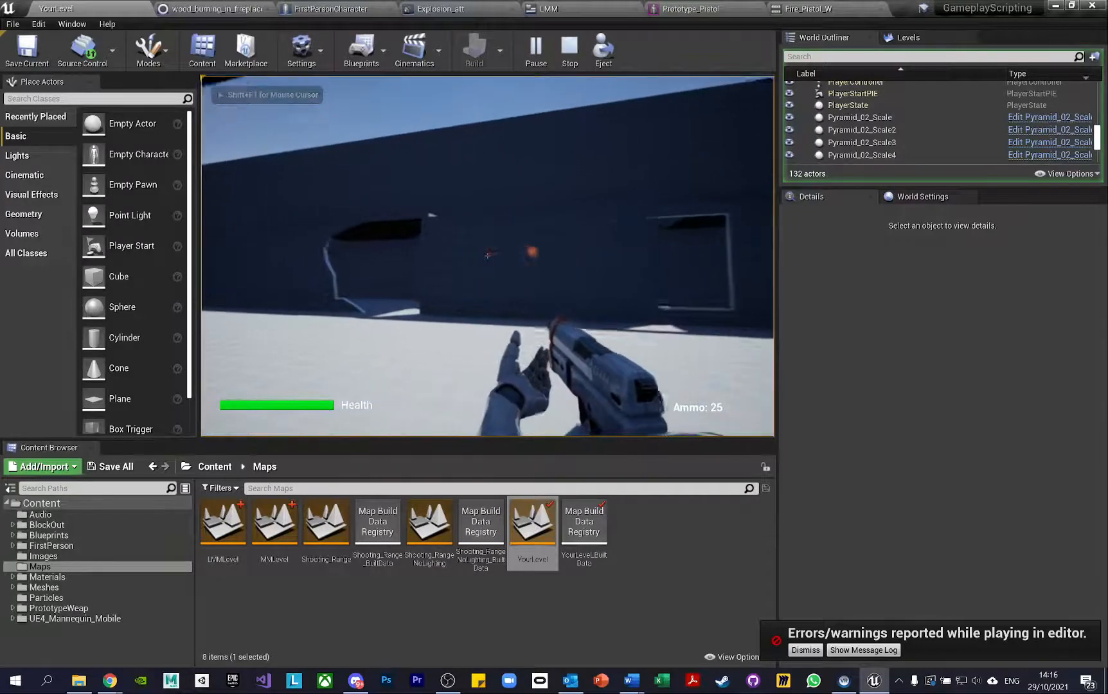
pyautogui.click(487, 255)
pyautogui.click(488, 255)
pyautogui.click(487, 255)
pyautogui.click(488, 255)
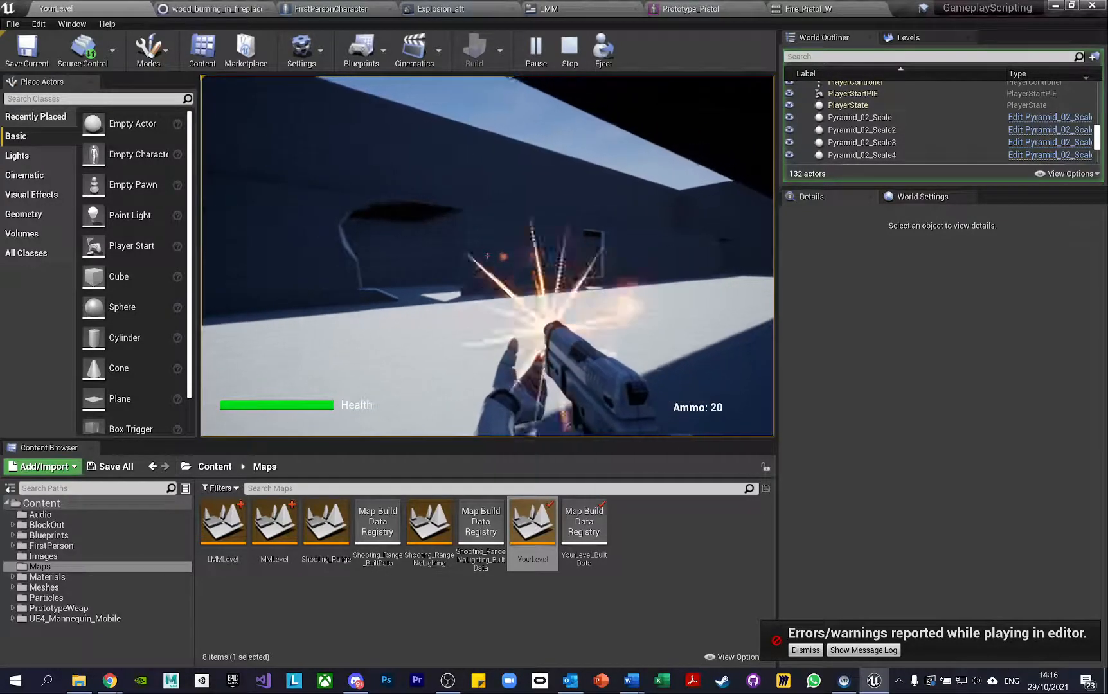
pyautogui.click(487, 256)
pyautogui.click(488, 256)
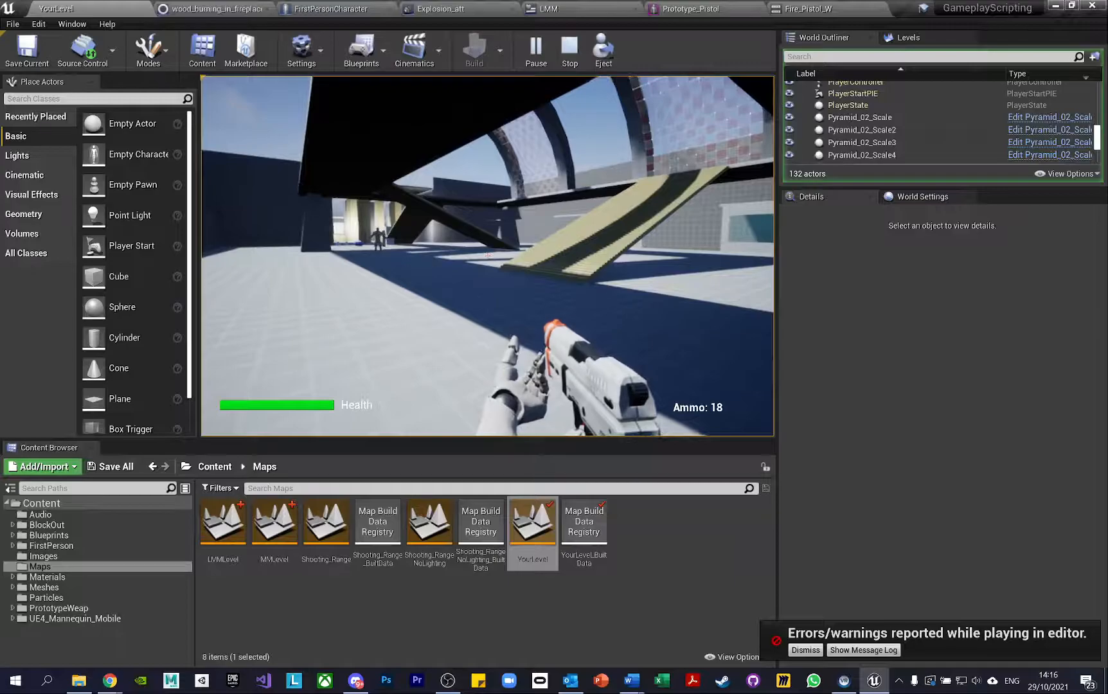
pyautogui.press('Escape')
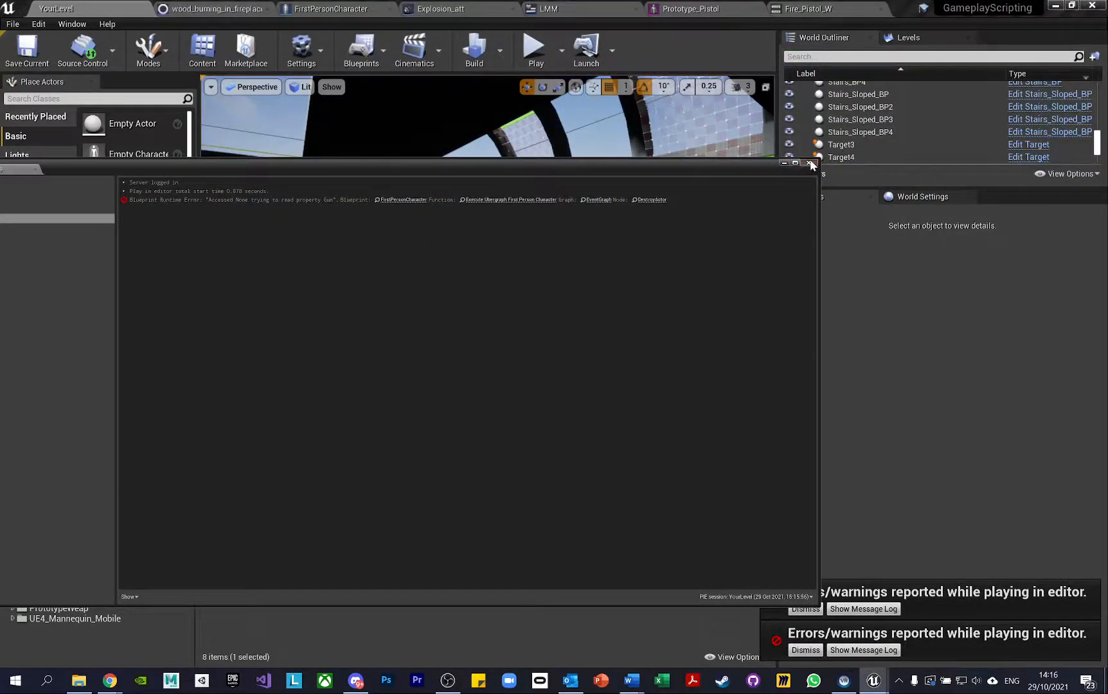
pyautogui.click(810, 163)
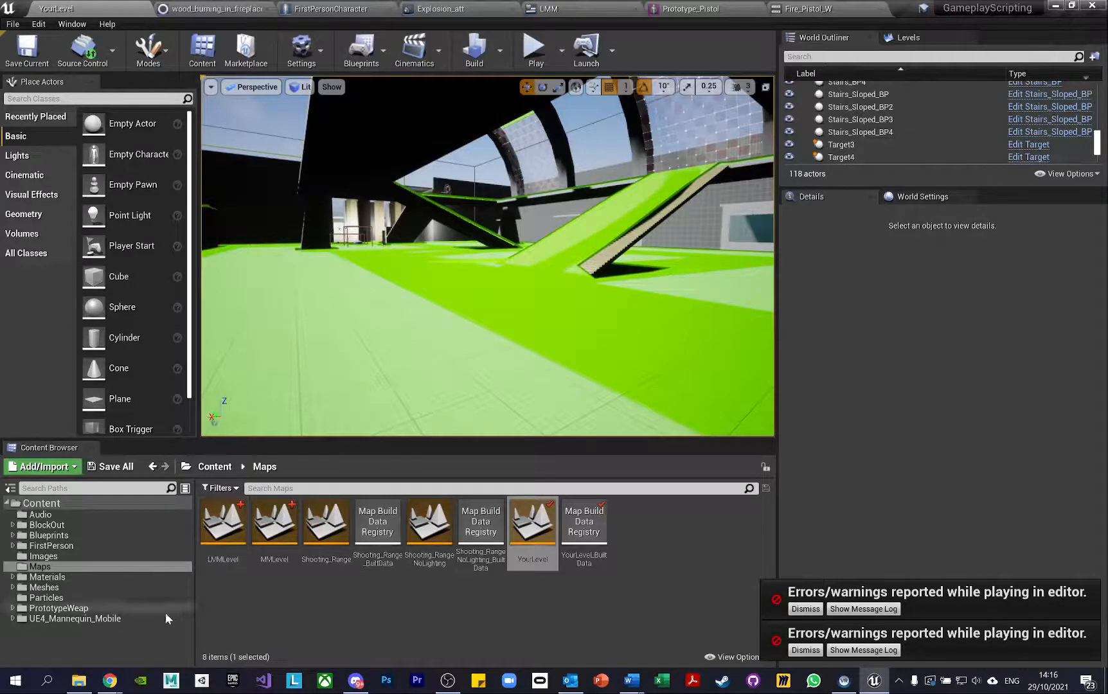
# Find the AI character placed in the level and open its LectureAI Blueprint
pyautogui.moveTo(487, 256); pyautogui.dragTo(554, 294, button='right')
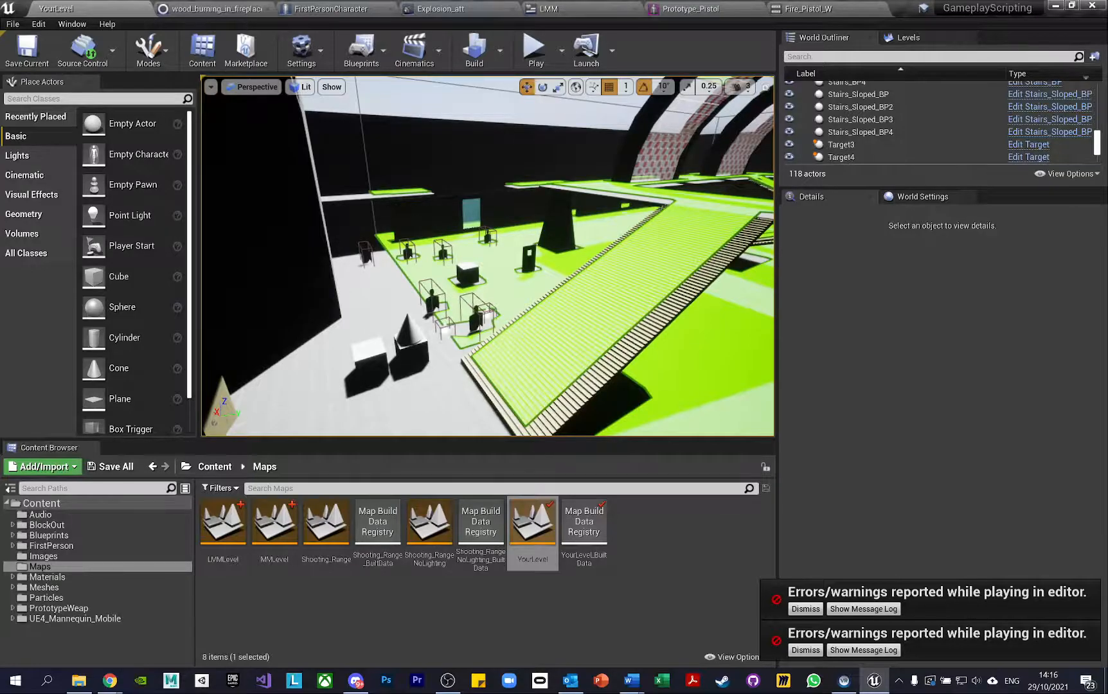
pyautogui.press('w')
pyautogui.press('s')
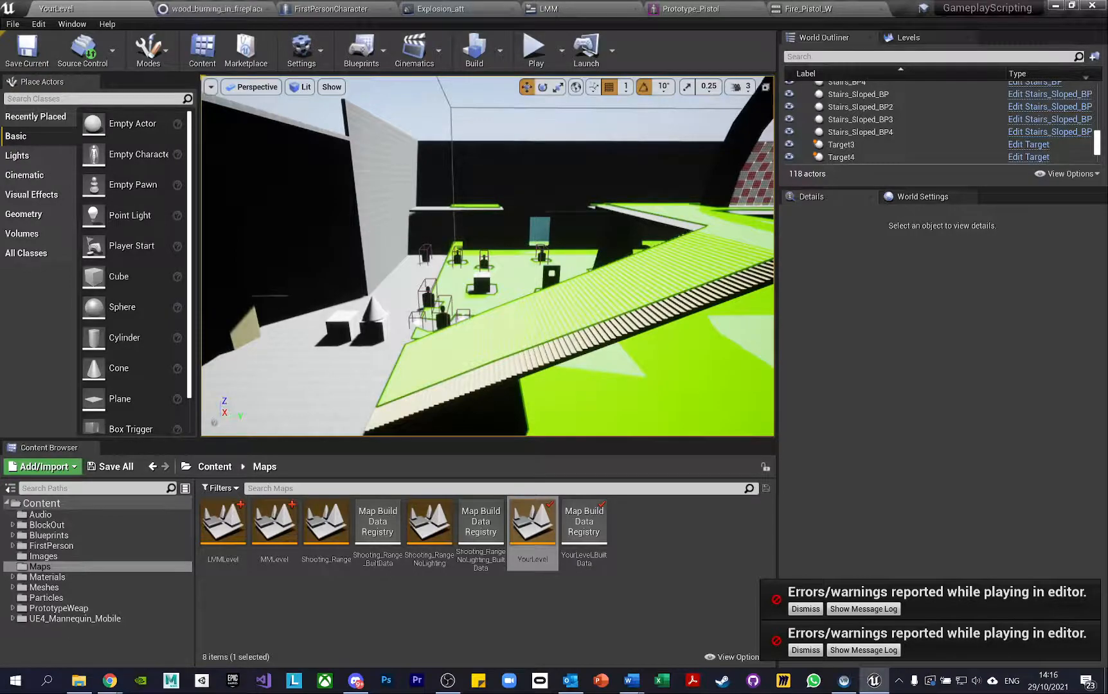
pyautogui.moveTo(487, 256); pyautogui.dragTo(479, 237, button='right')
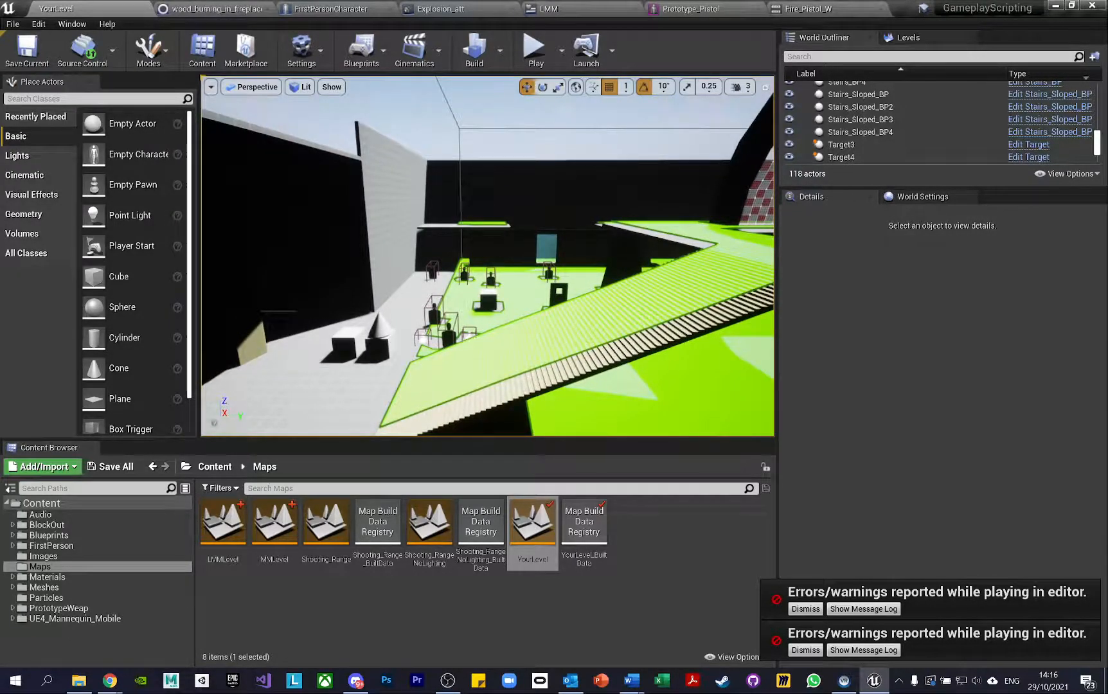
pyautogui.click(51, 535)
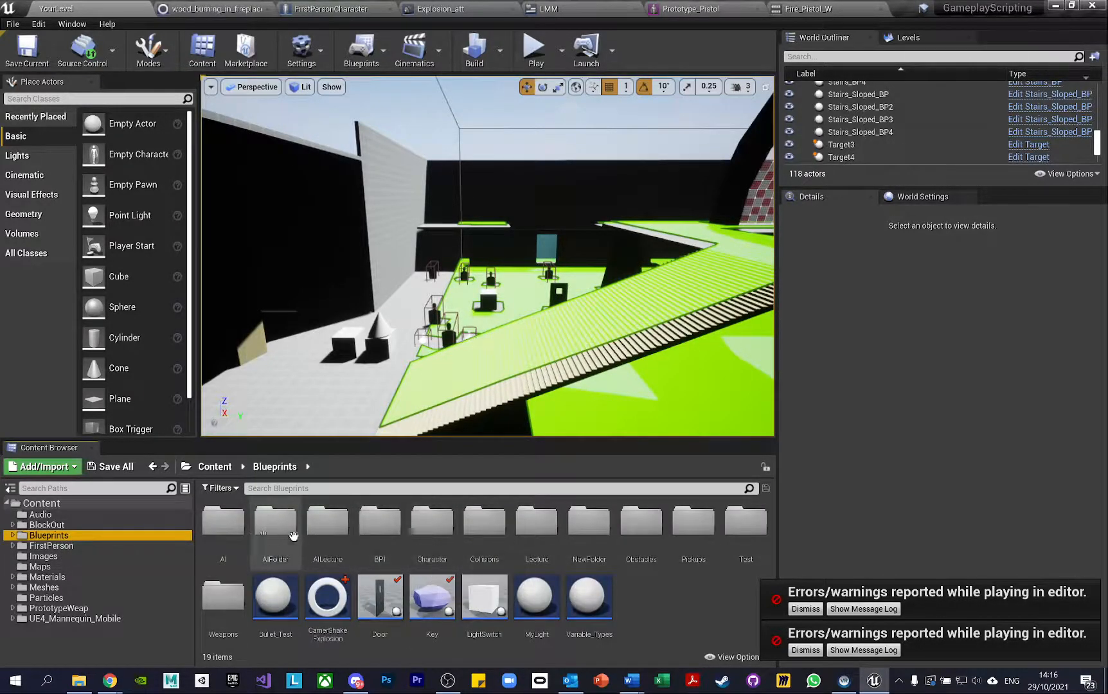
pyautogui.doubleClick(223, 522)
pyautogui.click(275, 527)
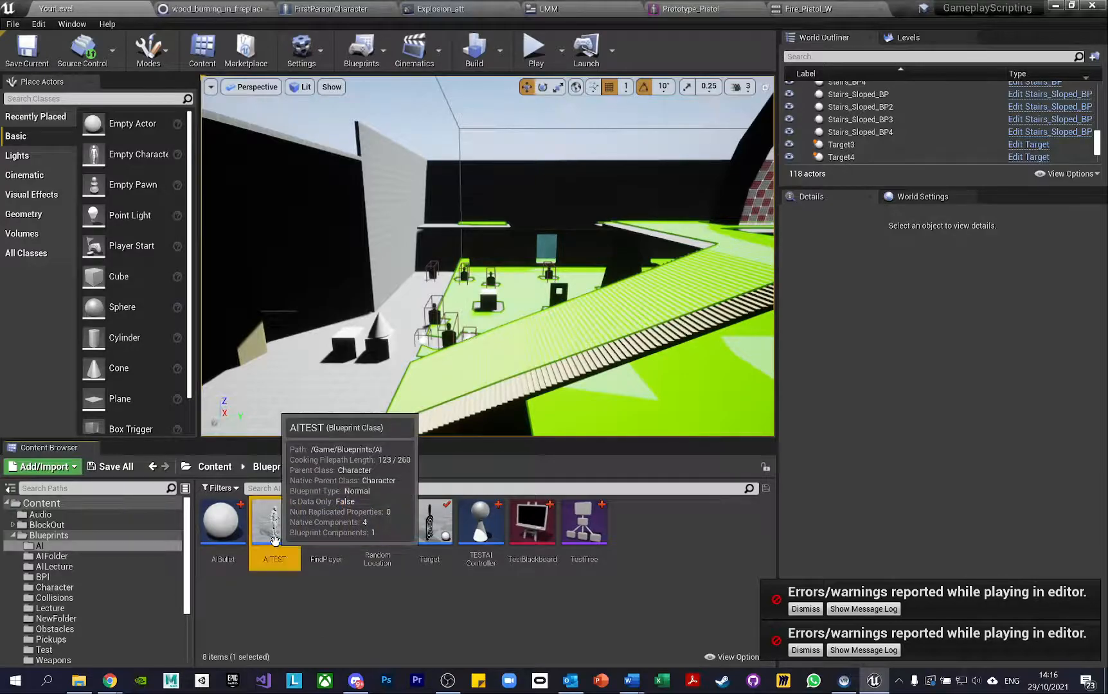
pyautogui.moveTo(439, 339)
pyautogui.mouseDown(button='right')
pyautogui.moveTo(424, 334)
pyautogui.moveTo(439, 338)
pyautogui.mouseUp(button='right')
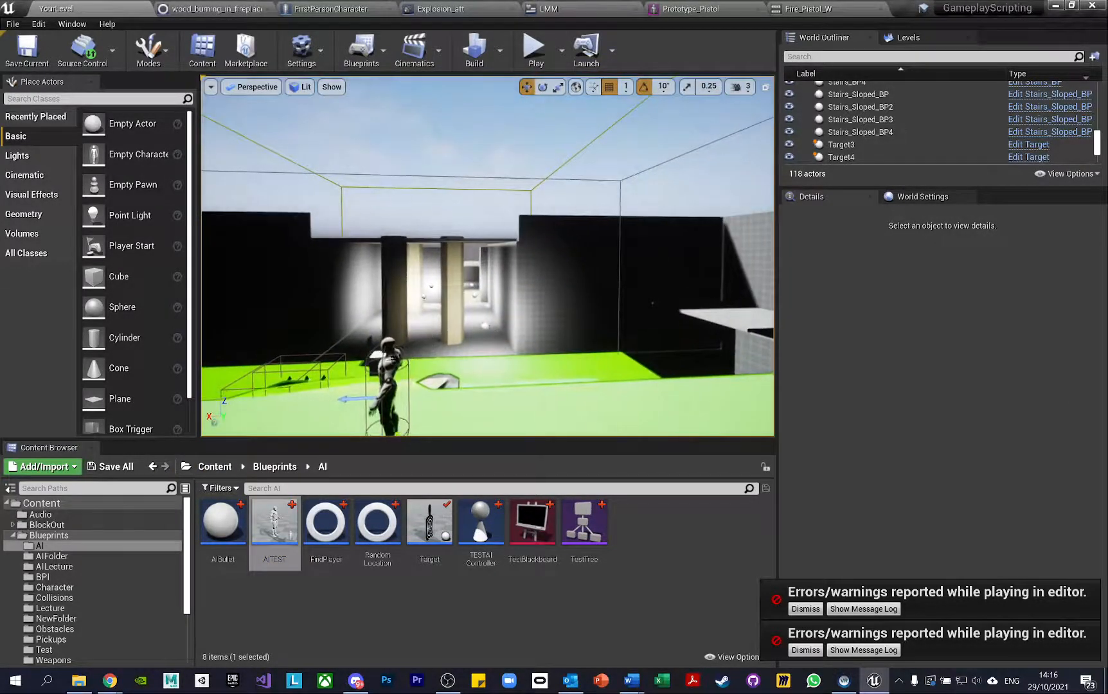
pyautogui.click(390, 379)
pyautogui.click(1038, 129)
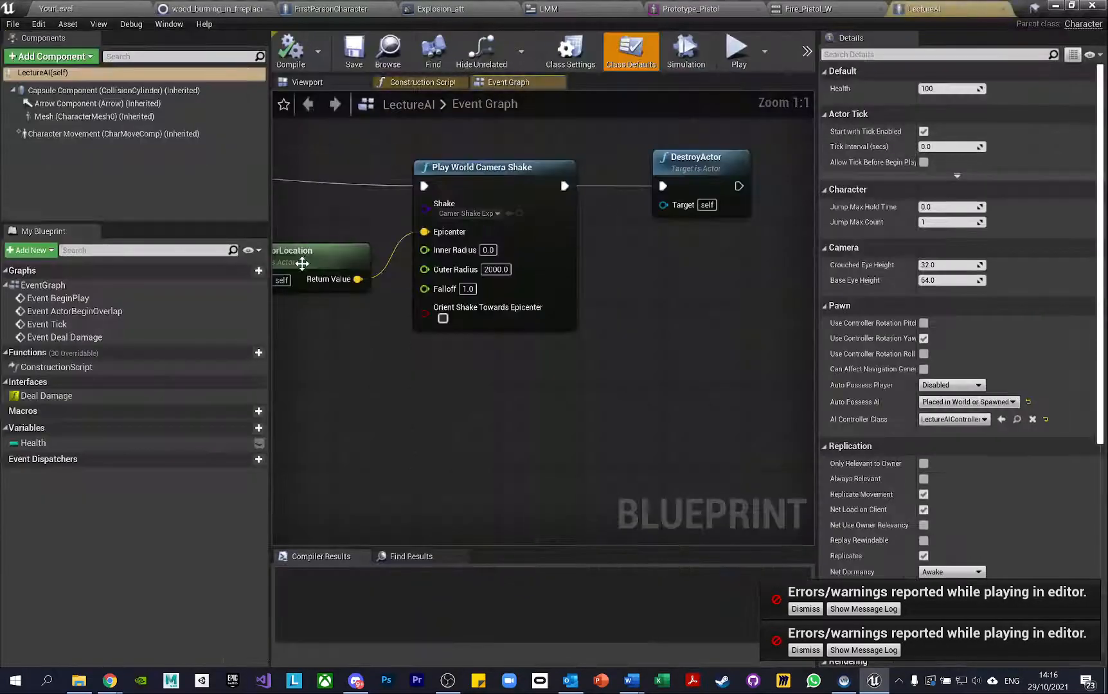
# Insert a Play Sound at Location node between Play World Camera Shake and DestroyActor, moving DestroyActor along to make room
pyautogui.scroll(-2, 613, 287)
pyautogui.moveTo(511, 346); pyautogui.dragTo(272, 362, button='right')
pyautogui.moveTo(514, 226); pyautogui.dragTo(604, 225)
pyautogui.scroll(2, 421, 276)
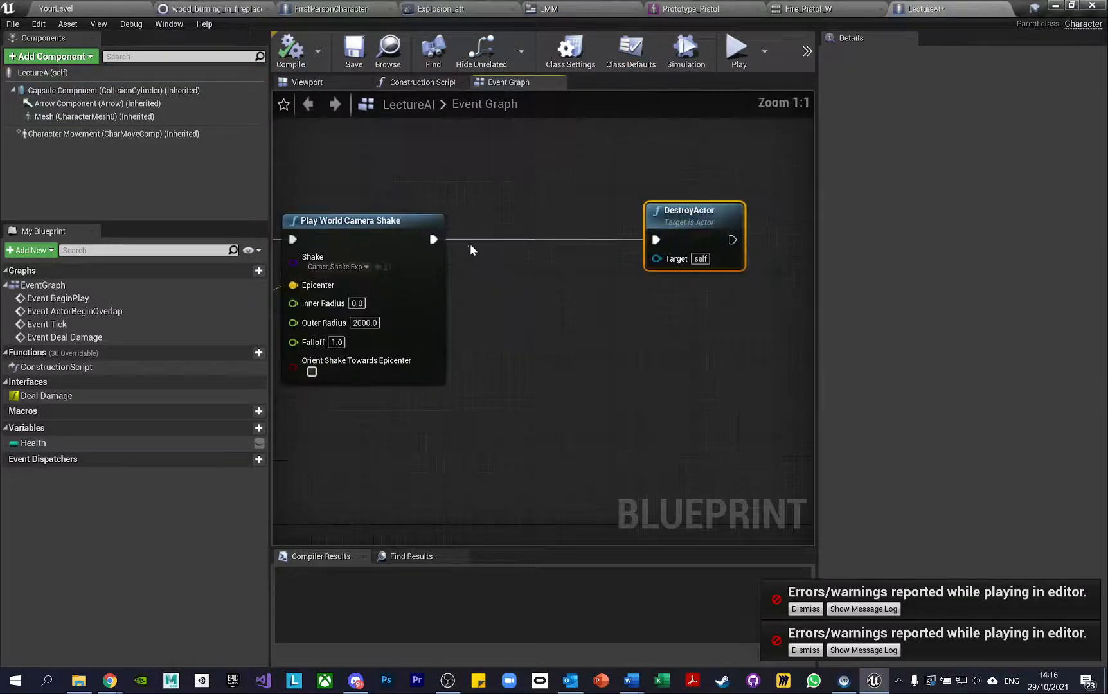
pyautogui.moveTo(432, 239); pyautogui.dragTo(519, 238)
pyautogui.write('play sound')
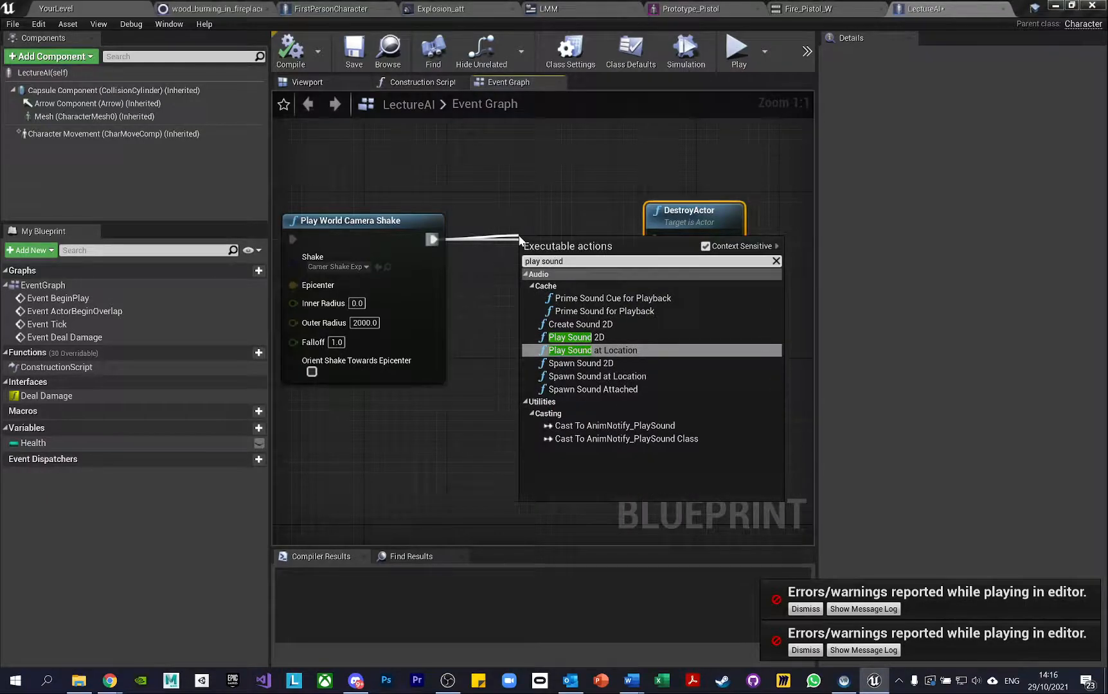
pyautogui.click(587, 350)
pyautogui.moveTo(677, 226); pyautogui.dragTo(779, 226)
# Audition several explosion sounds and assign GL_Explosion_Cue to the Play Sound at Location node
pyautogui.click(590, 268)
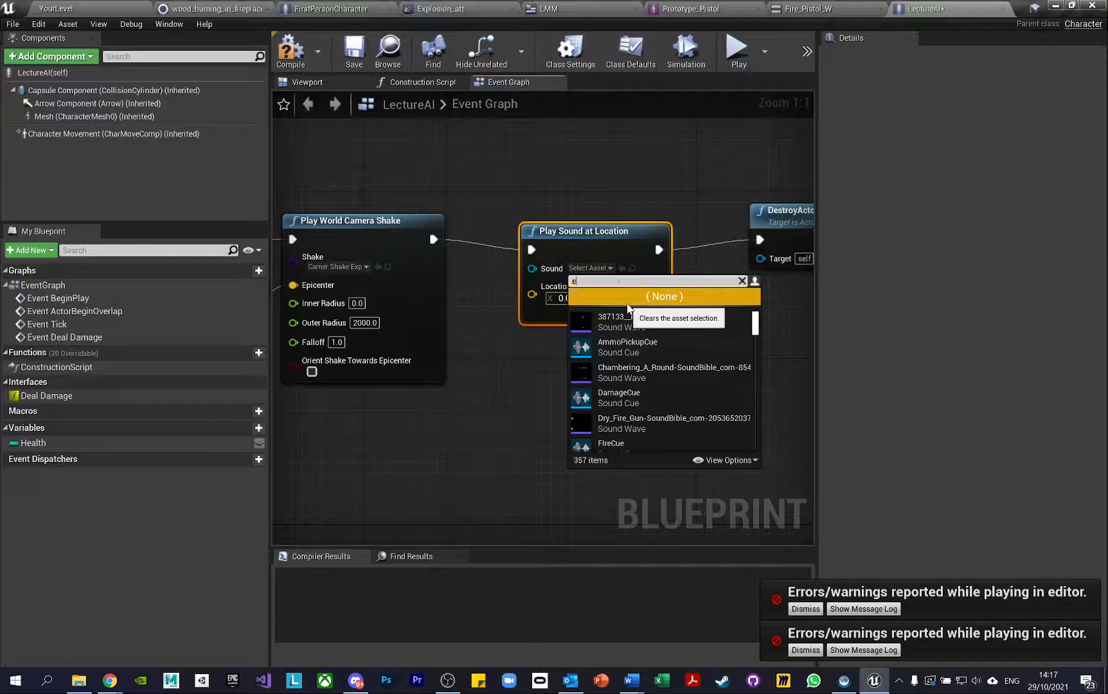
pyautogui.write('explosion')
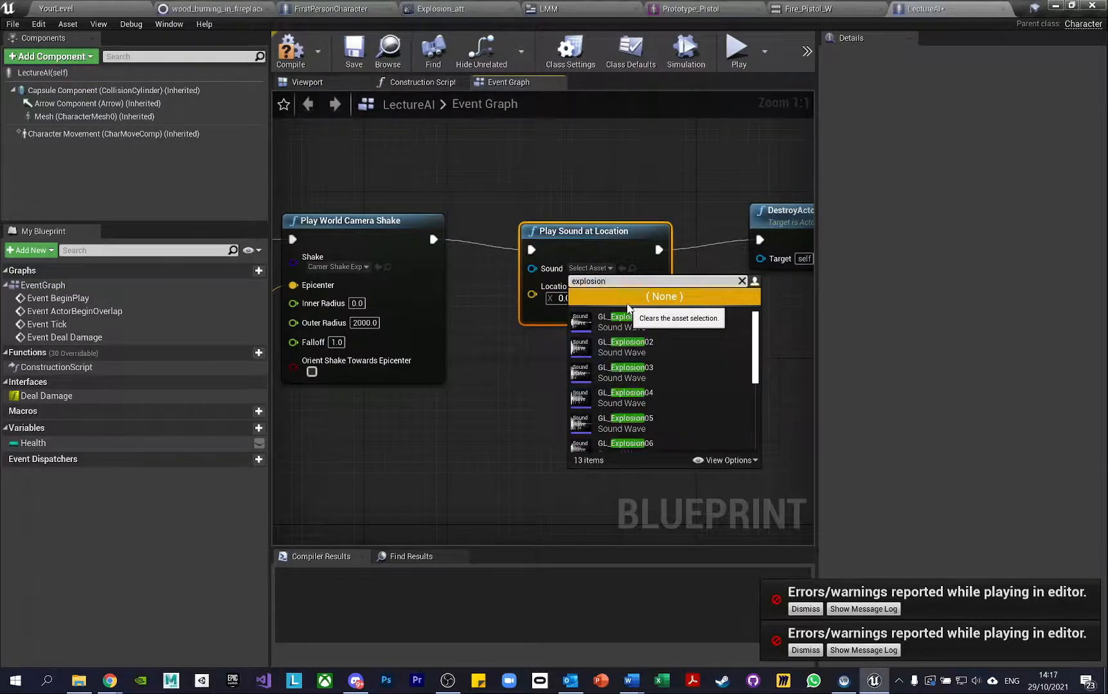
pyautogui.click(580, 323)
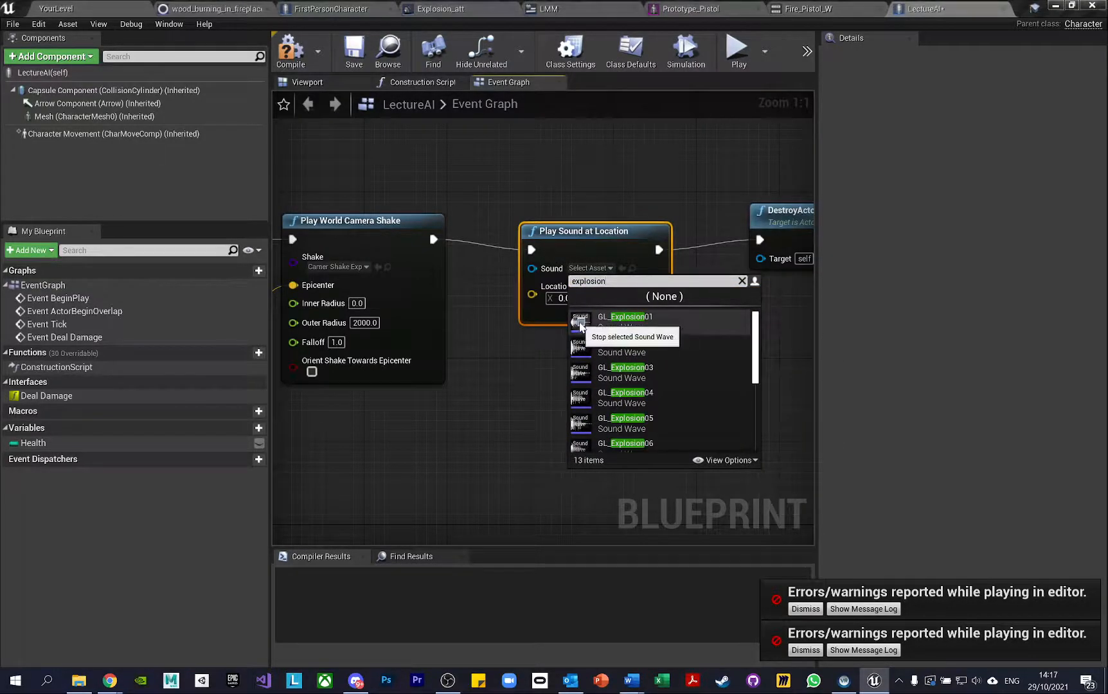
pyautogui.click(581, 348)
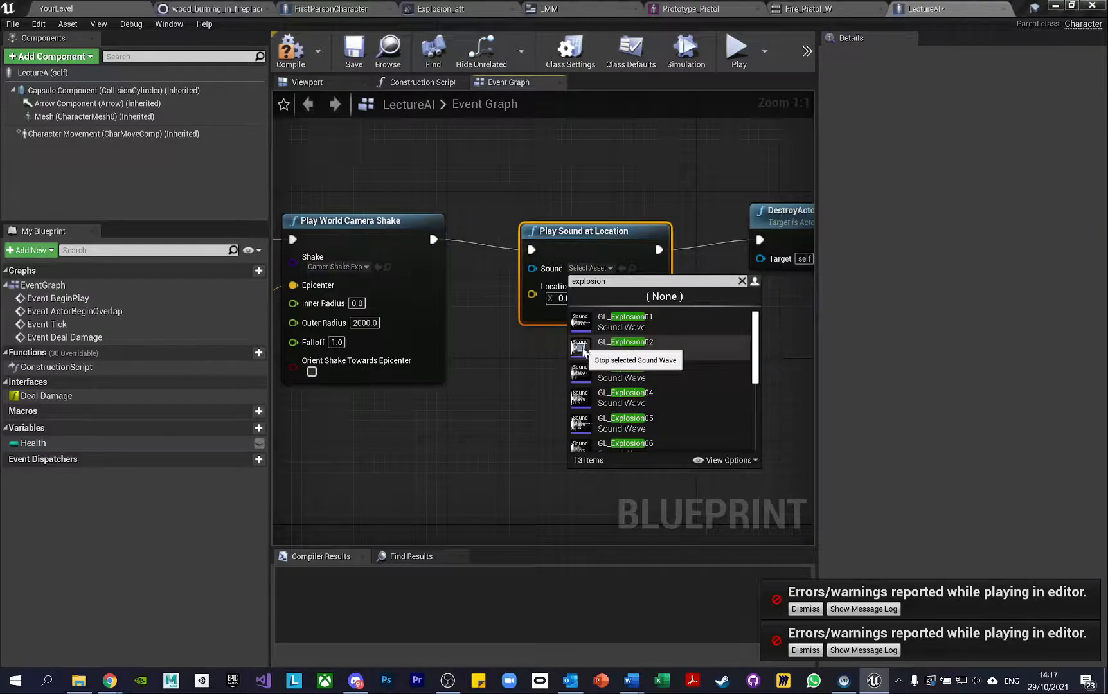
pyautogui.click(580, 399)
pyautogui.scroll(-3, 606, 407)
pyautogui.click(583, 412)
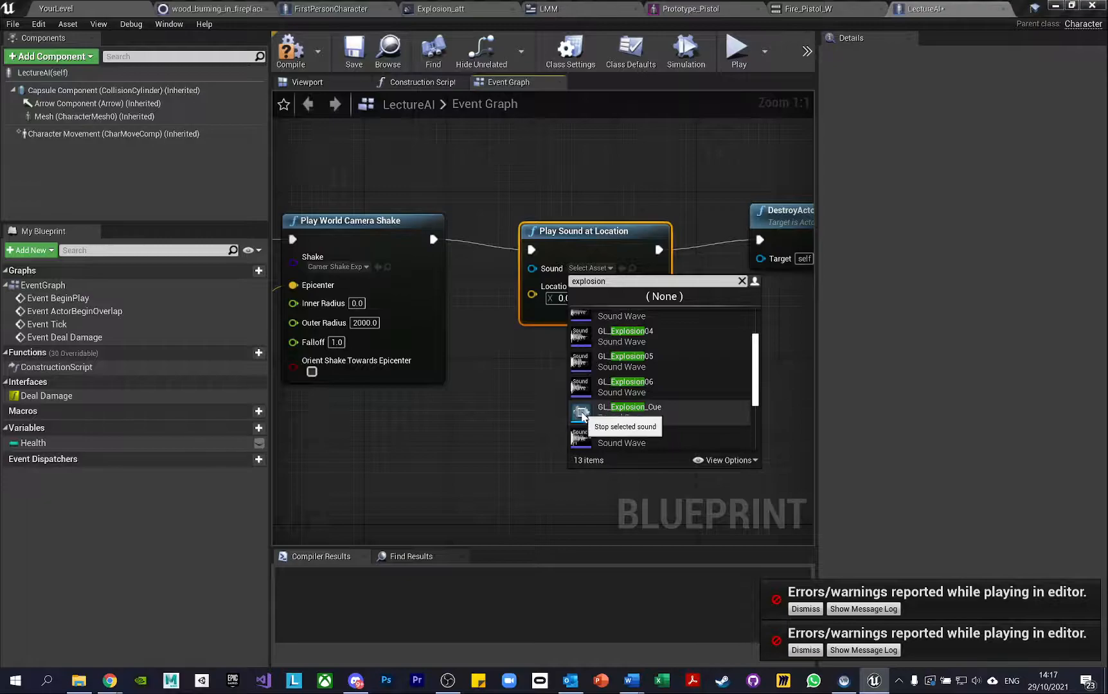
pyautogui.scroll(3, 632, 367)
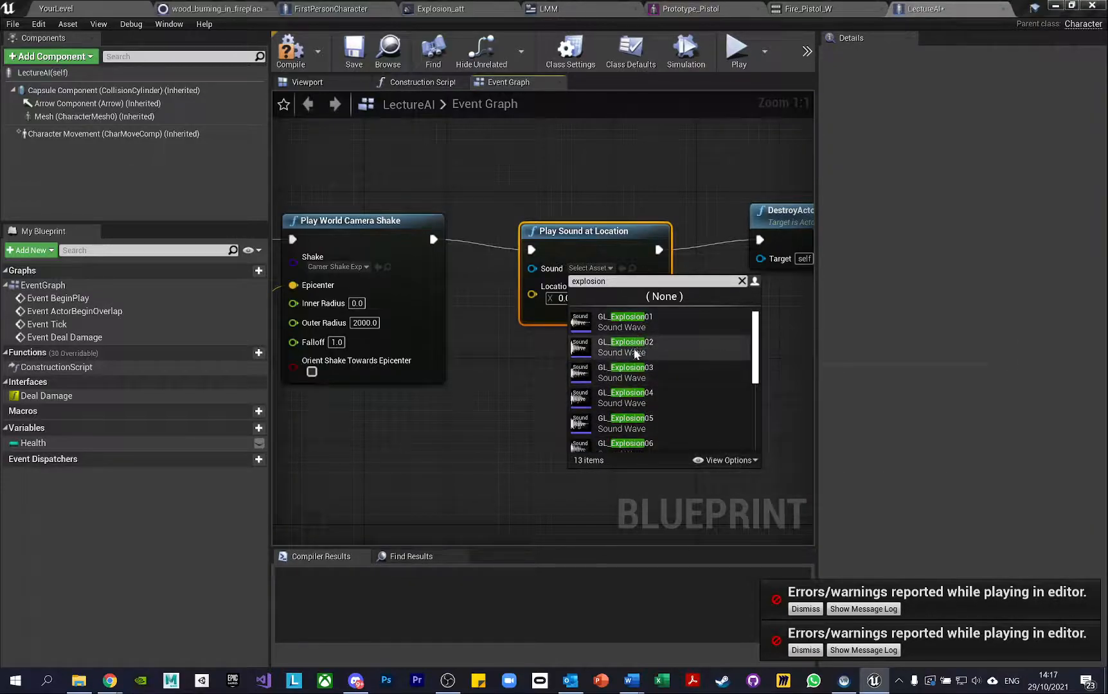
pyautogui.scroll(-3, 637, 353)
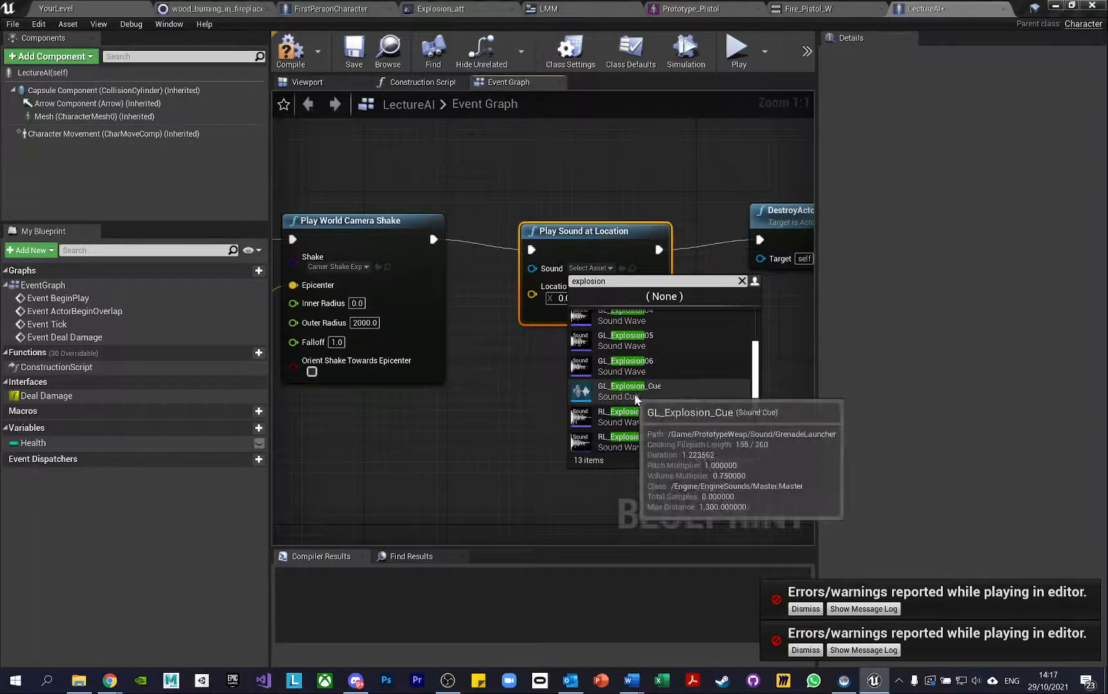
pyautogui.click(620, 412)
pyautogui.moveTo(465, 313); pyautogui.dragTo(657, 266, button='right')
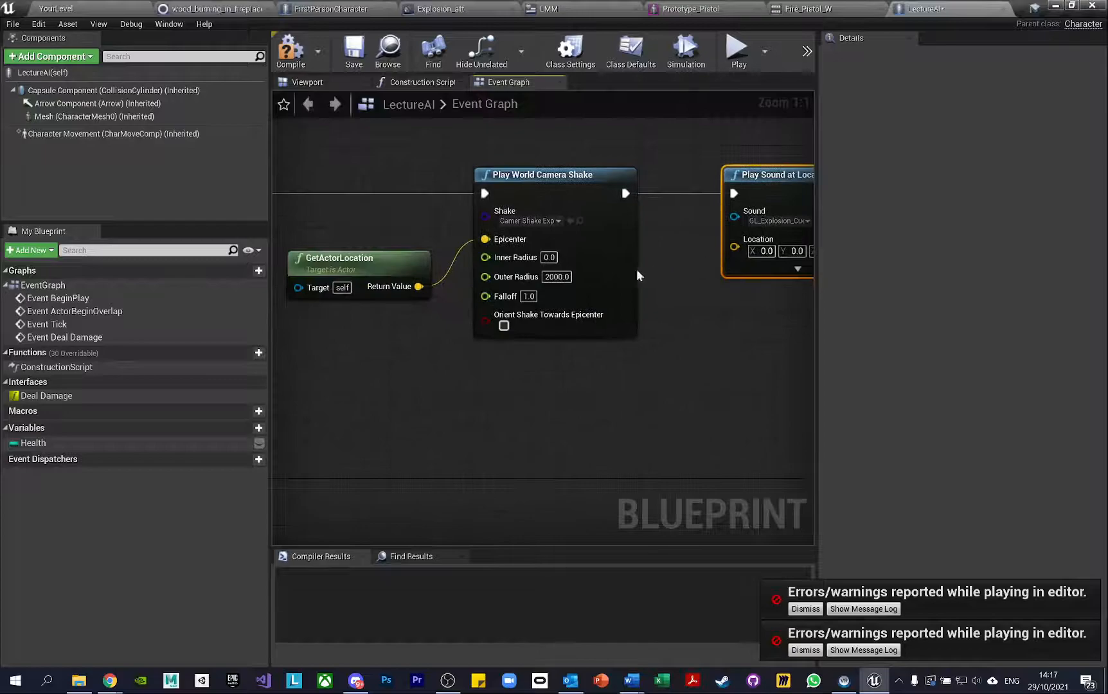
# Connect GetActorLocation's return value to the Play Sound at Location node's Location, routing the wire below Play World Camera Shake with two reroute nodes
pyautogui.moveTo(419, 287); pyautogui.dragTo(735, 240)
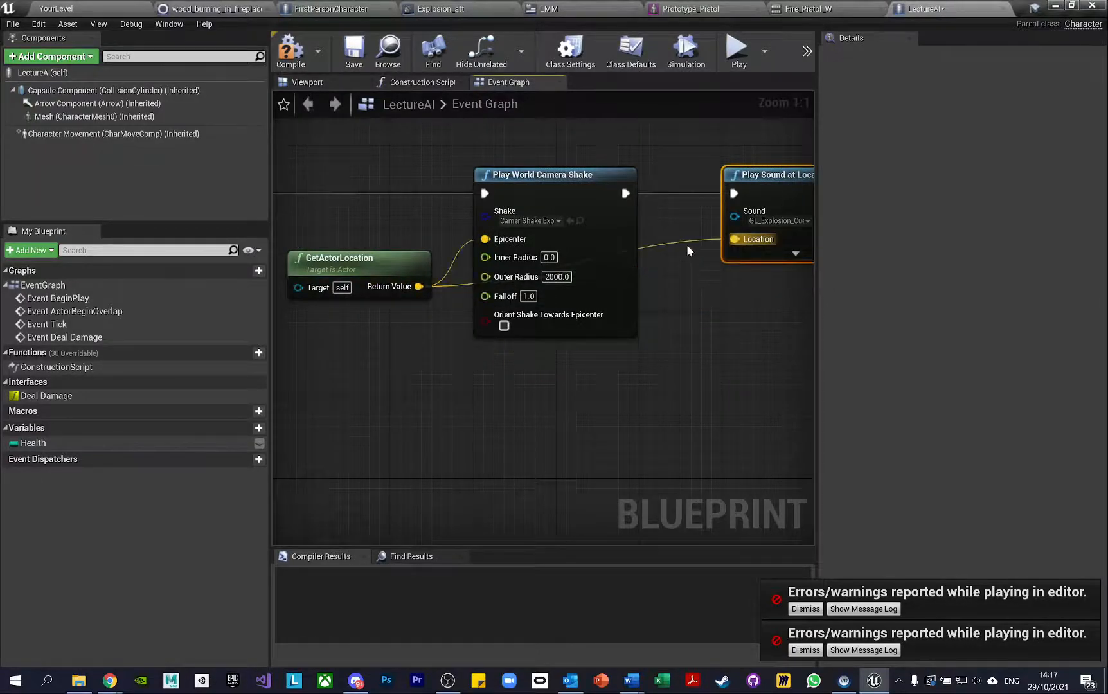
pyautogui.moveTo(680, 417); pyautogui.dragTo(689, 405)
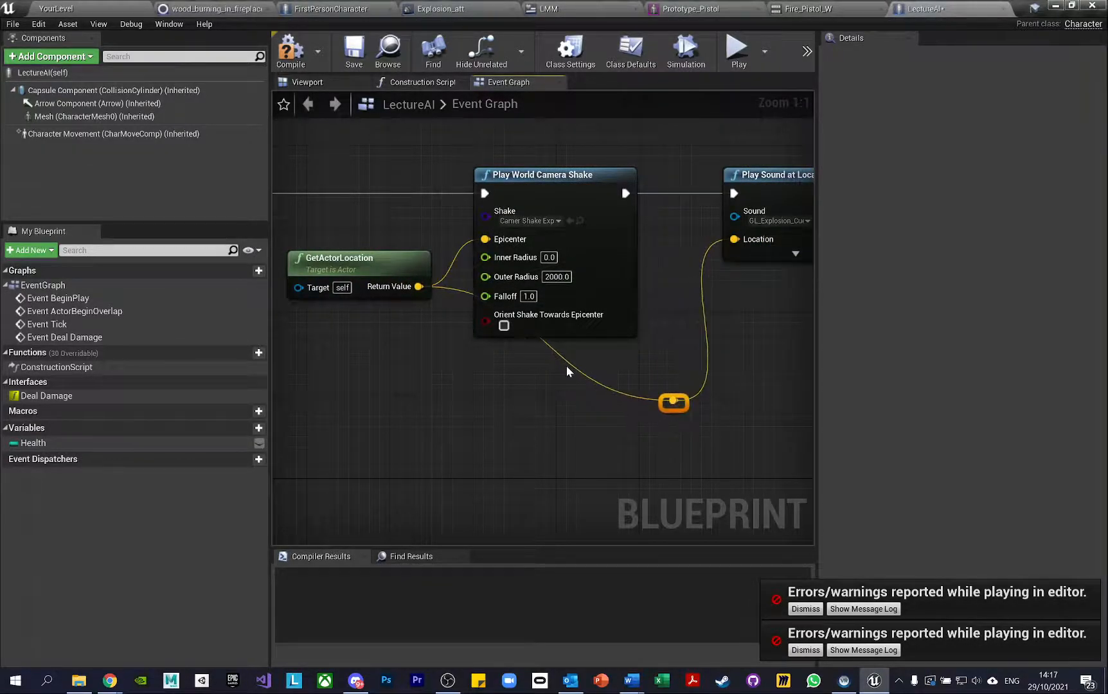
pyautogui.doubleClick(568, 364)
pyautogui.moveTo(566, 371); pyautogui.dragTo(462, 404)
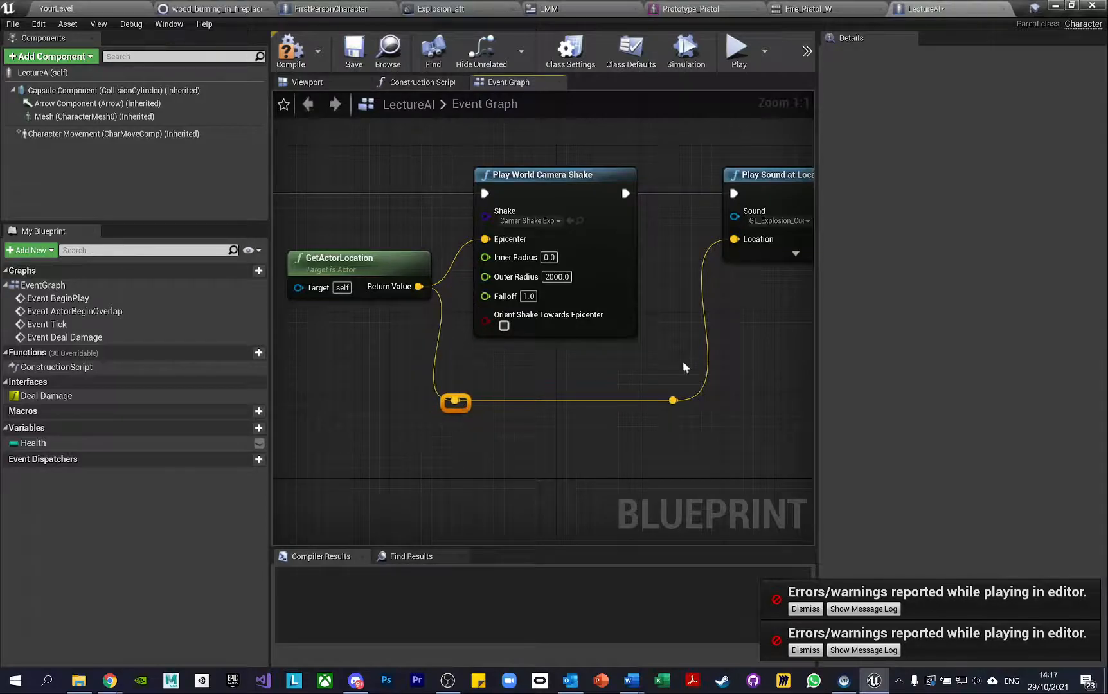
# Expand the Play Sound at Location node, set its Attenuation Settings to Explosion_att, and compile the LectureAI Blueprint
pyautogui.moveTo(682, 362); pyautogui.dragTo(503, 392, button='right')
pyautogui.click(615, 288)
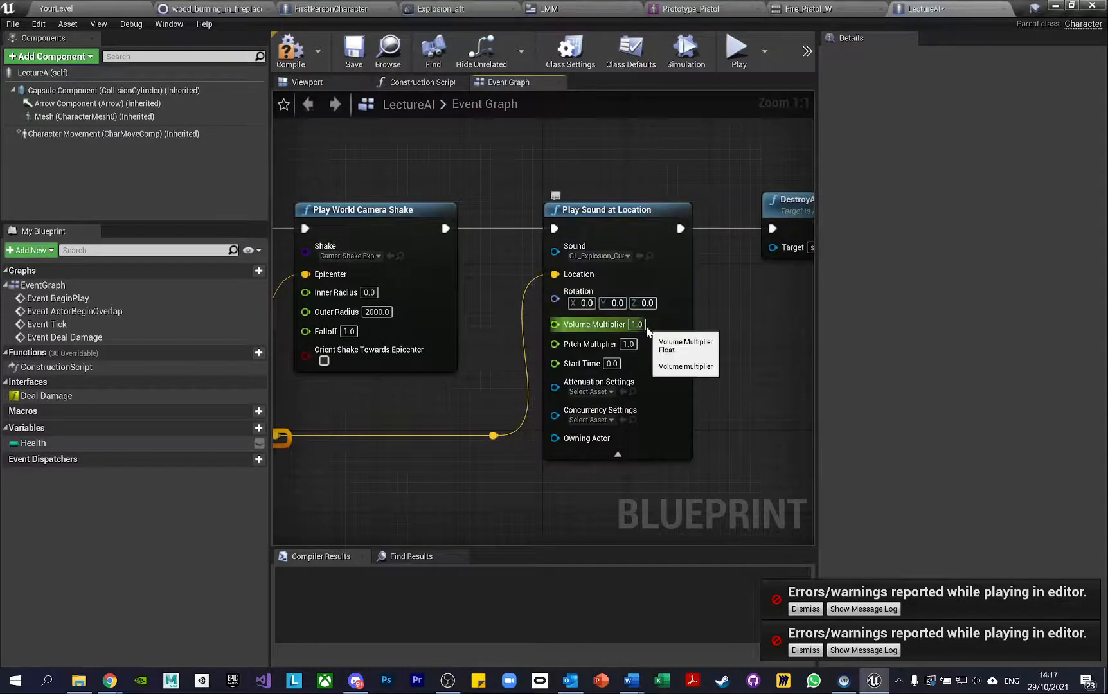
pyautogui.click(608, 392)
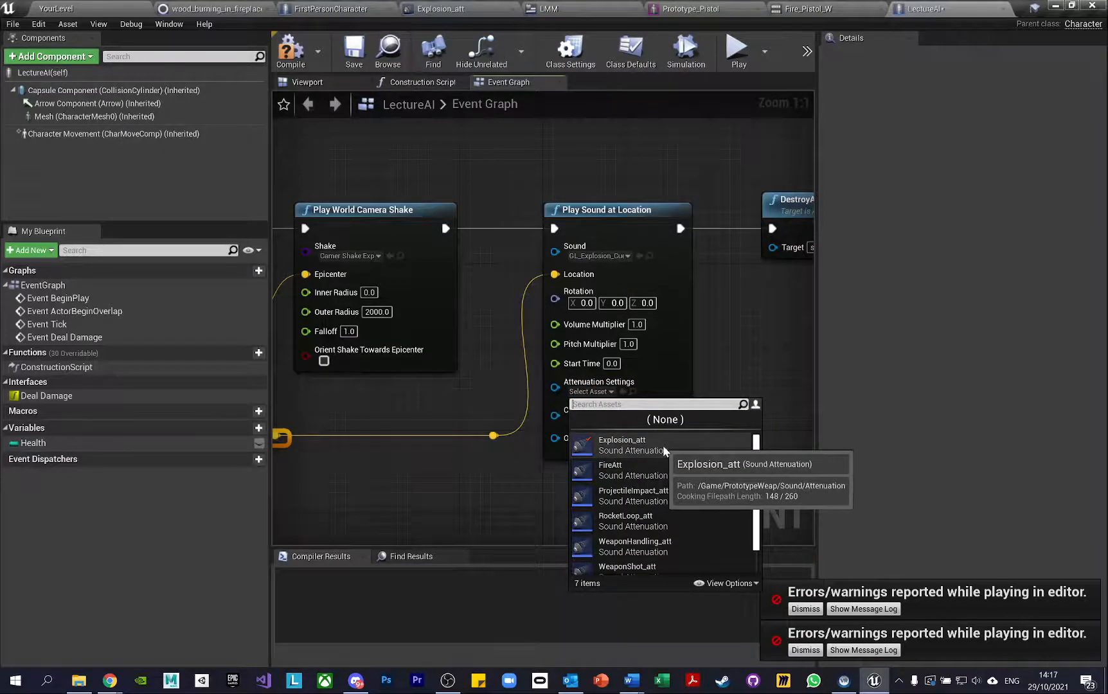
pyautogui.click(640, 444)
pyautogui.click(290, 54)
# In YourLevel, duplicate the LectureAI character twice, placing the copies at different spots in the level
pyautogui.click(97, 8)
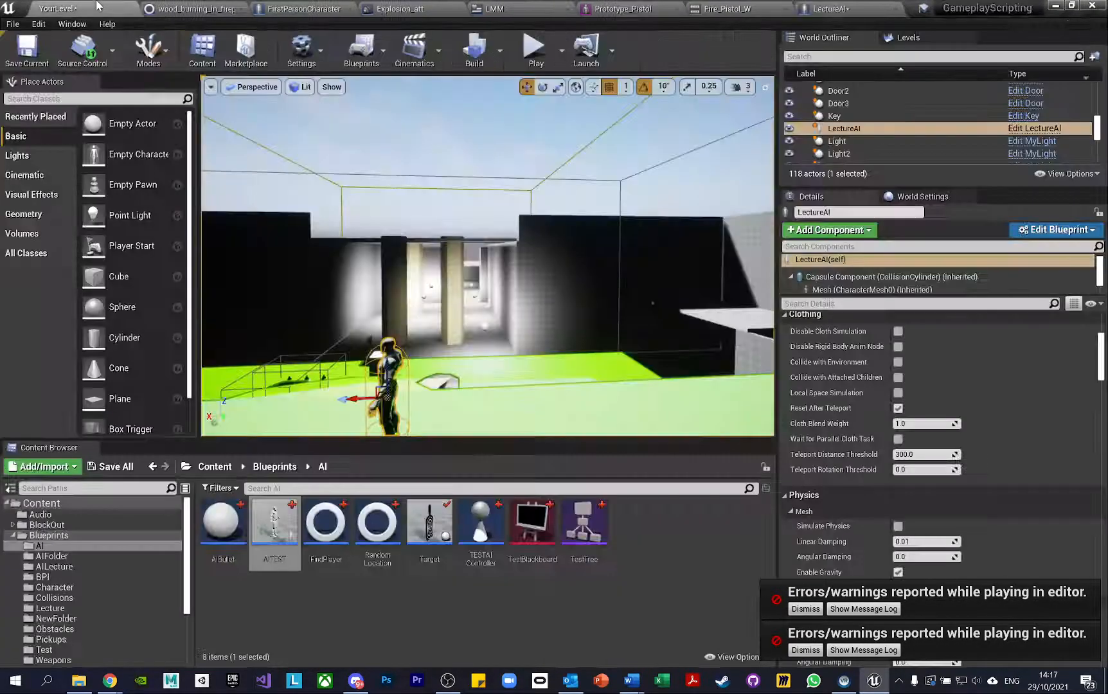
pyautogui.keyDown('alt'); pyautogui.moveTo(421, 339); pyautogui.dragTo(489, 344); pyautogui.keyUp('alt')
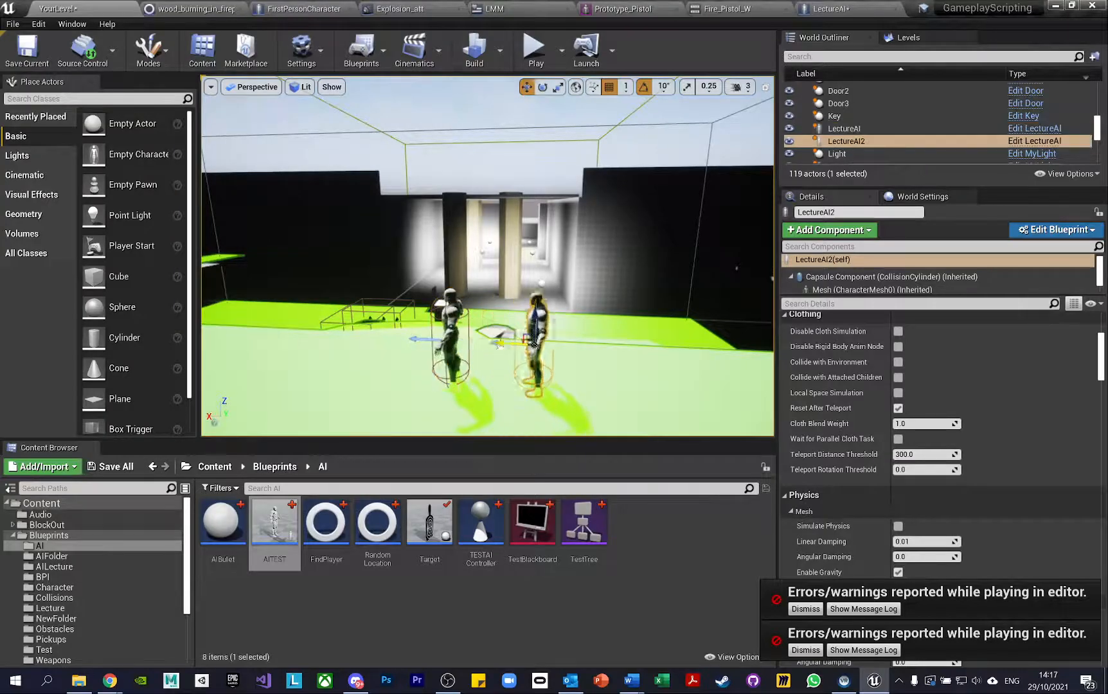
pyautogui.keyDown('alt'); pyautogui.moveTo(568, 347); pyautogui.dragTo(282, 345); pyautogui.keyUp('alt')
pyautogui.press('s')
pyautogui.moveTo(527, 113); pyautogui.dragTo(528, 85, button='right')
# Playtest the level, shooting the AI characters from different distances to hear their explosion sounds, switch to the assault rifle, and end the session
pyautogui.click(536, 50)
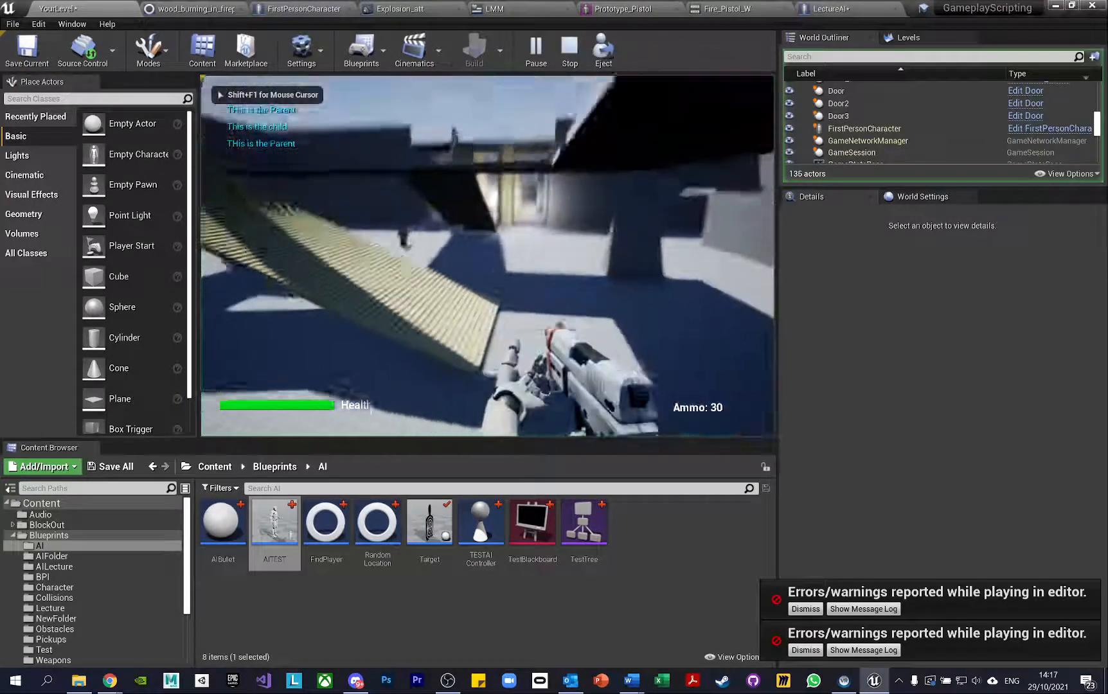
pyautogui.click(487, 256)
pyautogui.click(488, 256)
pyautogui.click(487, 256)
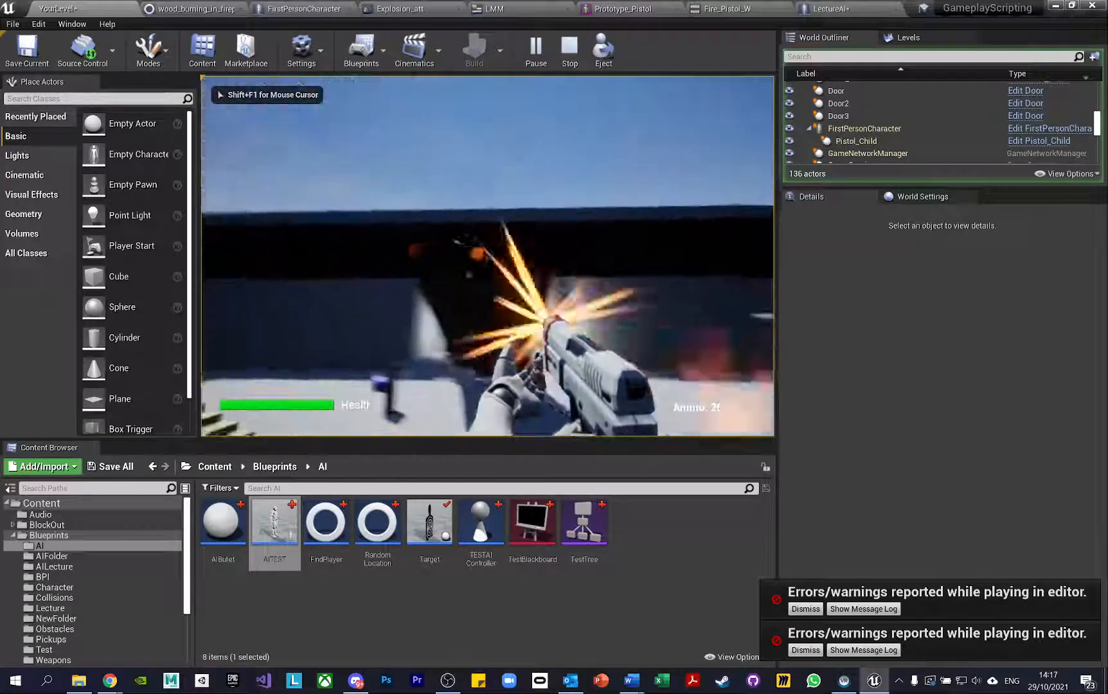
pyautogui.press('w')
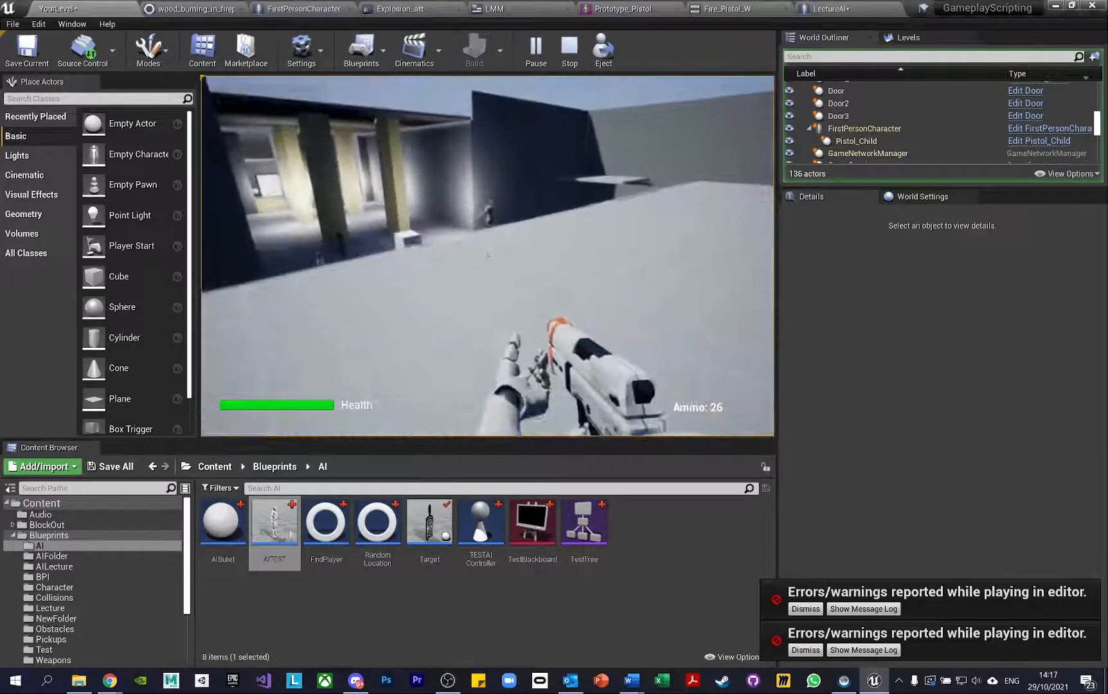
pyautogui.click(487, 257)
pyautogui.click(487, 257)
pyautogui.click(487, 256)
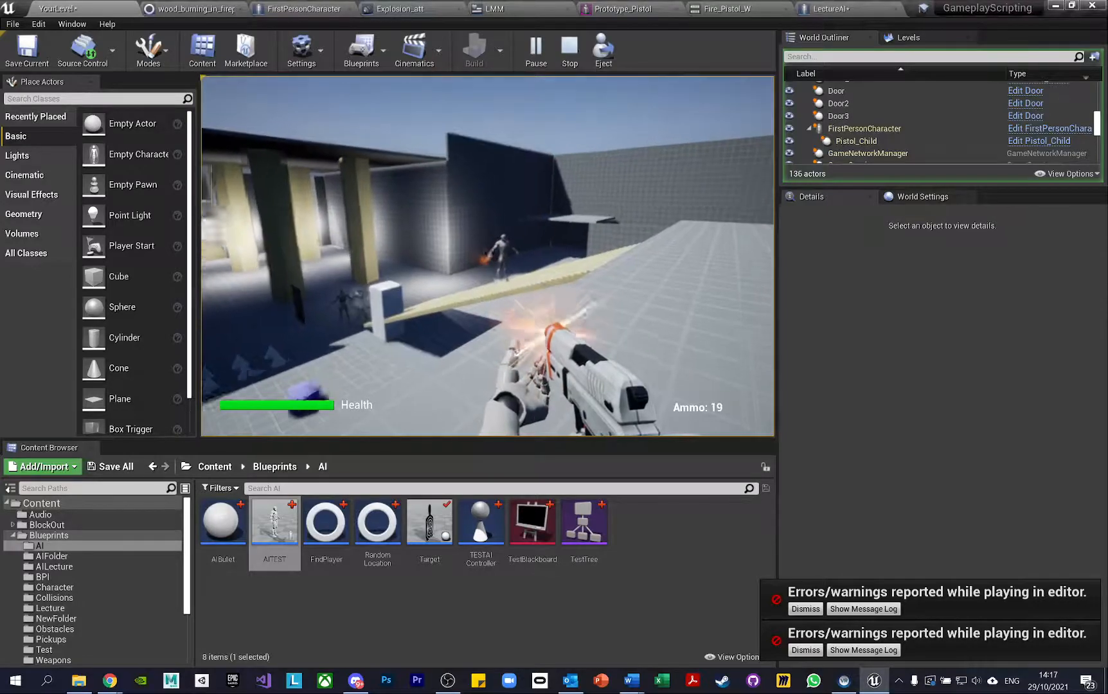
pyautogui.click(488, 256)
pyautogui.click(487, 257)
pyautogui.click(487, 256)
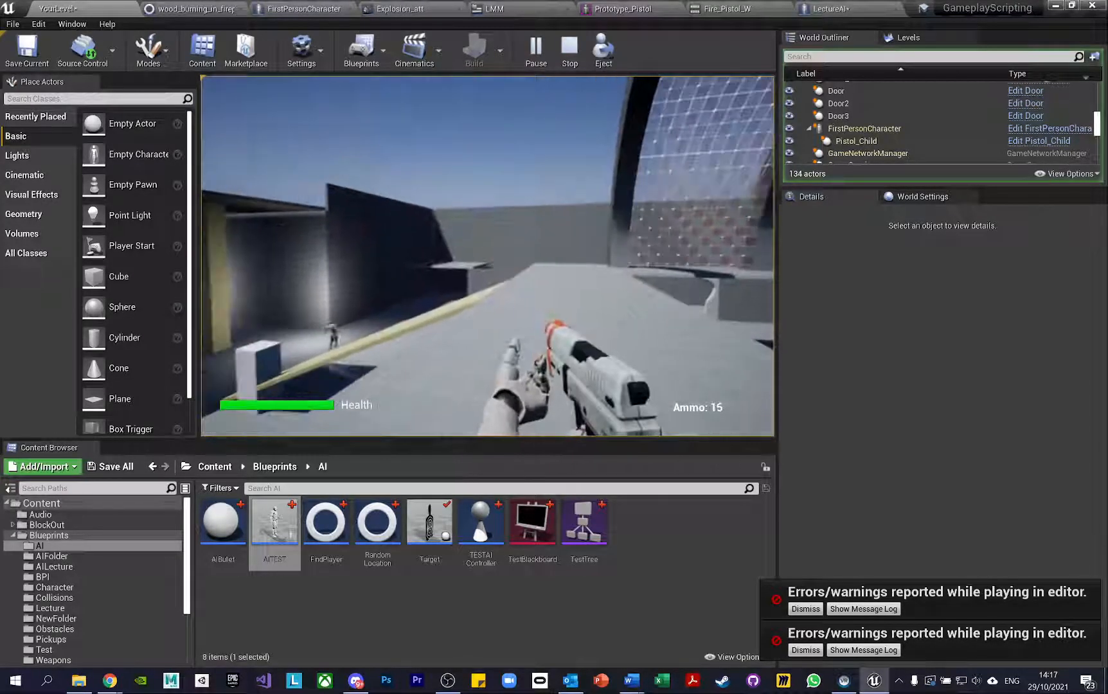
pyautogui.click(487, 257)
pyautogui.click(487, 256)
pyautogui.click(487, 256)
pyautogui.click(487, 257)
pyautogui.click(488, 257)
pyautogui.click(488, 257)
pyautogui.click(487, 257)
pyautogui.click(487, 257)
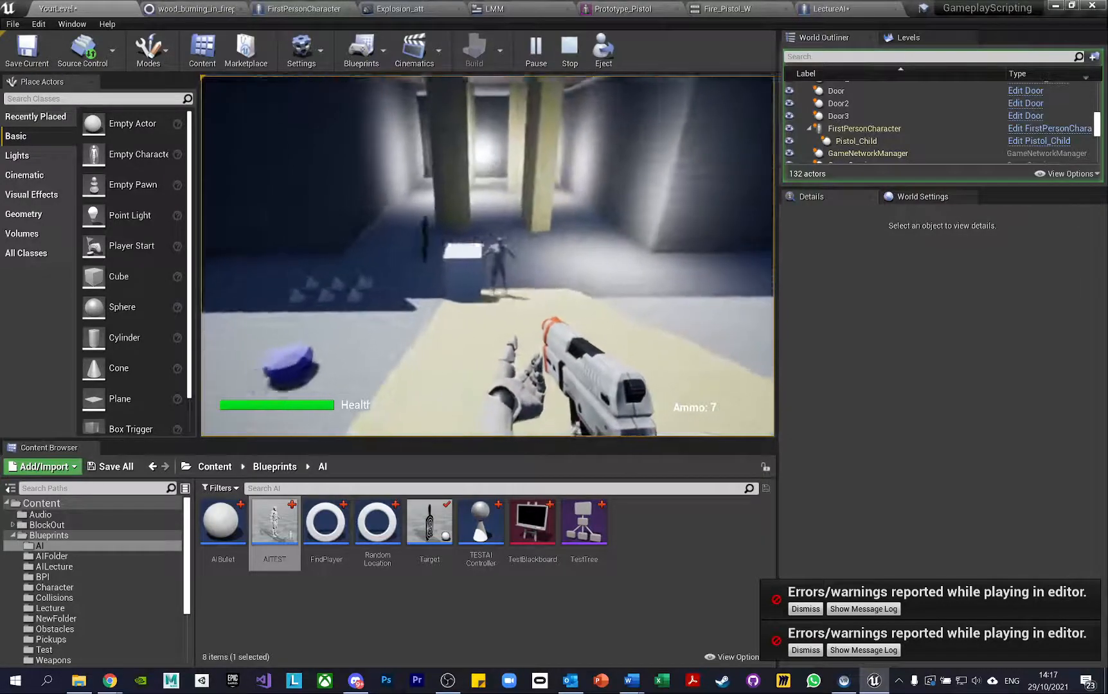
pyautogui.click(487, 257)
pyautogui.click(488, 257)
pyautogui.click(487, 257)
pyautogui.click(487, 256)
pyautogui.click(487, 256)
pyautogui.click(487, 256)
pyautogui.click(487, 257)
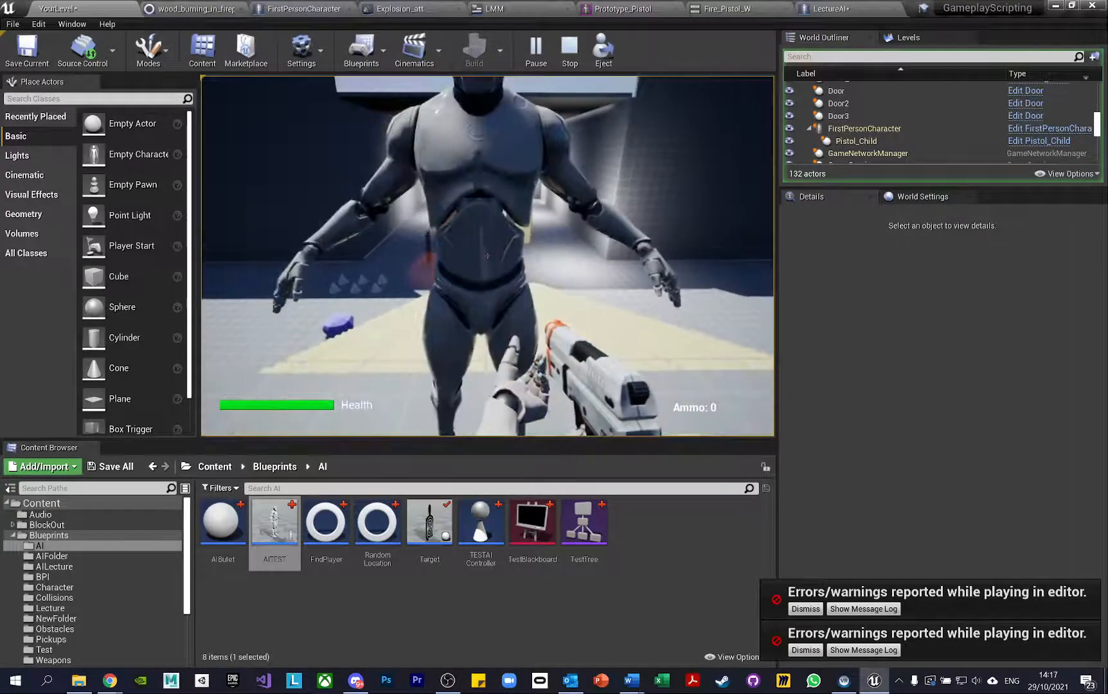
pyautogui.press('2')
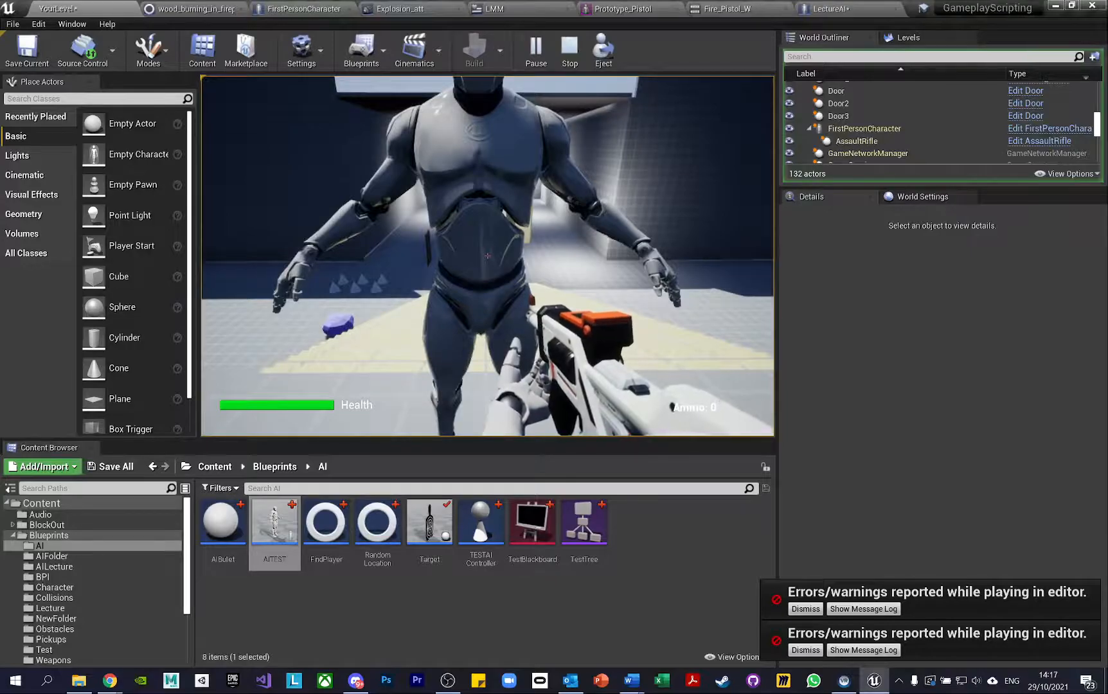
pyautogui.press('Escape')
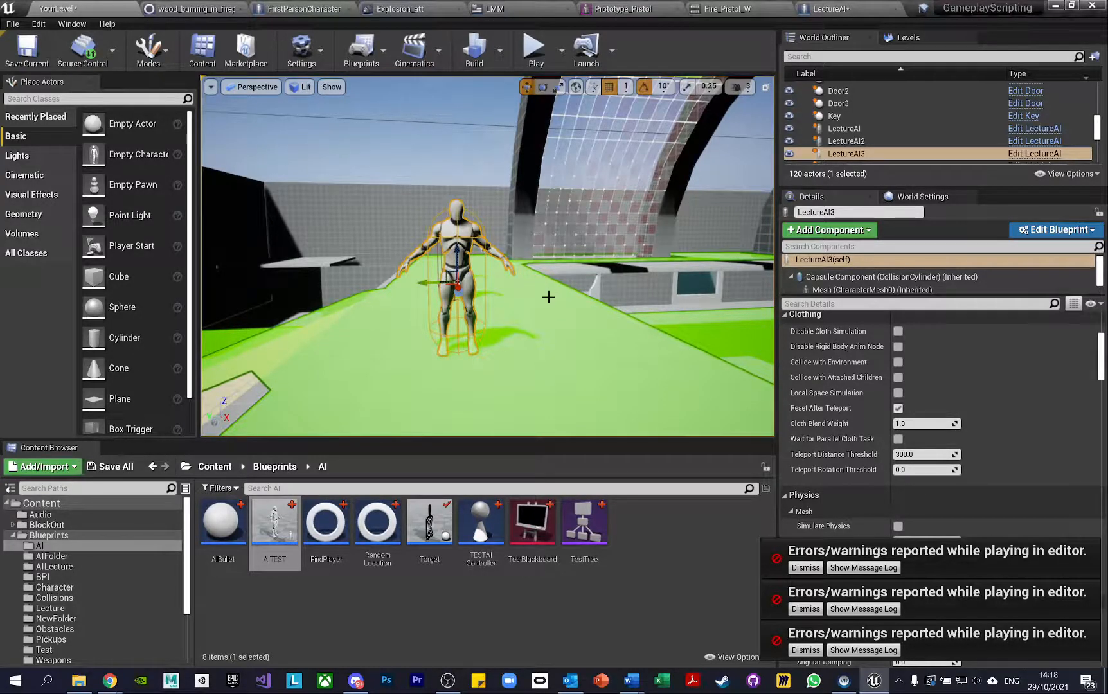
pyautogui.press('s')
pyautogui.moveTo(543, 244); pyautogui.dragTo(454, 202, button='right')
pyautogui.press('w')
pyautogui.press('s')
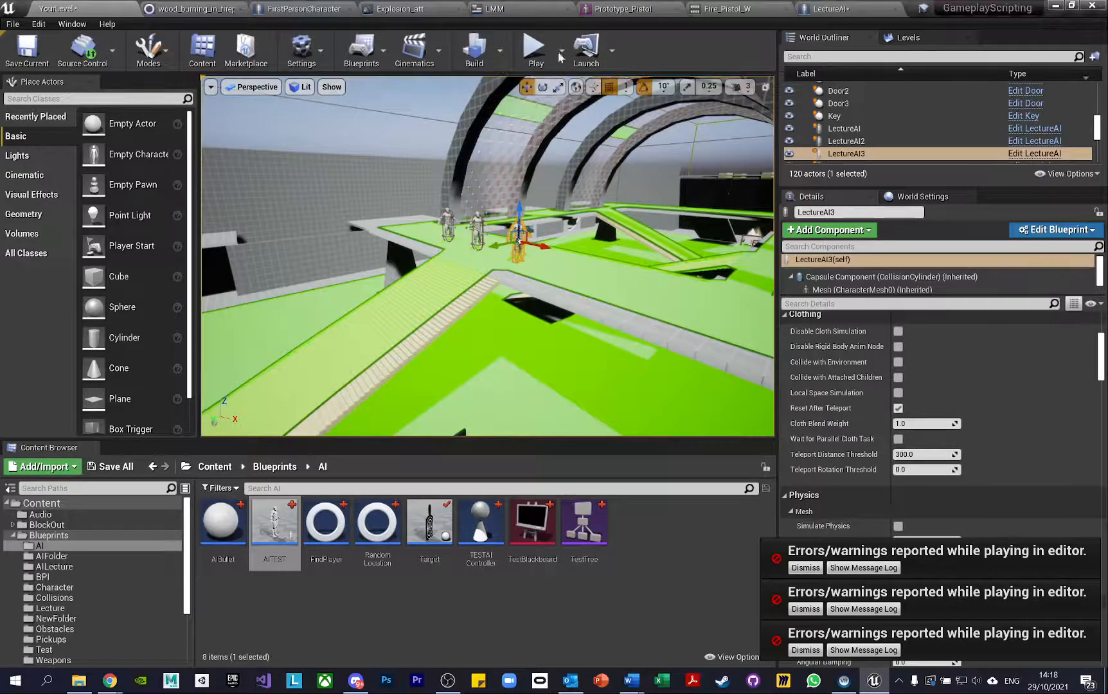
# In the Fire_Pistol_W animation, shift the PistolCue notify earlier, realign it with the muzzle flash notify at frame 3, and scrub to check the timing
pyautogui.click(652, 8)
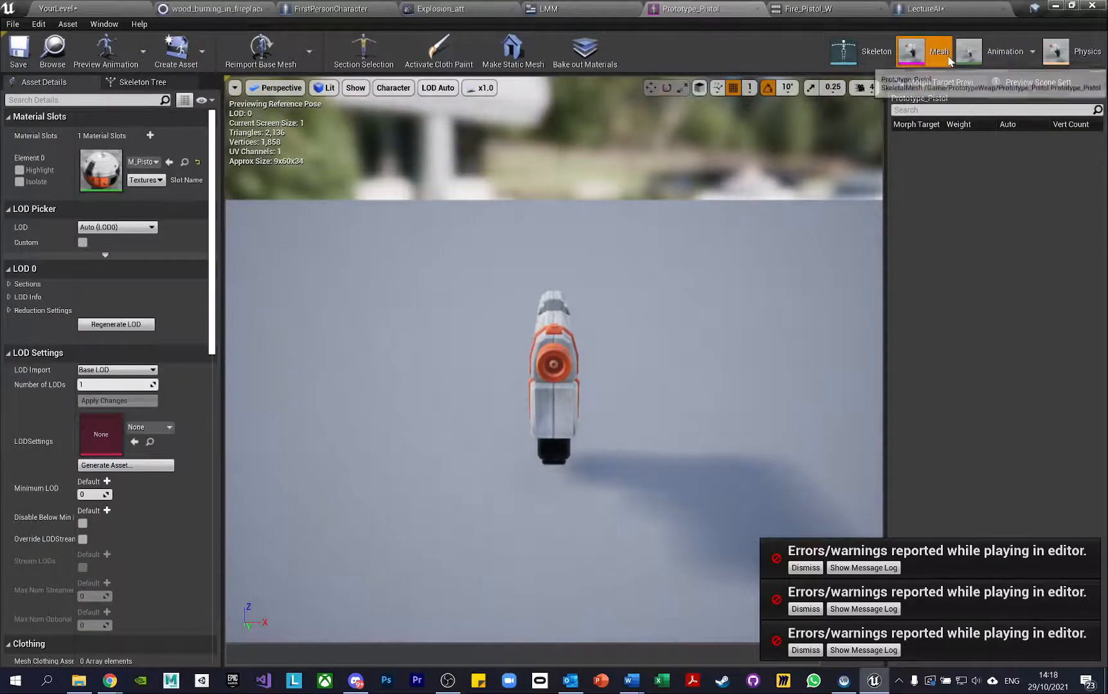
pyautogui.click(970, 53)
pyautogui.moveTo(690, 444); pyautogui.dragTo(547, 440)
pyautogui.moveTo(597, 487); pyautogui.dragTo(586, 486)
pyautogui.moveTo(547, 440); pyautogui.dragTo(571, 447)
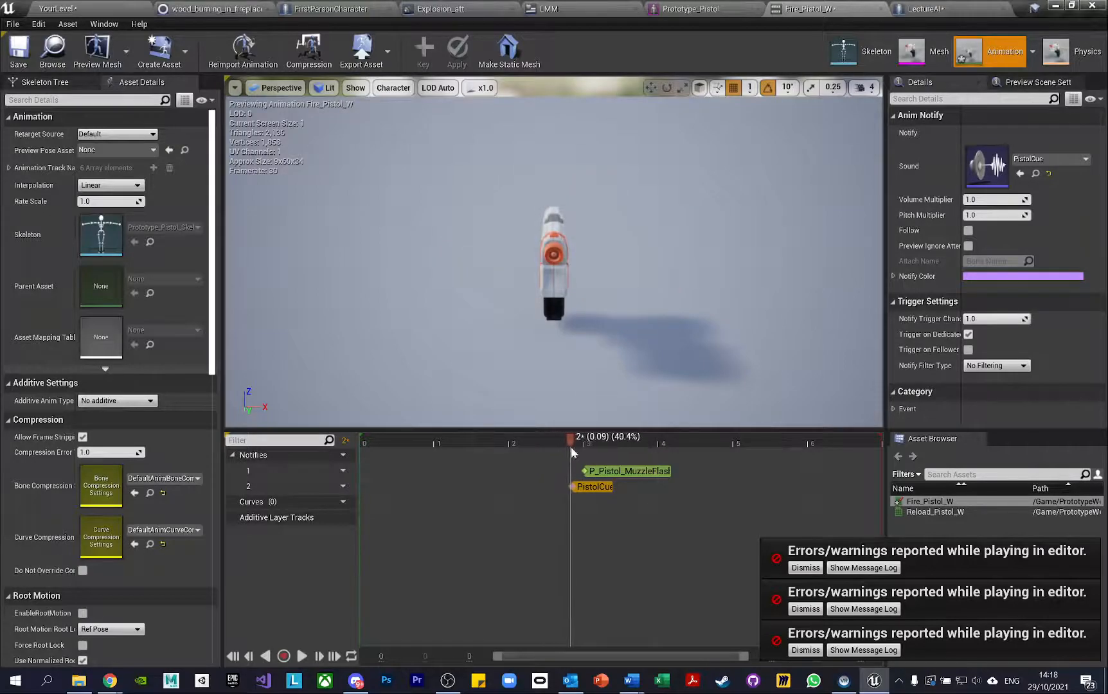
pyautogui.moveTo(597, 486); pyautogui.dragTo(608, 487)
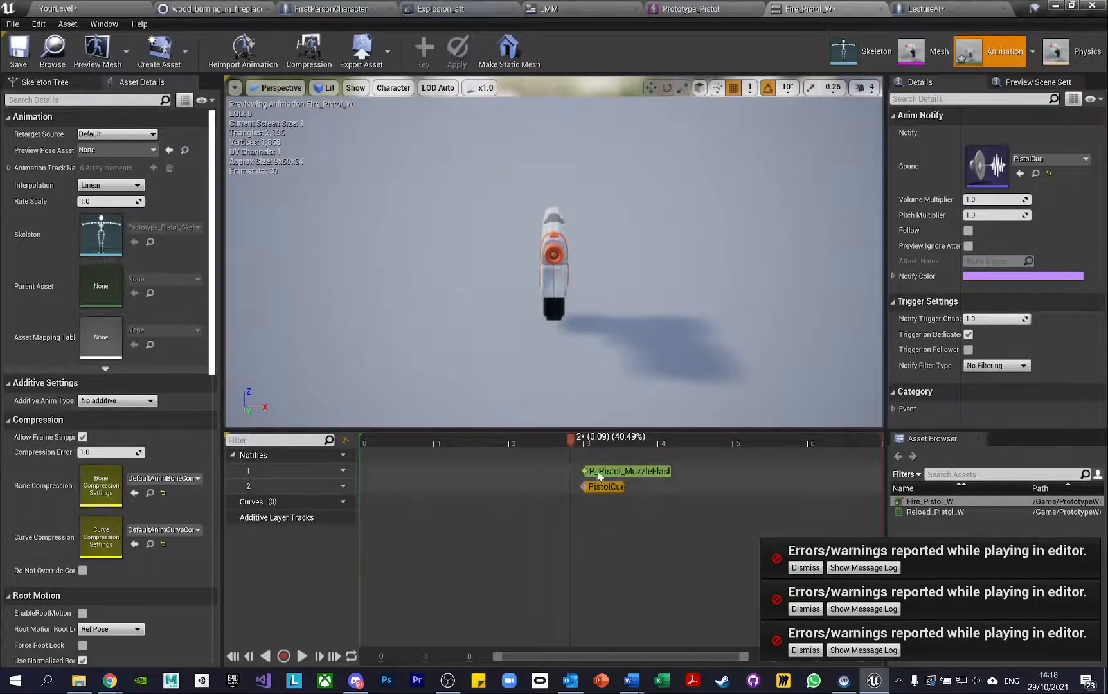
pyautogui.moveTo(566, 437); pyautogui.dragTo(511, 445)
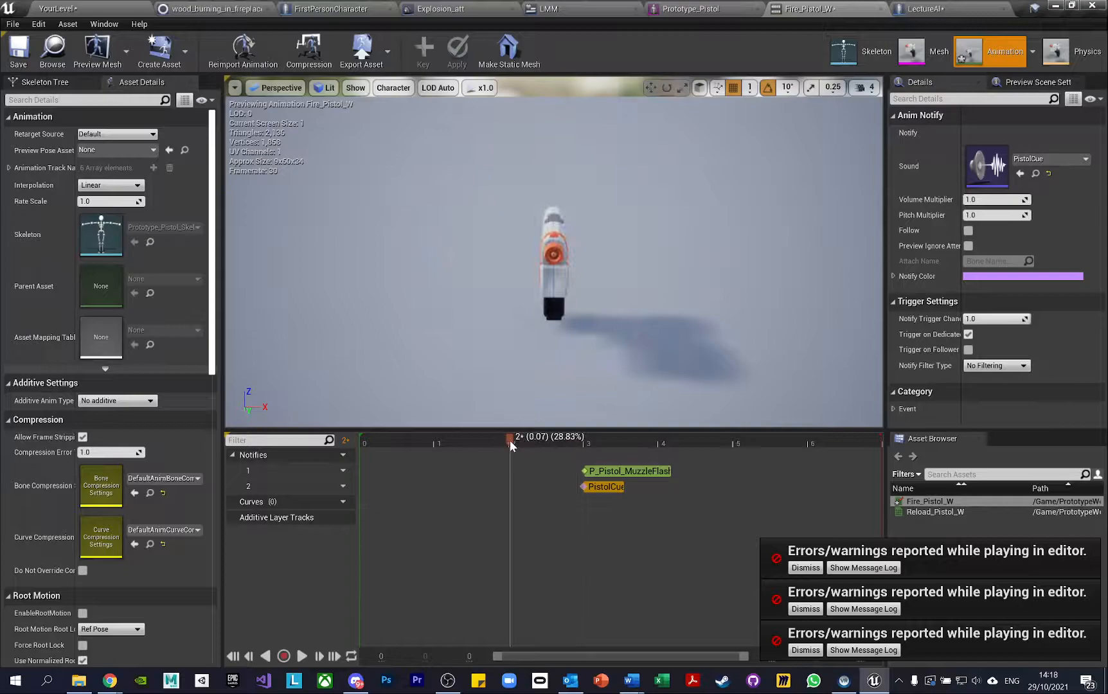
pyautogui.moveTo(546, 304)
pyautogui.mouseDown(button='right')
pyautogui.moveTo(617, 304)
pyautogui.moveTo(546, 304)
pyautogui.mouseUp(button='right')
pyautogui.click(609, 487)
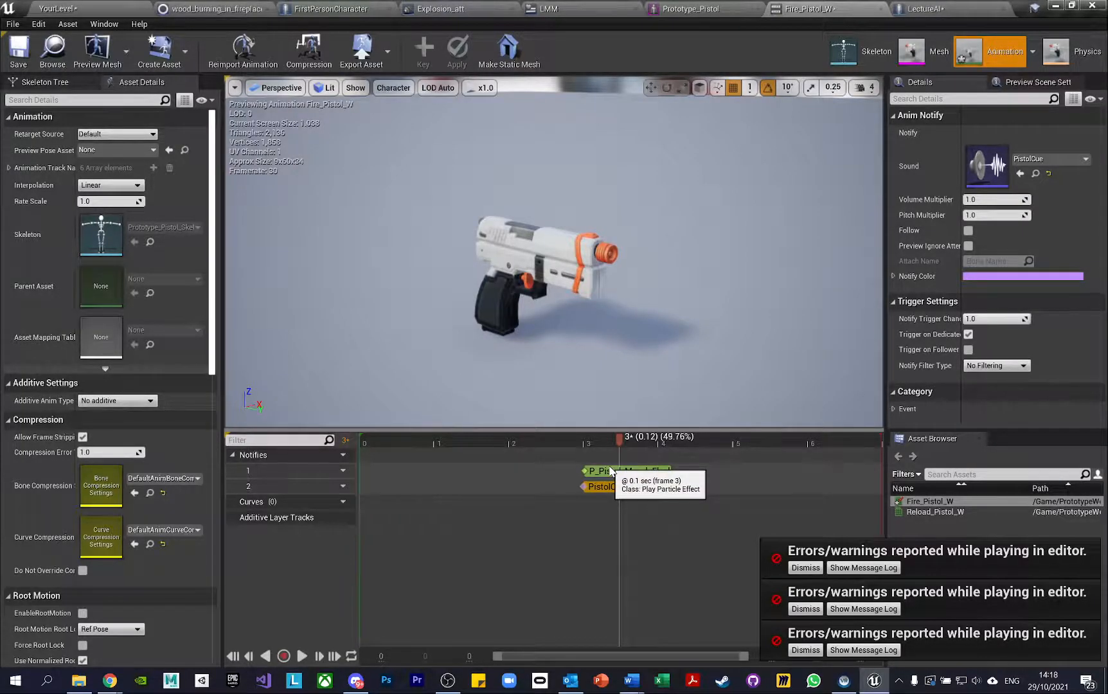
# Return to YourLevel and dismiss the three play-in-editor error notifications
pyautogui.click(66, 7)
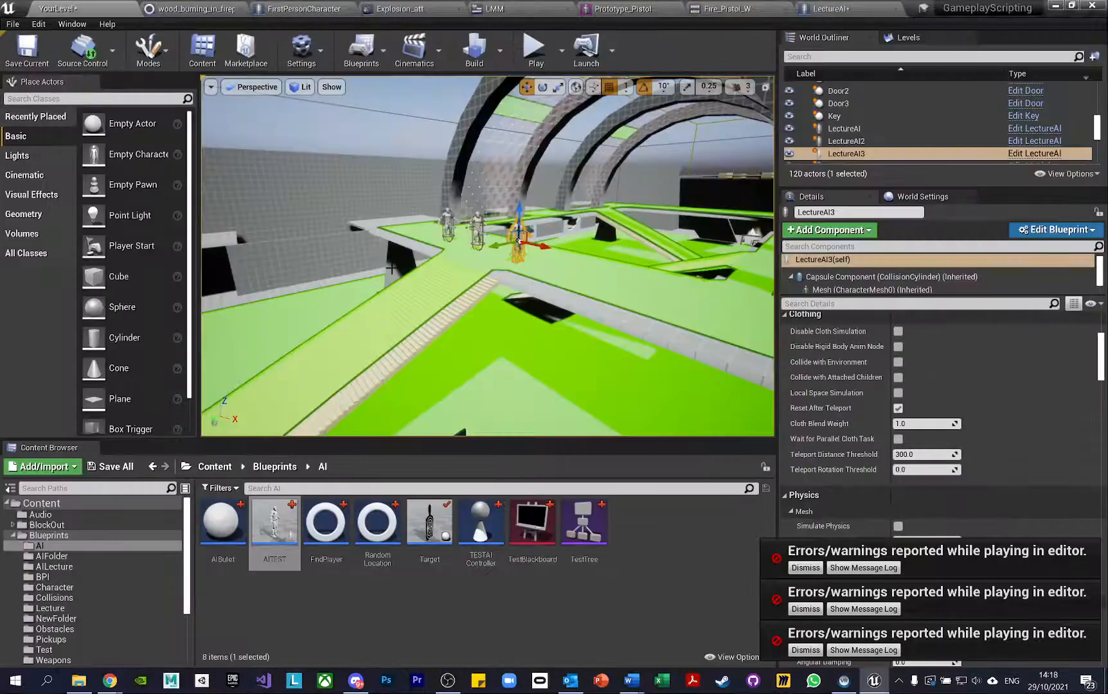
pyautogui.rightClick(568, 606)
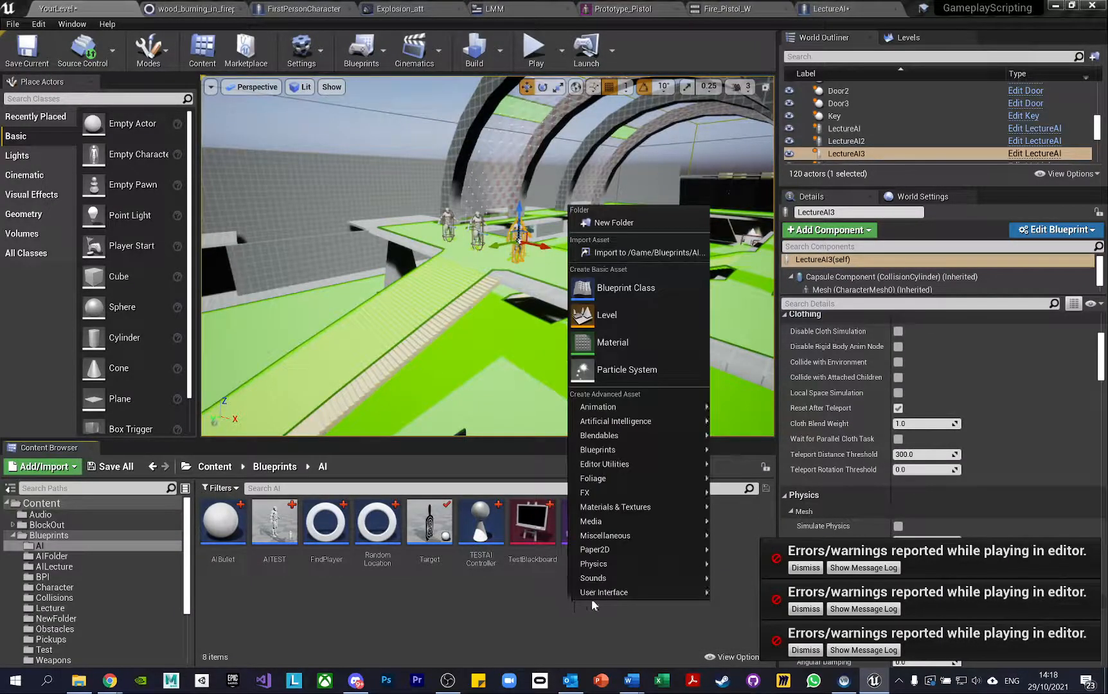
pyautogui.click(485, 598)
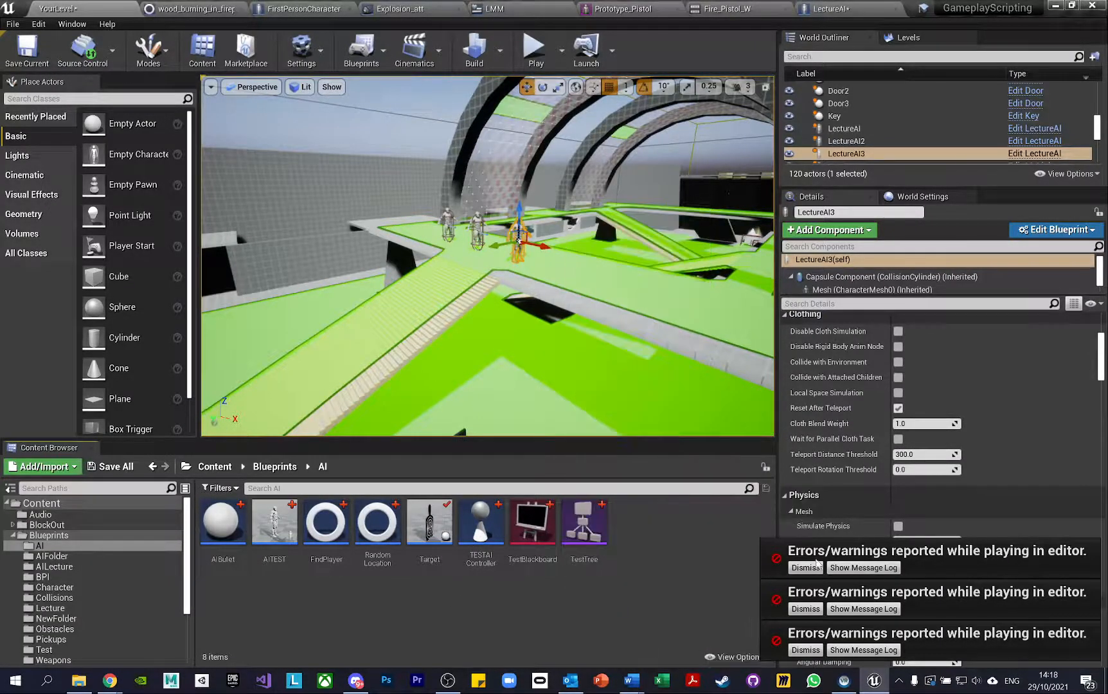
pyautogui.click(817, 567)
pyautogui.click(808, 609)
pyautogui.click(810, 650)
# Examine the sound asset types available for creation, including the Classes, Effects, Mix and Synthesis categories, without creating anything
pyautogui.rightClick(413, 619)
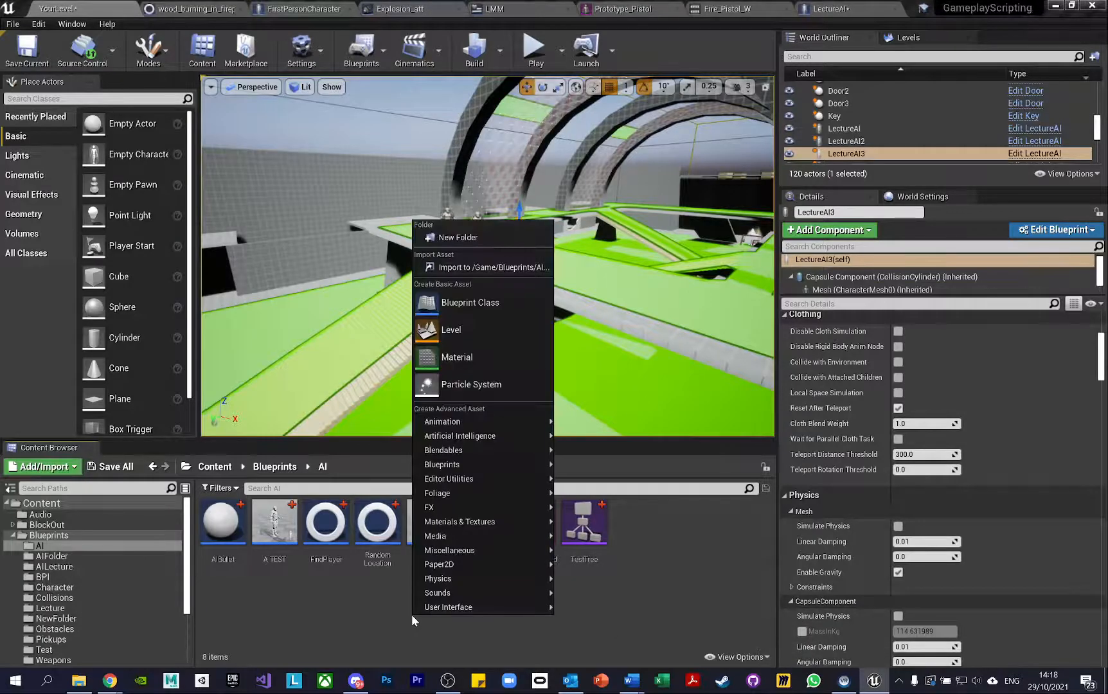
pyautogui.moveTo(478, 593)
pyautogui.moveTo(613, 590)
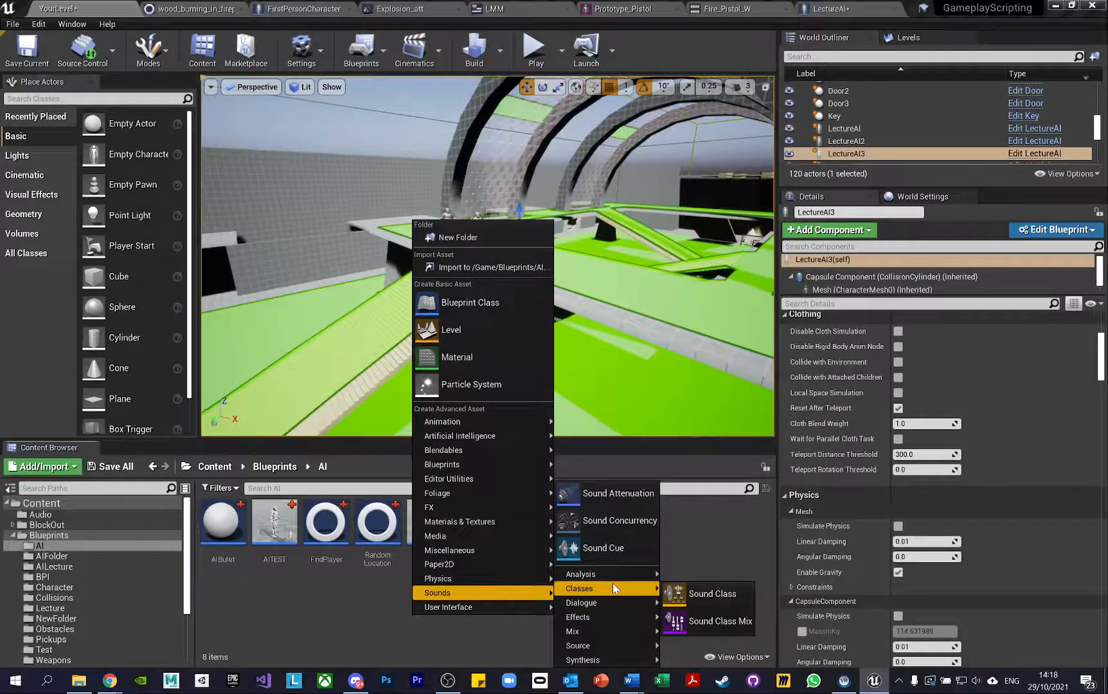
pyautogui.moveTo(616, 625)
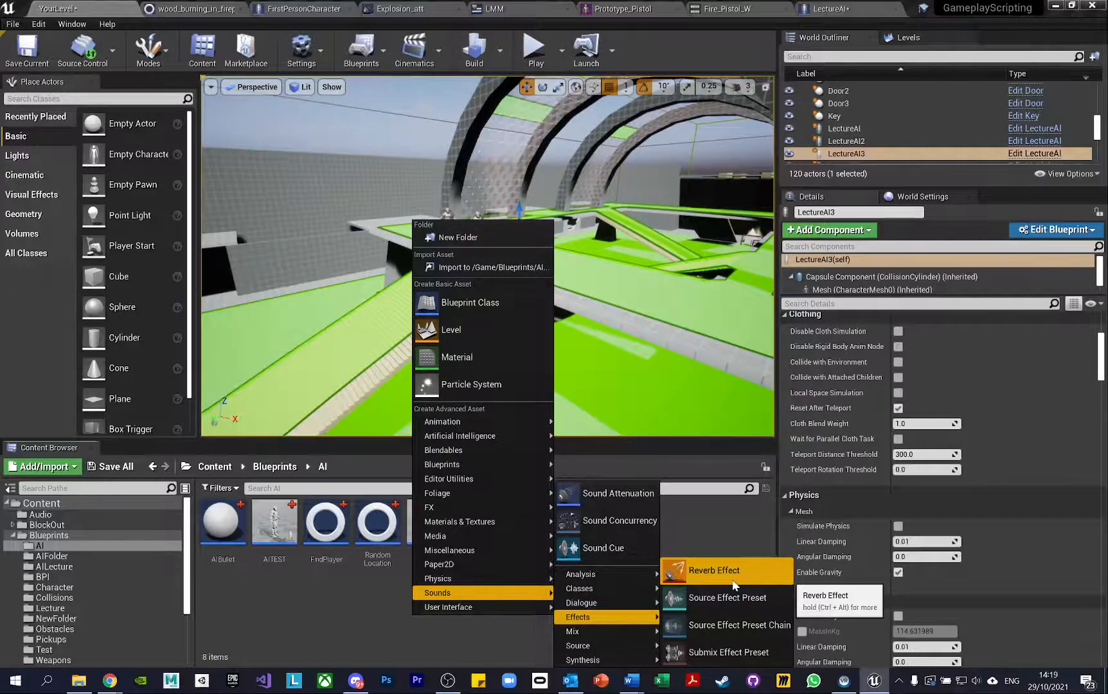
pyautogui.moveTo(616, 662)
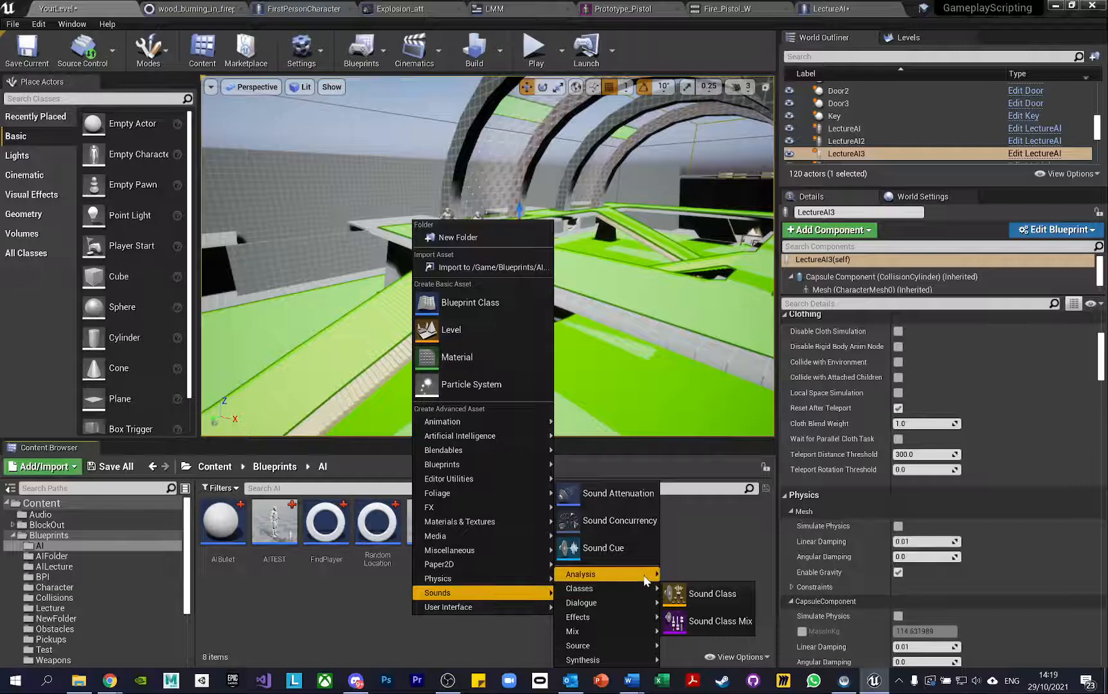
pyautogui.click(705, 549)
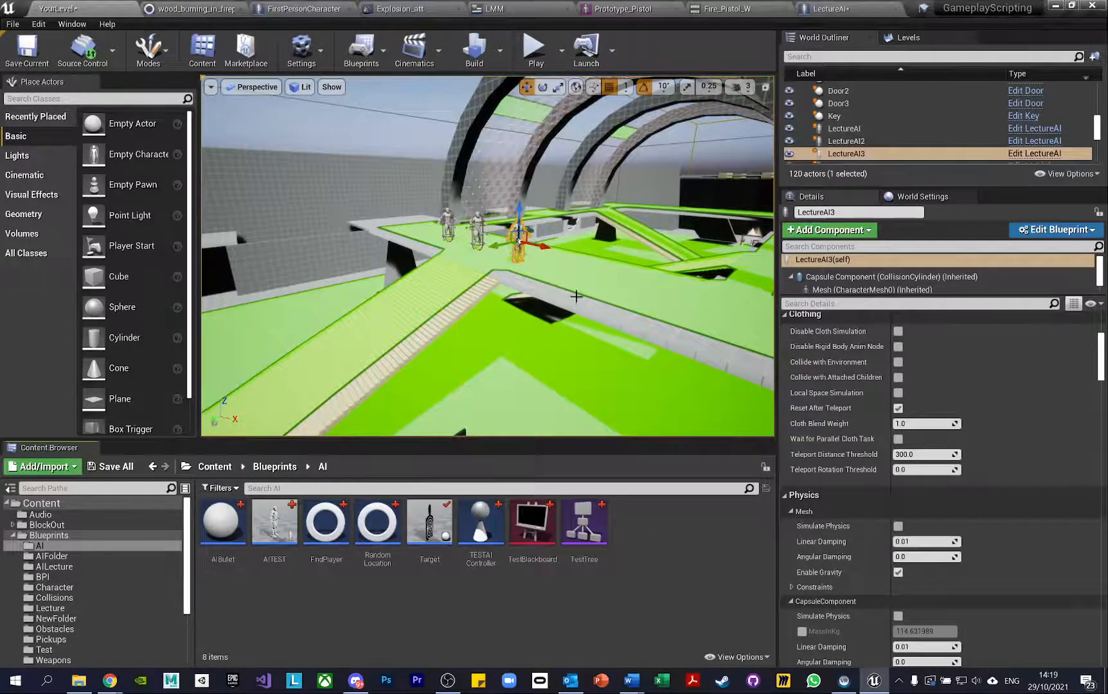
pyautogui.moveTo(586, 292); pyautogui.dragTo(489, 287, button='right')
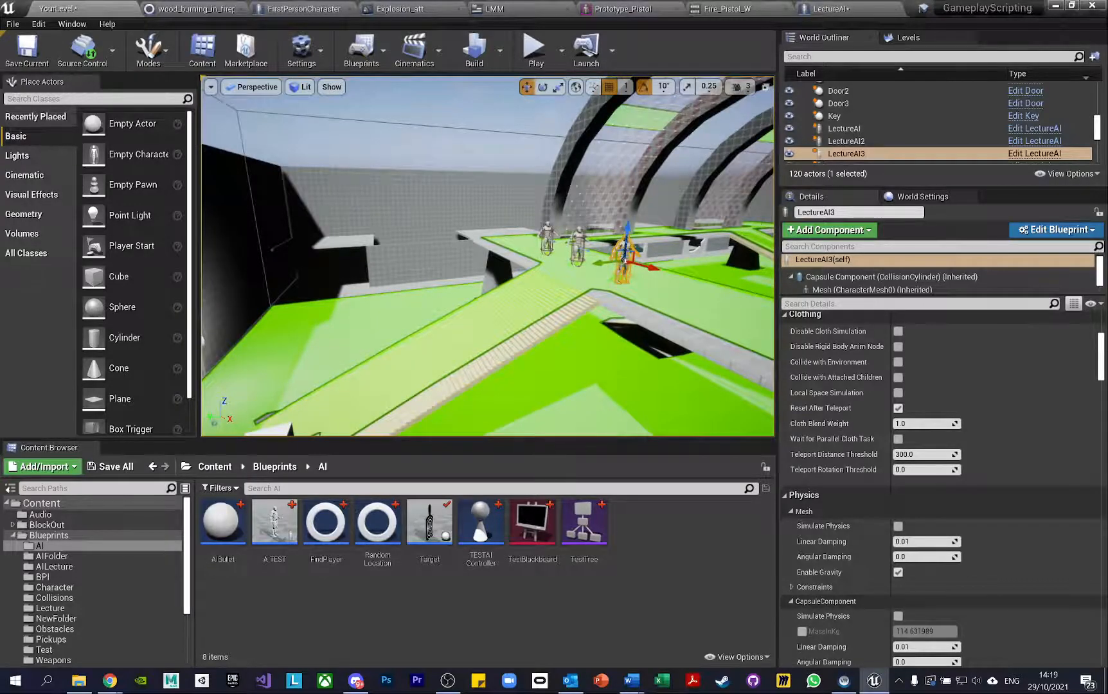